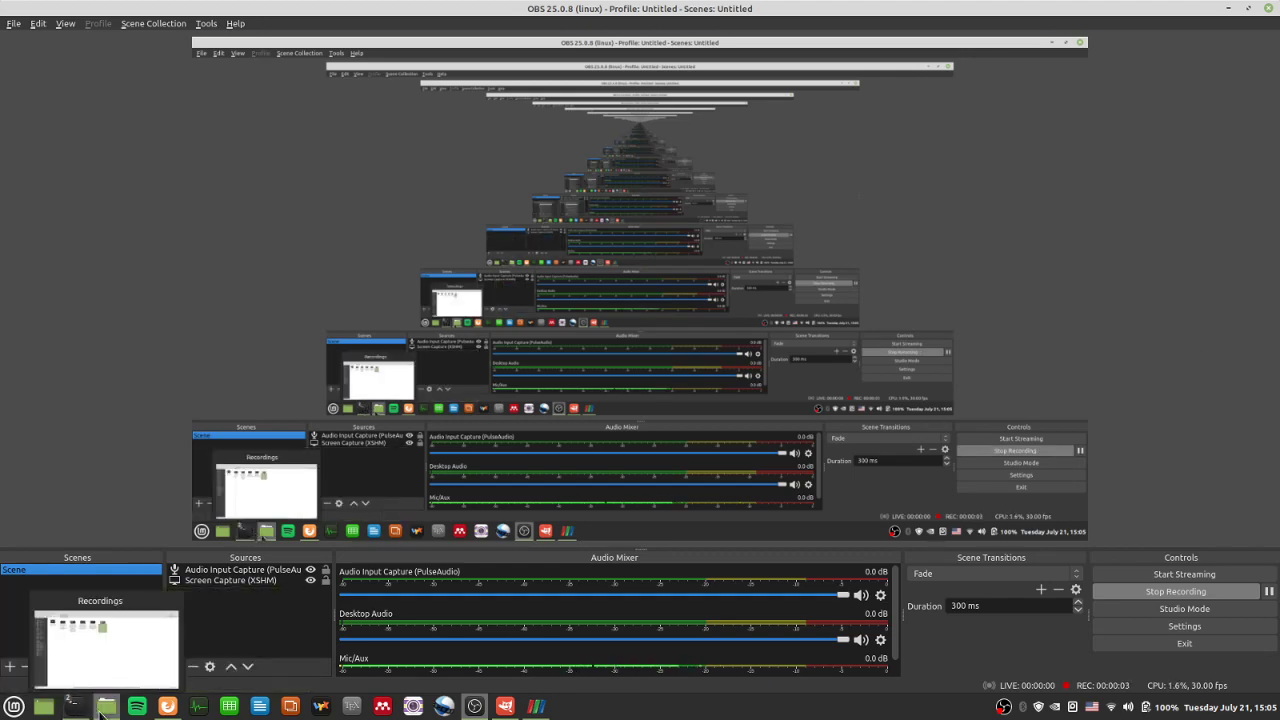
# - Switch to the terminal windows and look over the solver output of the pimpleFoam_template_RANS run
pyautogui.click(74, 707)
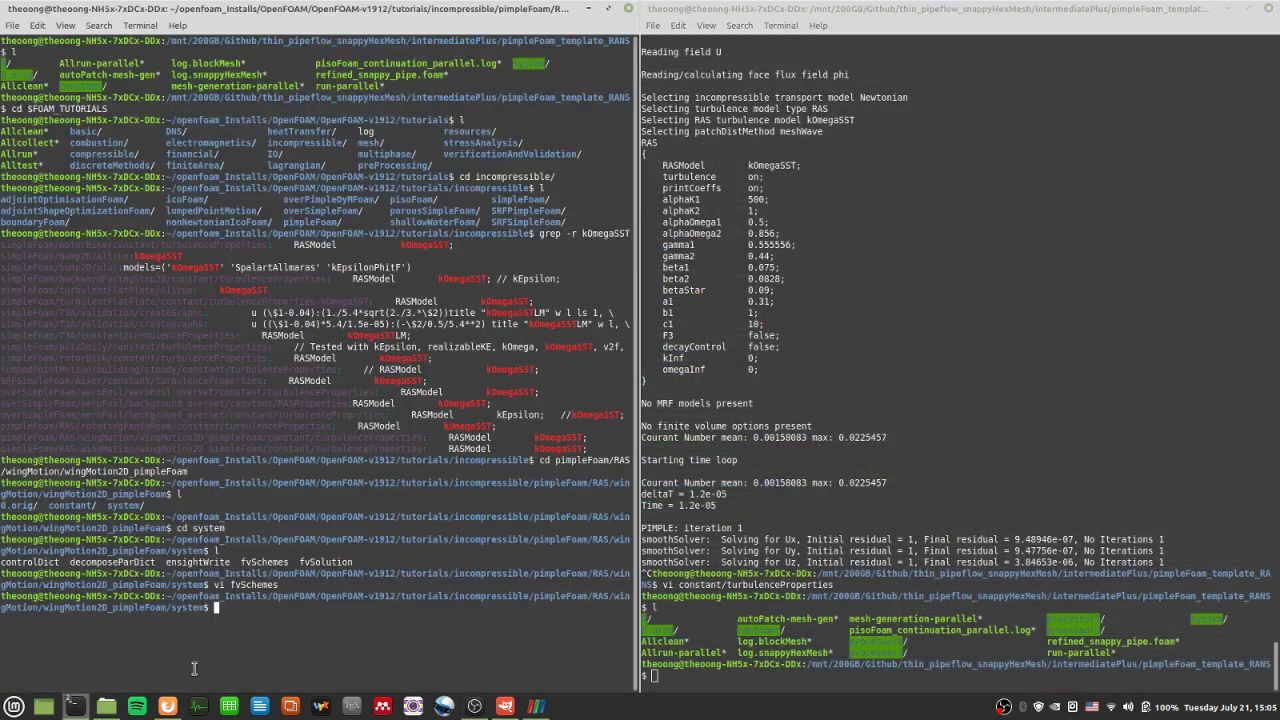
pyautogui.click(230, 640)
pyautogui.click(842, 440)
pyautogui.scroll(10, 842, 440)
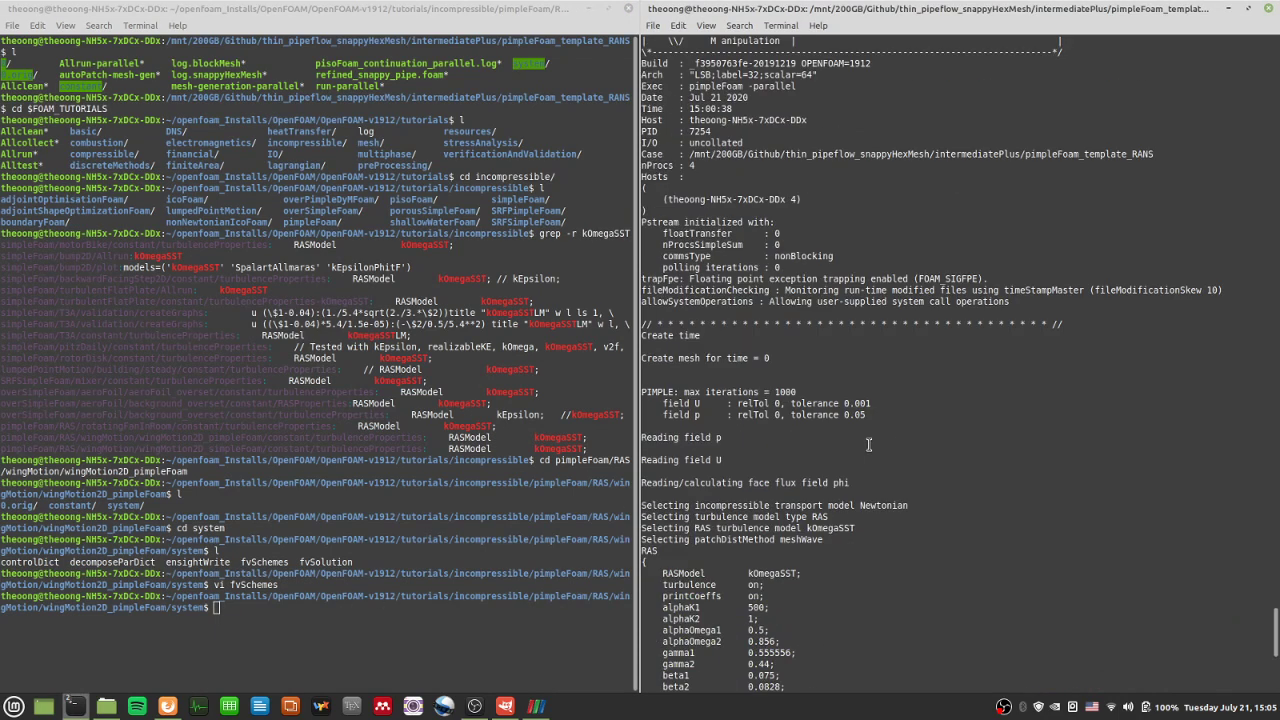
pyautogui.scroll(-10, 893, 448)
# - Clear the terminal showing the solver output and list the contents of the pimpleFoam_template_RANS case
pyautogui.write('clear')
pyautogui.press('Return')
pyautogui.write('l')
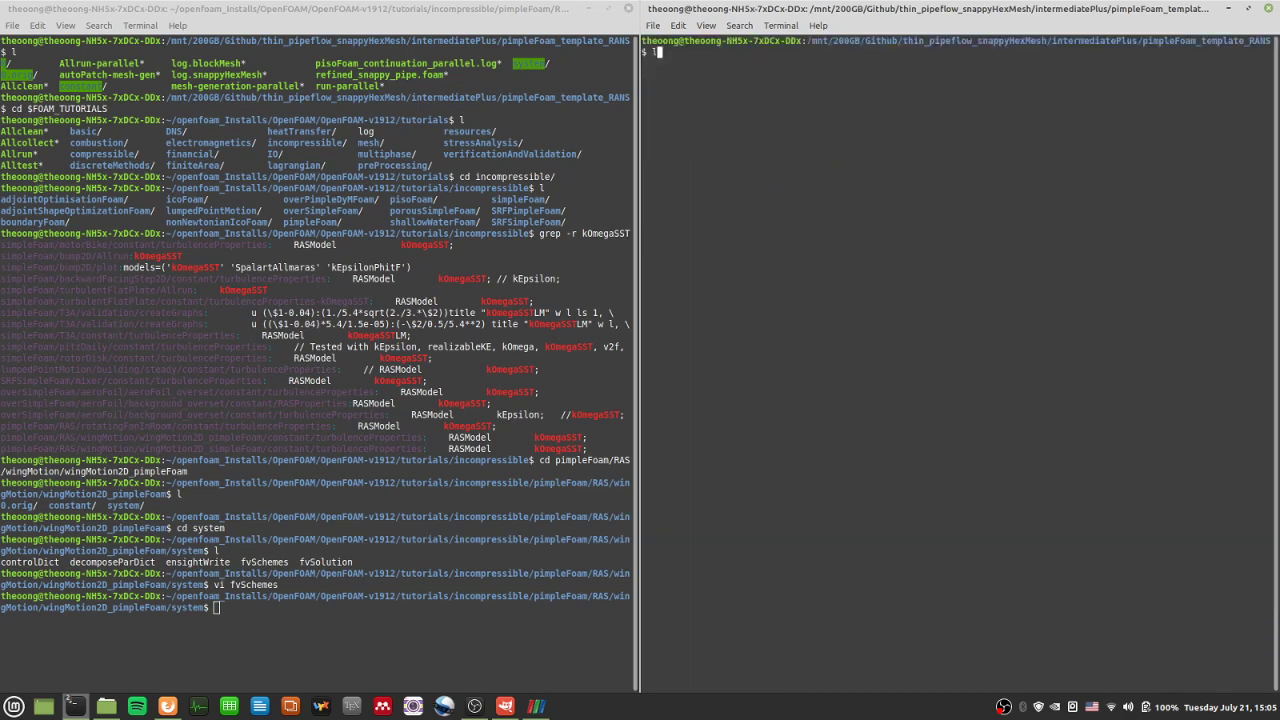
pyautogui.press('Return')
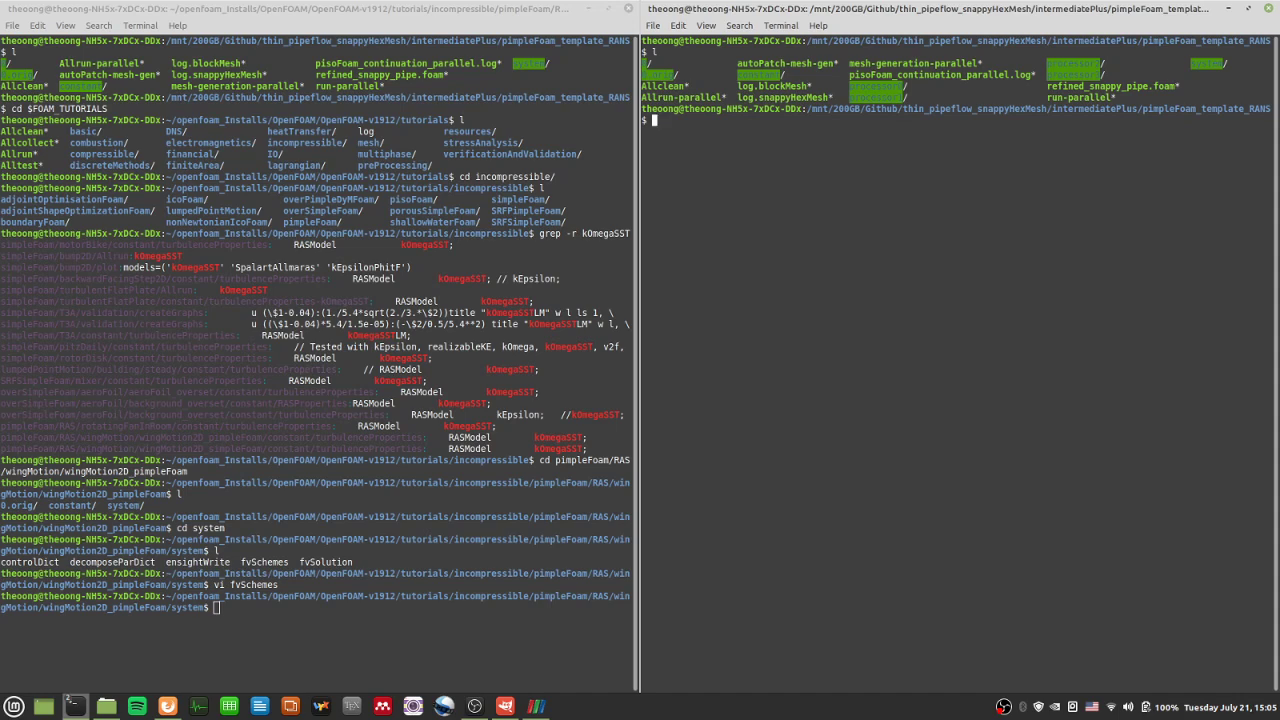
# - Go up to the intermediatePlus directory and list its contents
pyautogui.write('cd ..')
pyautogui.press('Return')
pyautogui.write('l')
pyautogui.press('Return')
pyautogui.write('appen')
pyautogui.press('BackSpace')
pyautogui.press('BackSpace')
pyautogui.press('BackSpace')
pyautogui.press('BackSpace')
pyautogui.press('BackSpace')
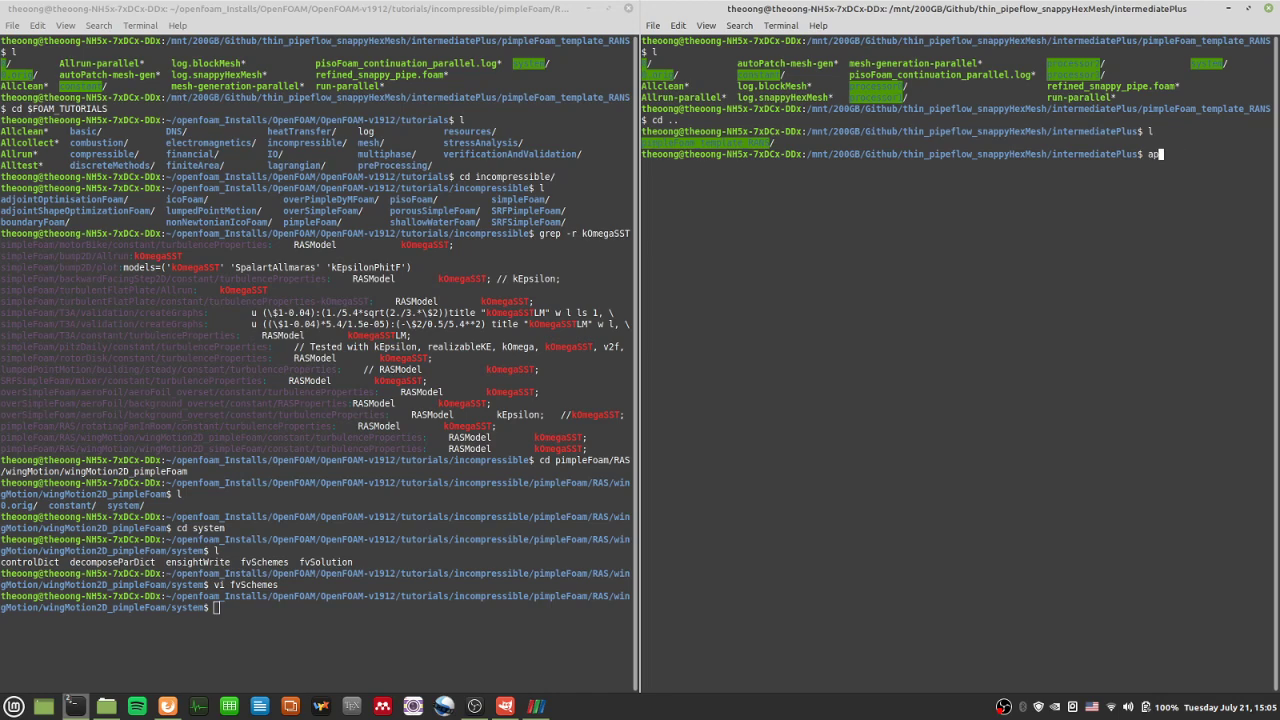
# - Copy the pimpleFoam_template_RANS case recursively, preserving attributes, to pimpleFOAM_RANS_kOmegaSST and list the directory
pyautogui.write('cp -ar pimpleFOAM_RANS_kOmegaSST')
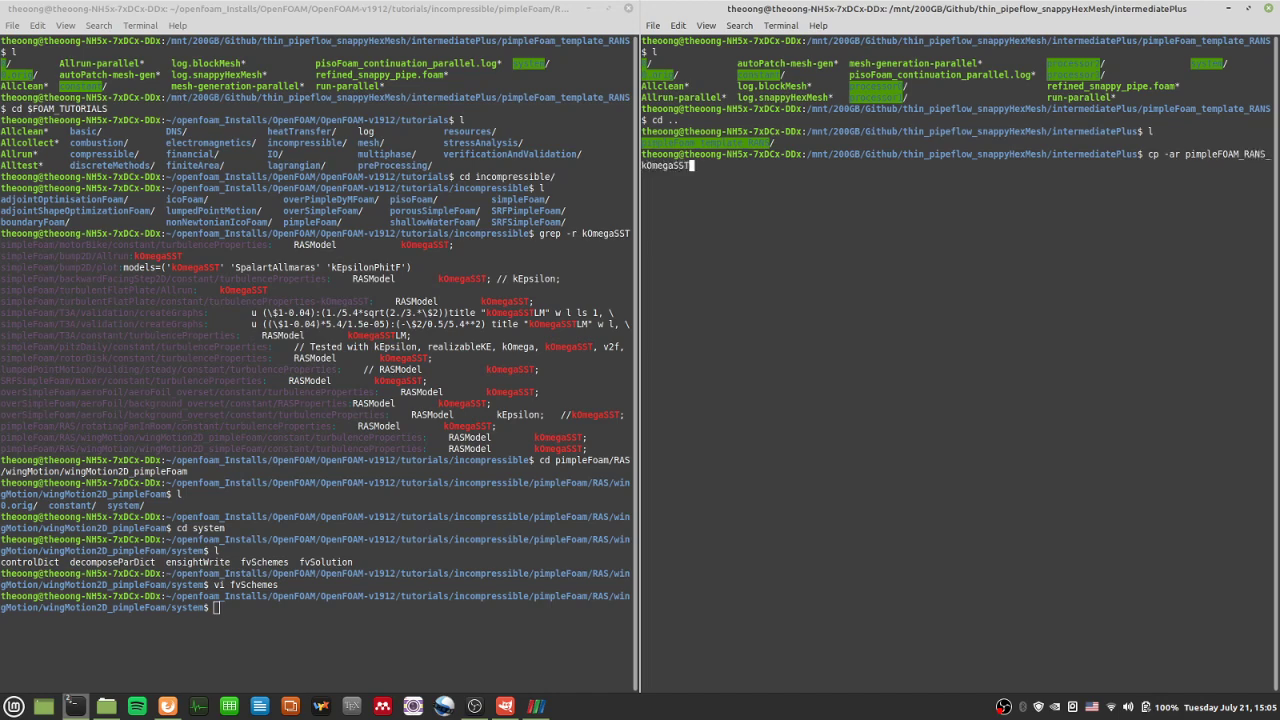
pyautogui.press('Return')
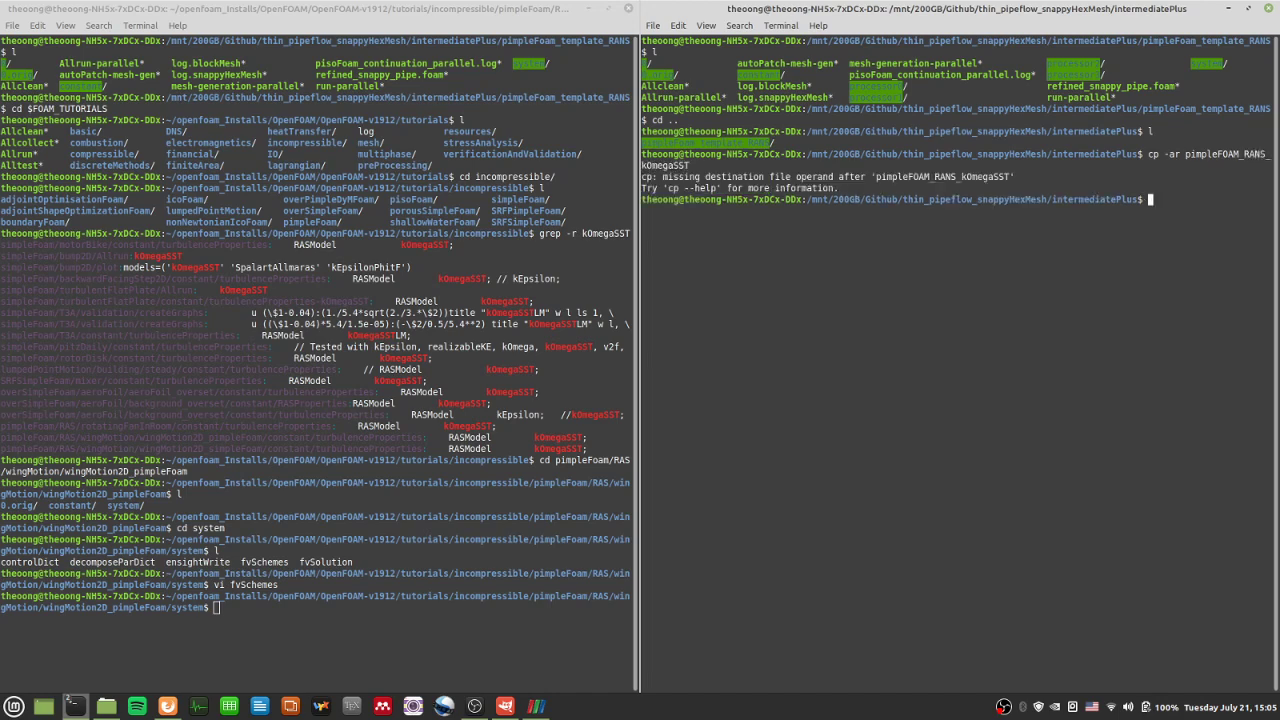
pyautogui.press('Up')
pyautogui.press('Left')
pyautogui.press('Left')
pyautogui.press('Left')
pyautogui.press('Left')
pyautogui.press('Left')
pyautogui.press('Left')
pyautogui.press('Left')
pyautogui.press('Left')
pyautogui.press('Left')
pyautogui.press('Left')
pyautogui.press('Left')
pyautogui.press('Left')
pyautogui.press('Left')
pyautogui.press('Left')
pyautogui.press('Left')
pyautogui.press('Left')
pyautogui.press('Left')
pyautogui.press('Left')
pyautogui.press('Left')
pyautogui.press('Left')
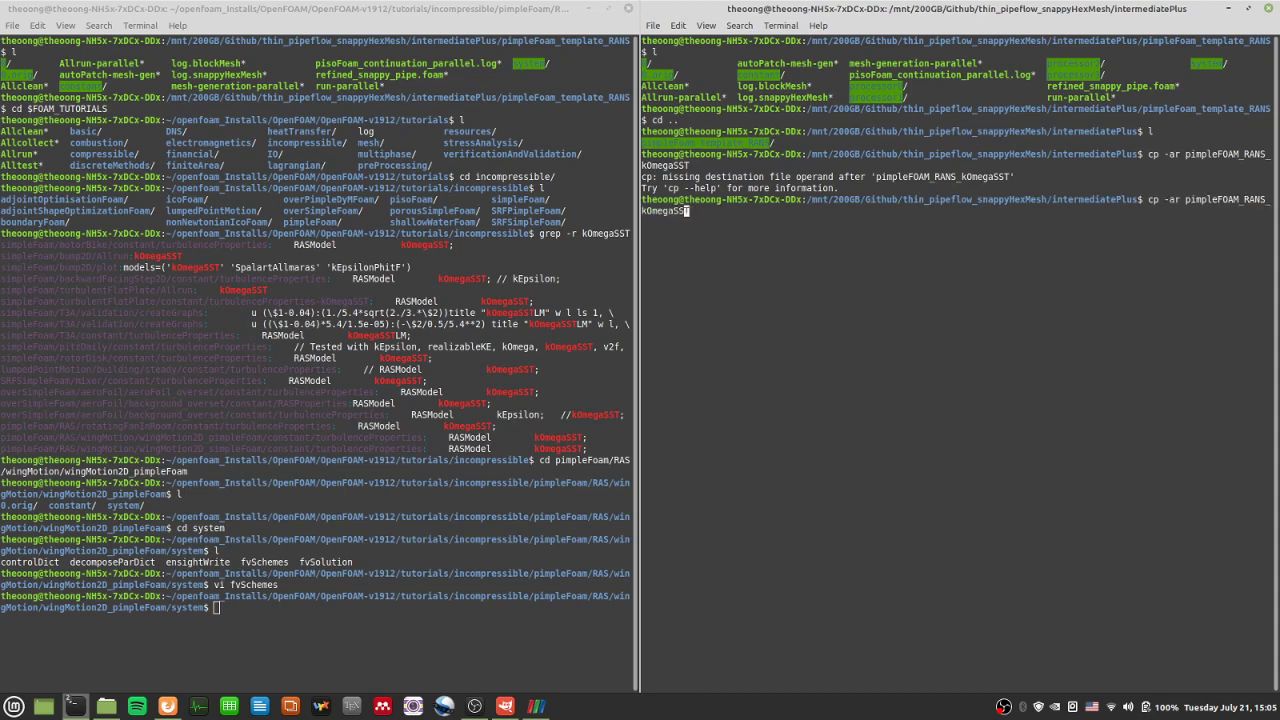
pyautogui.write('pimple')
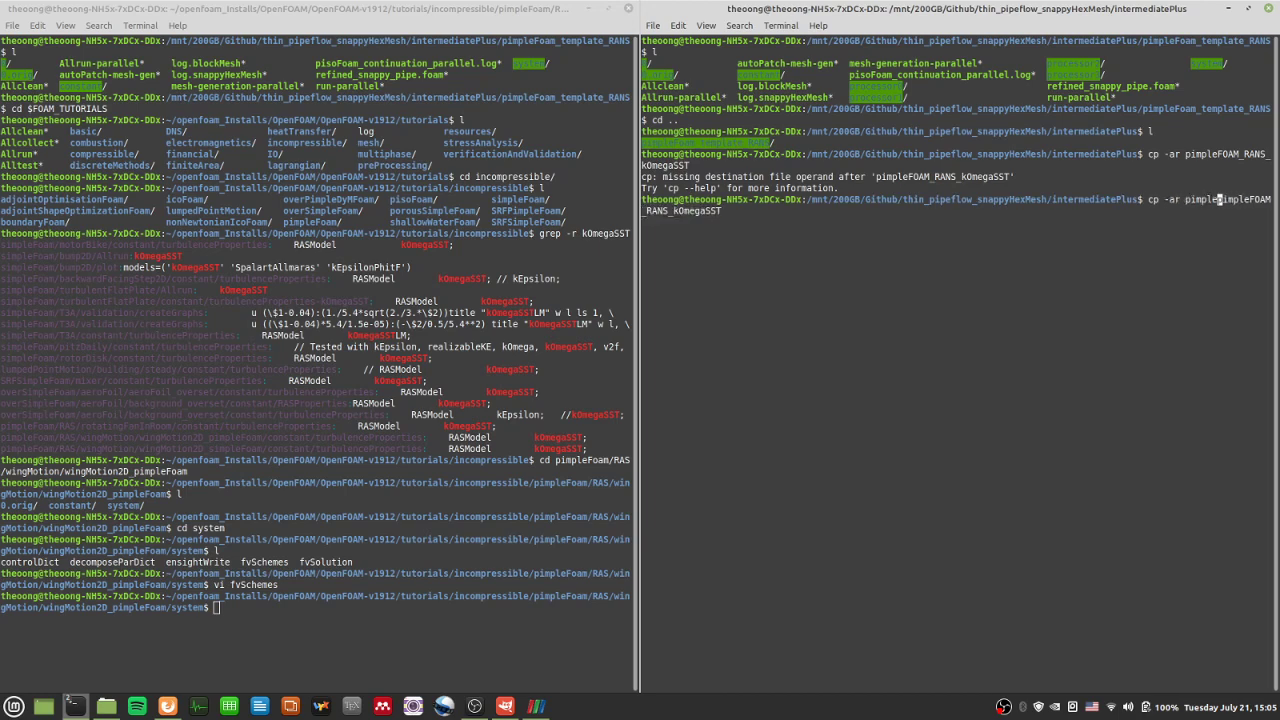
pyautogui.press('Tab')
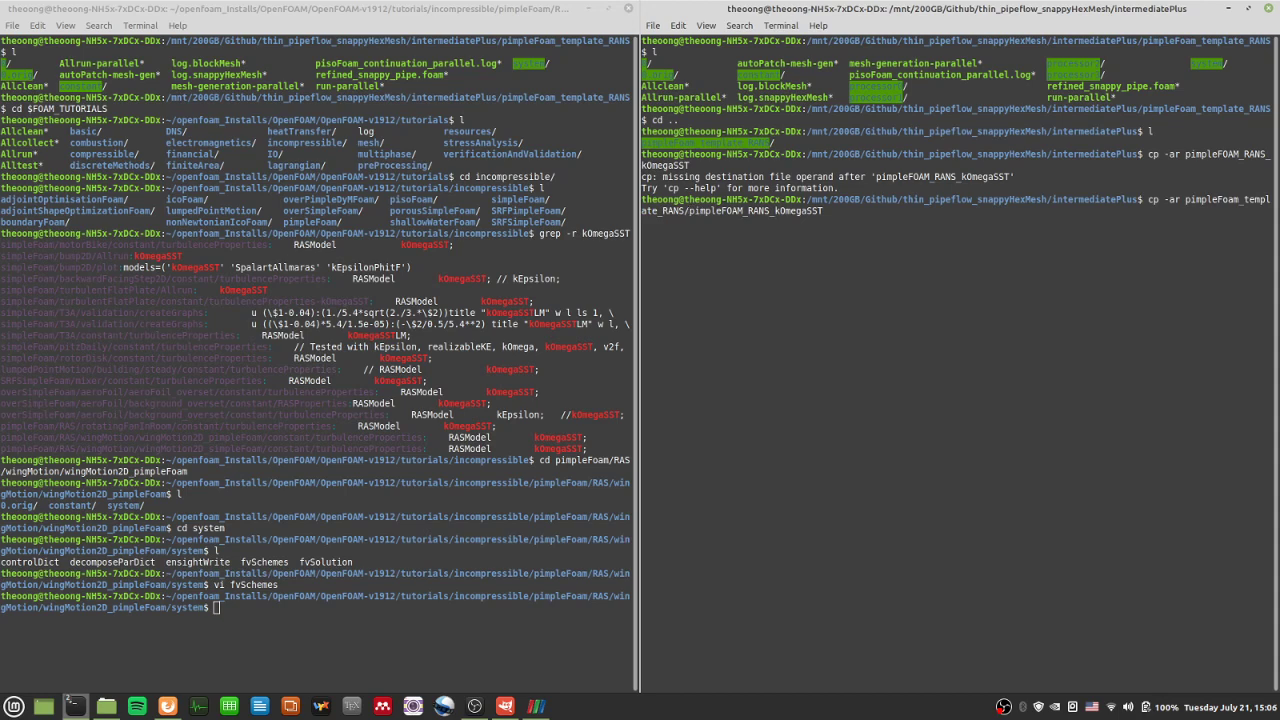
pyautogui.write('/')
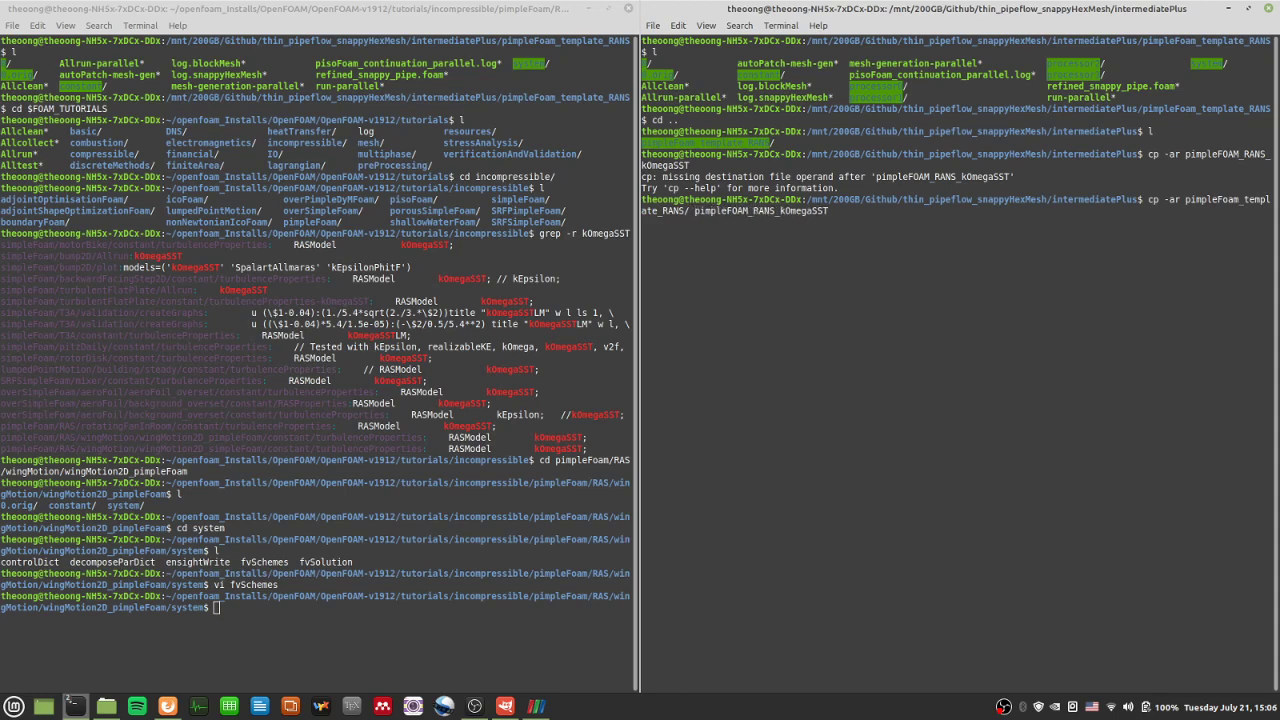
pyautogui.press('Return')
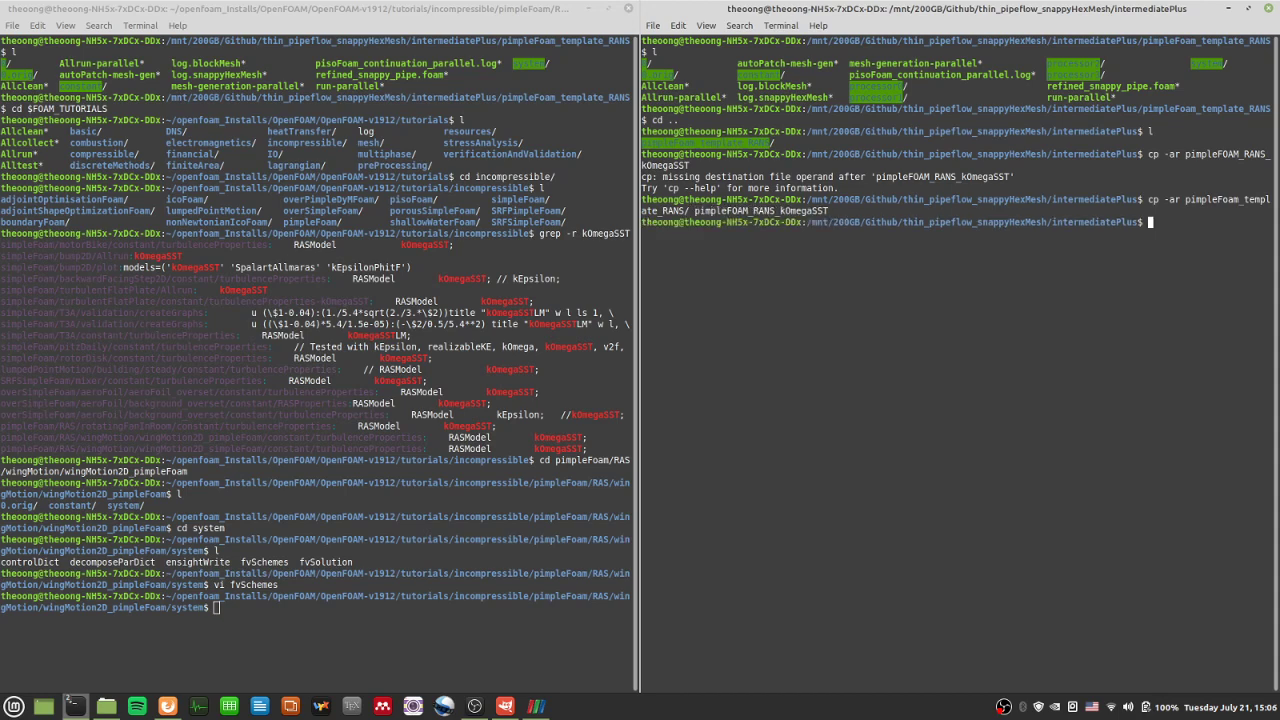
pyautogui.write('l')
pyautogui.press('Return')
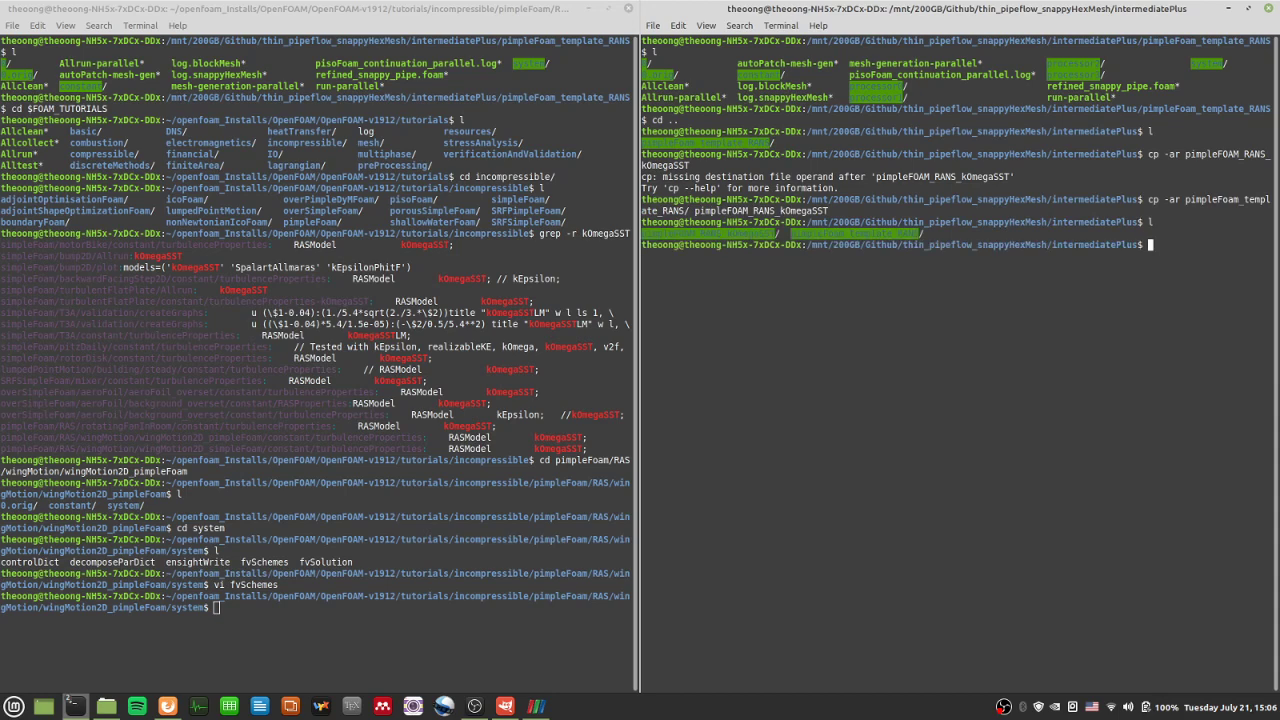
# - Enter the pimpleFOAM_RANS_kOmegaSST directory and list its contents
pyautogui.write('cd pimpleF')
pyautogui.press('Return')
pyautogui.write('cd p')
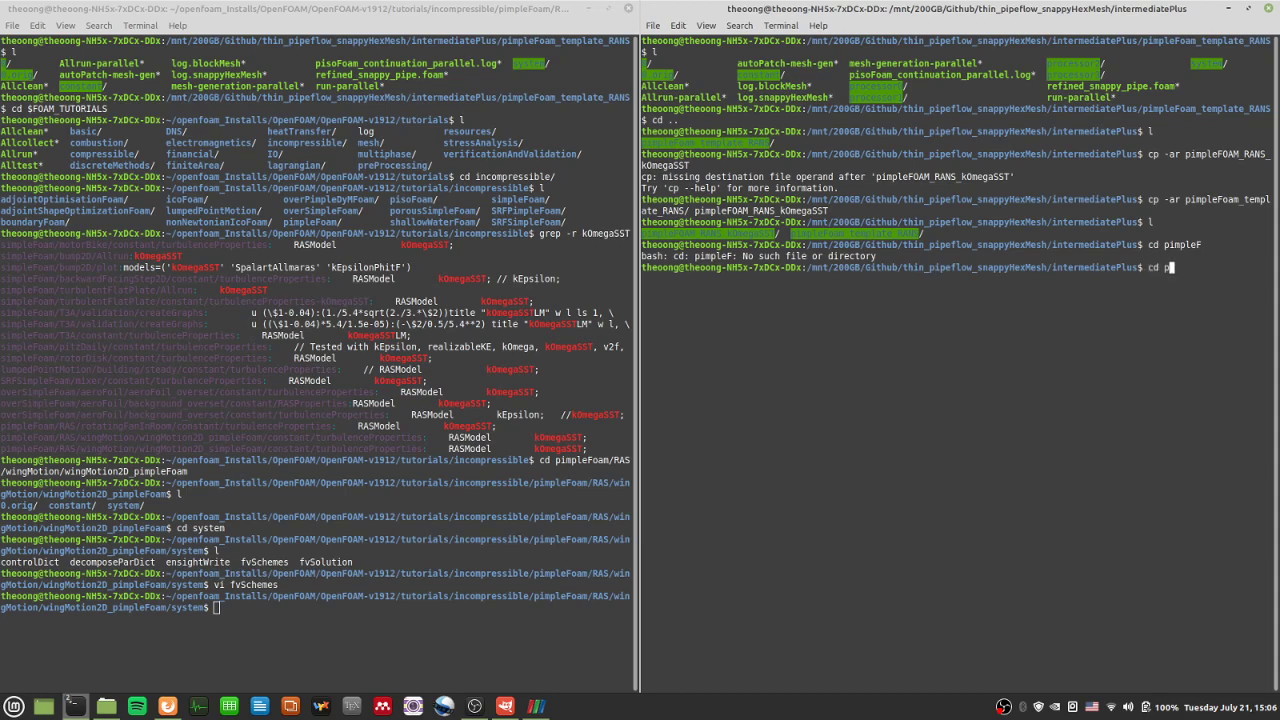
pyautogui.write('impleFo')
pyautogui.press('Tab')
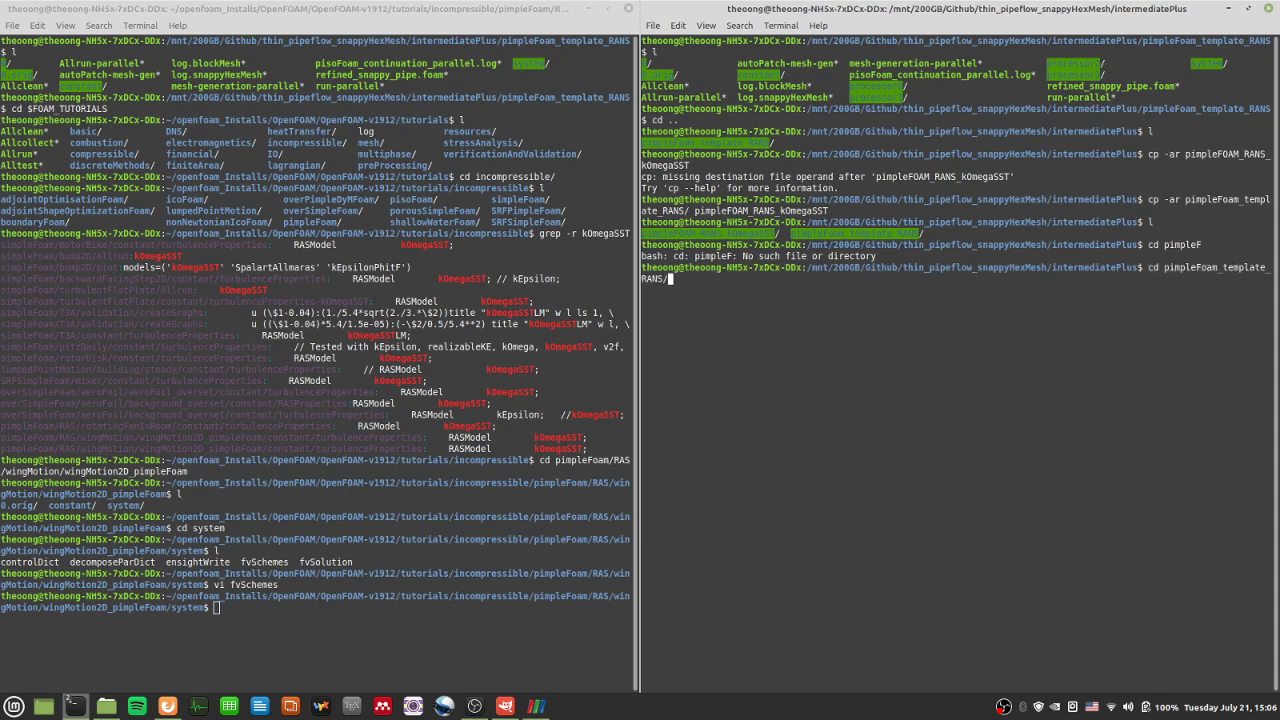
pyautogui.press('BackSpace')
pyautogui.press('BackSpace')
pyautogui.press('BackSpace')
pyautogui.press('BackSpace')
pyautogui.press('BackSpace')
pyautogui.press('BackSpace')
pyautogui.press('BackSpace')
pyautogui.press('BackSpace')
pyautogui.press('BackSpace')
pyautogui.press('BackSpace')
pyautogui.press('BackSpace')
pyautogui.press('BackSpace')
pyautogui.press('BackSpace')
pyautogui.press('BackSpace')
pyautogui.press('BackSpace')
pyautogui.press('BackSpace')
pyautogui.press('BackSpace')
pyautogui.write('OAM')
pyautogui.press('Tab')
pyautogui.press('Return')
pyautogui.write('l')
pyautogui.press('Return')
# - Clean the kOmegaSST case with the Allclean script and list the remaining files
pyautogui.write('./All')
pyautogui.write('clean')
pyautogui.press('Return')
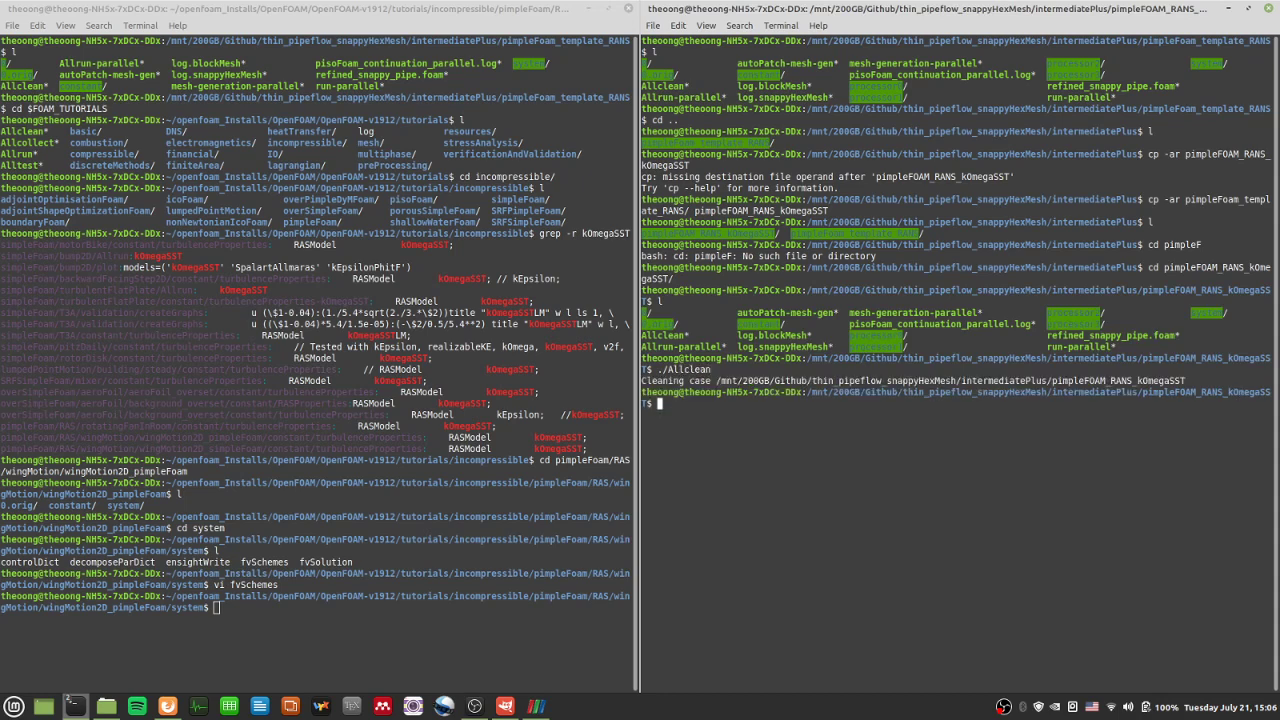
pyautogui.write('l')
pyautogui.press('Return')
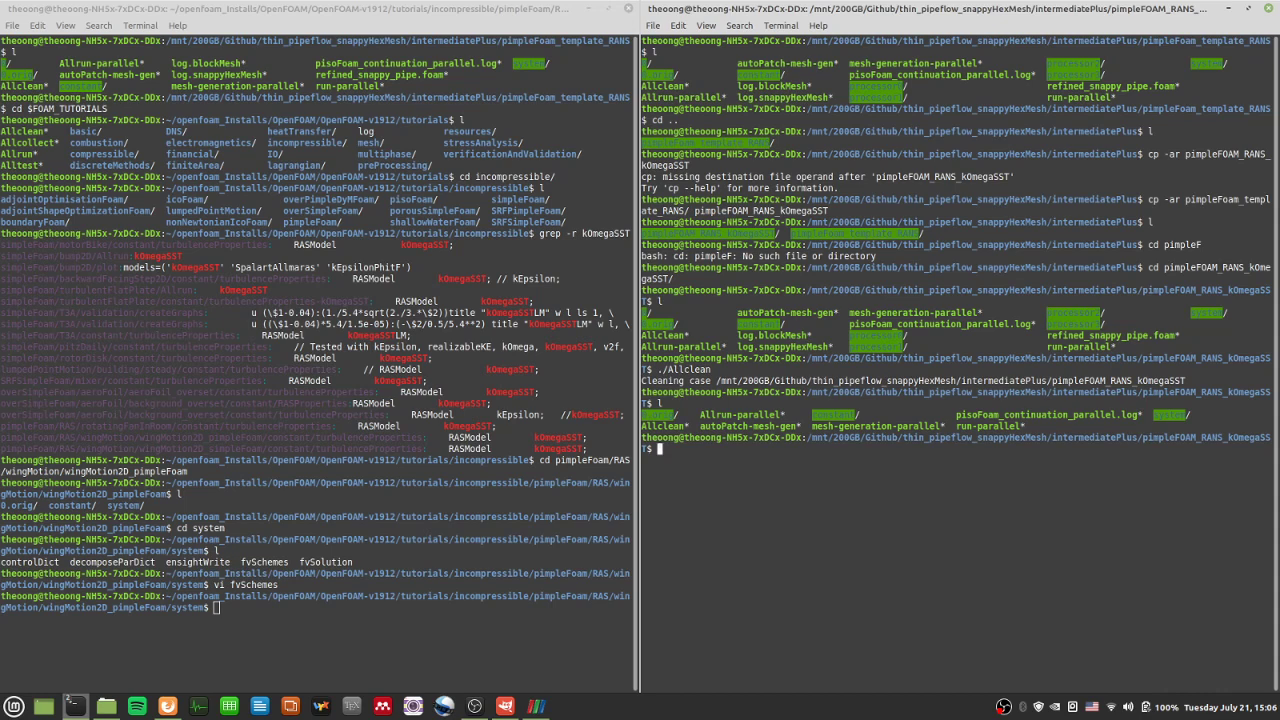
# - Inspect the turbulenceProperties file in the kOmegaSST case's constant folder with vi, and quit without editing
pyautogui.write('cd constant')
pyautogui.press('Return')
pyautogui.write('l')
pyautogui.press('Return')
pyautogui.write('vi tu')
pyautogui.press('Tab')
pyautogui.press('Return')
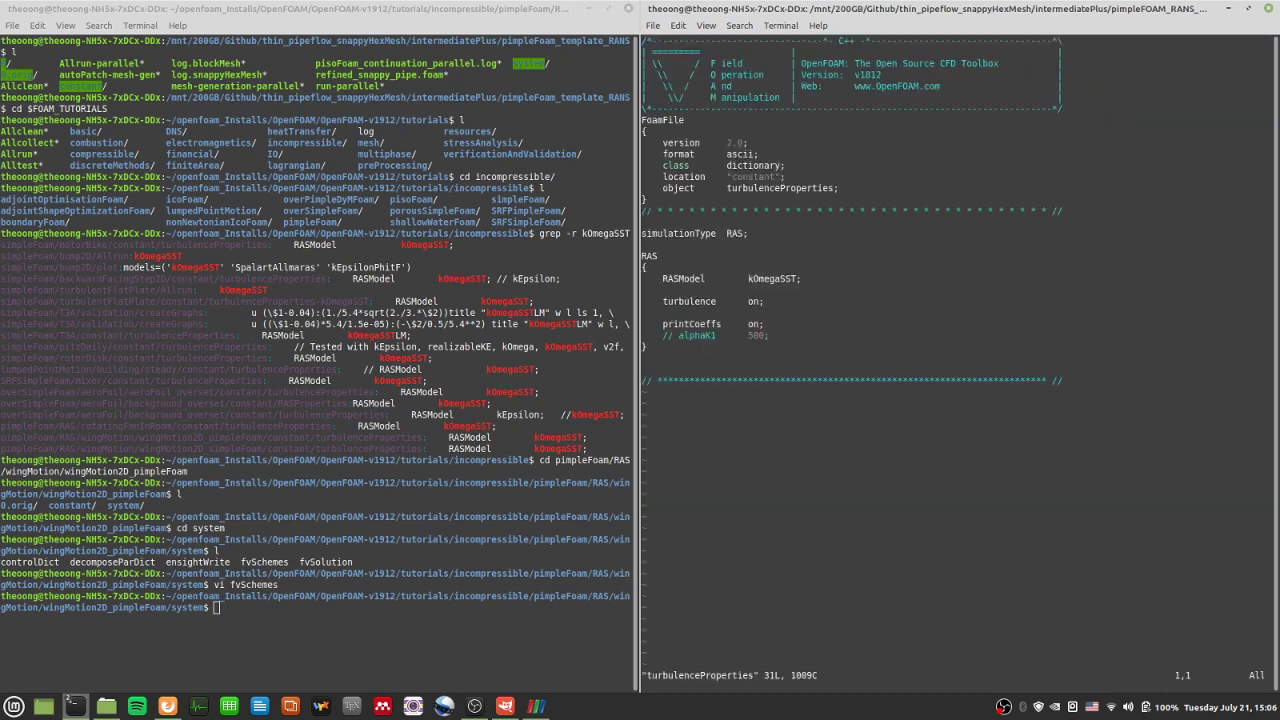
pyautogui.write(':q')
pyautogui.press('Return')
# - Return to the kOmegaSST case directory, clear the terminal and list the case files
pyautogui.write('cd ..')
pyautogui.press('Return')
pyautogui.write('l')
pyautogui.press('Return')
pyautogui.write('cle')
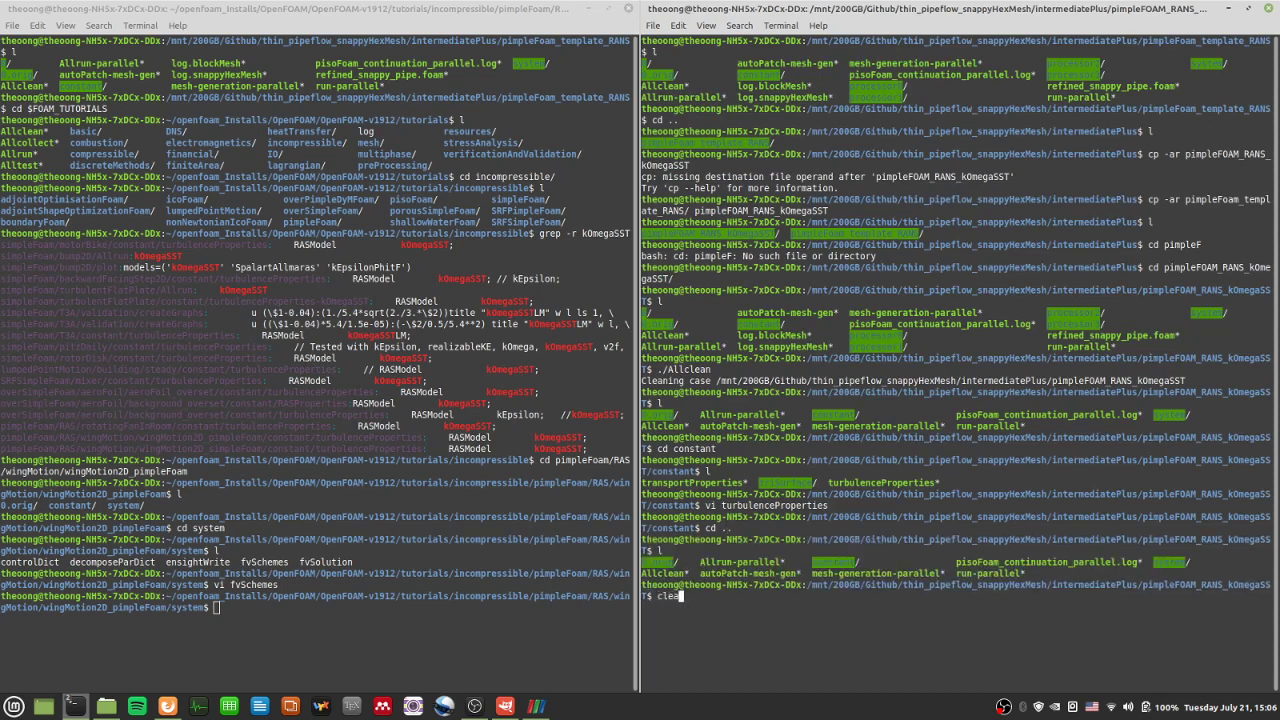
pyautogui.write('ar')
pyautogui.press('Return')
pyautogui.write('l')
pyautogui.press('Return')
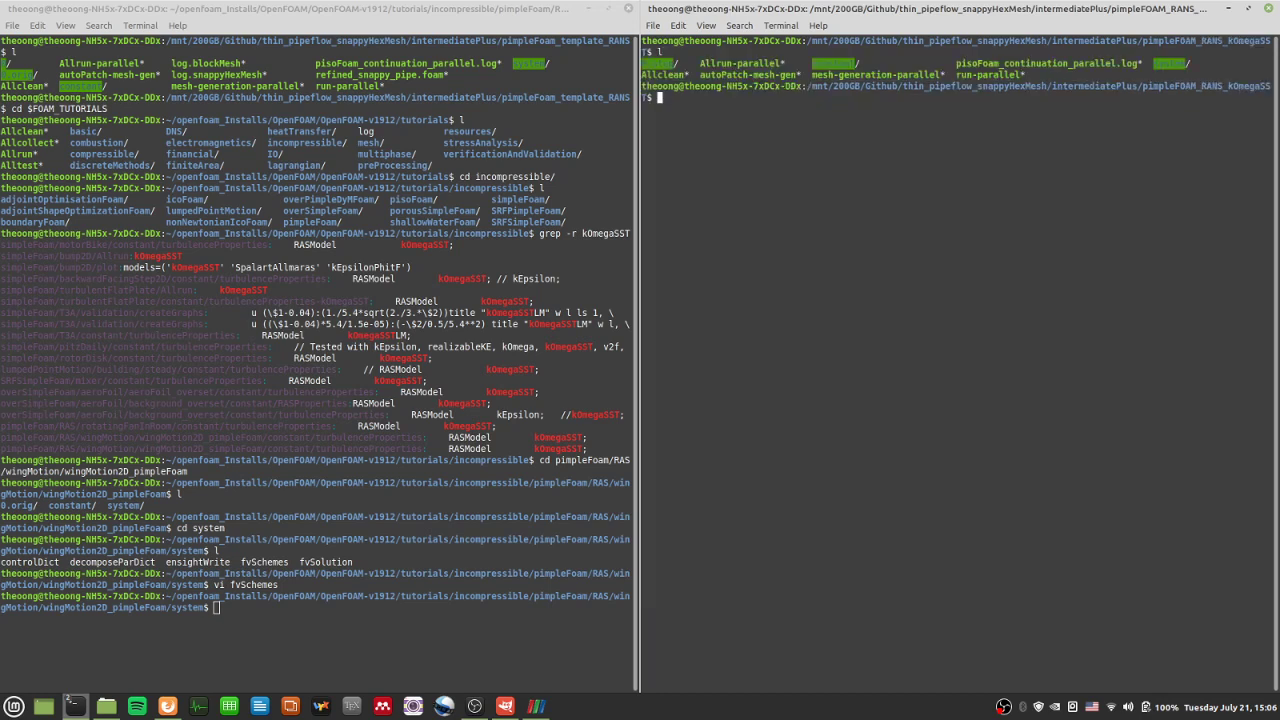
# - Move from the kOmegaSST case up to intermediatePlus and list the case folders
pyautogui.write('cd ..')
pyautogui.press('Return')
pyautogui.write('l')
pyautogui.press('Return')
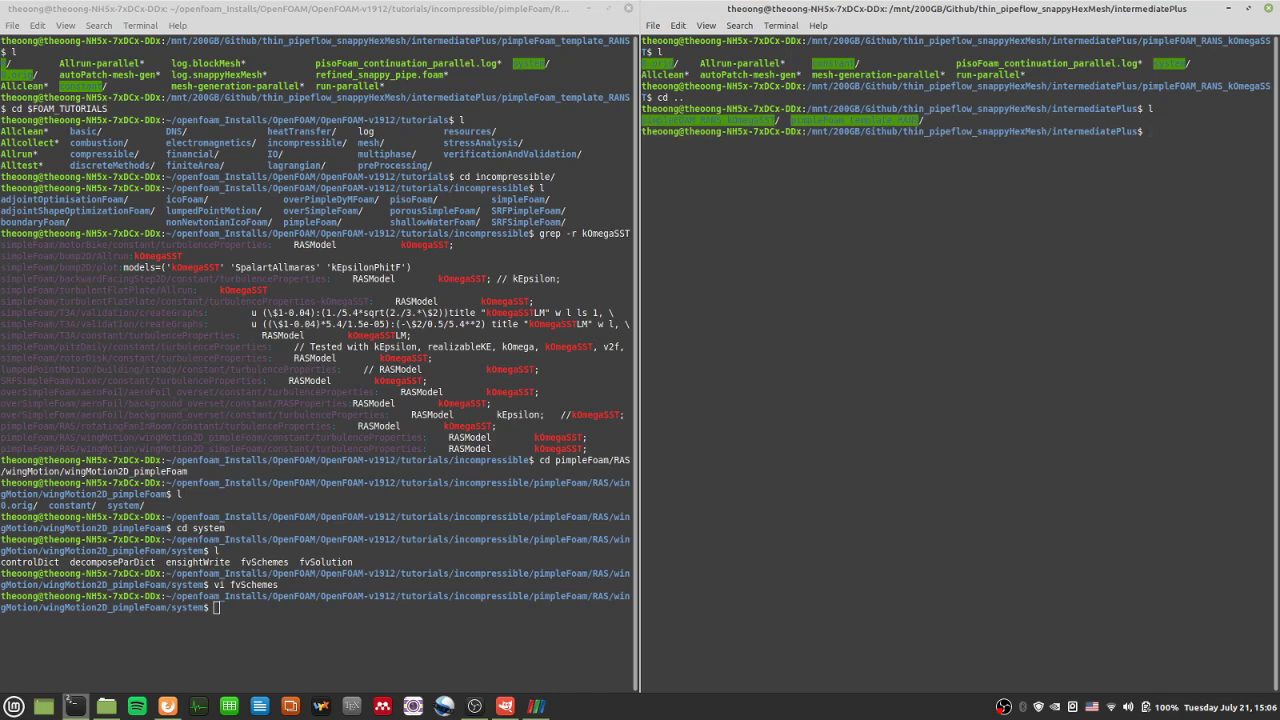
# - Copy pimpleFoam_template_RANS recursively, preserving attributes, to pimpleFOAM_RANS_SpalartAllmaras and list the case folders
pyautogui.write('cp -ar pimpleFo')
pyautogui.press('Tab')
pyautogui.write('pimple')
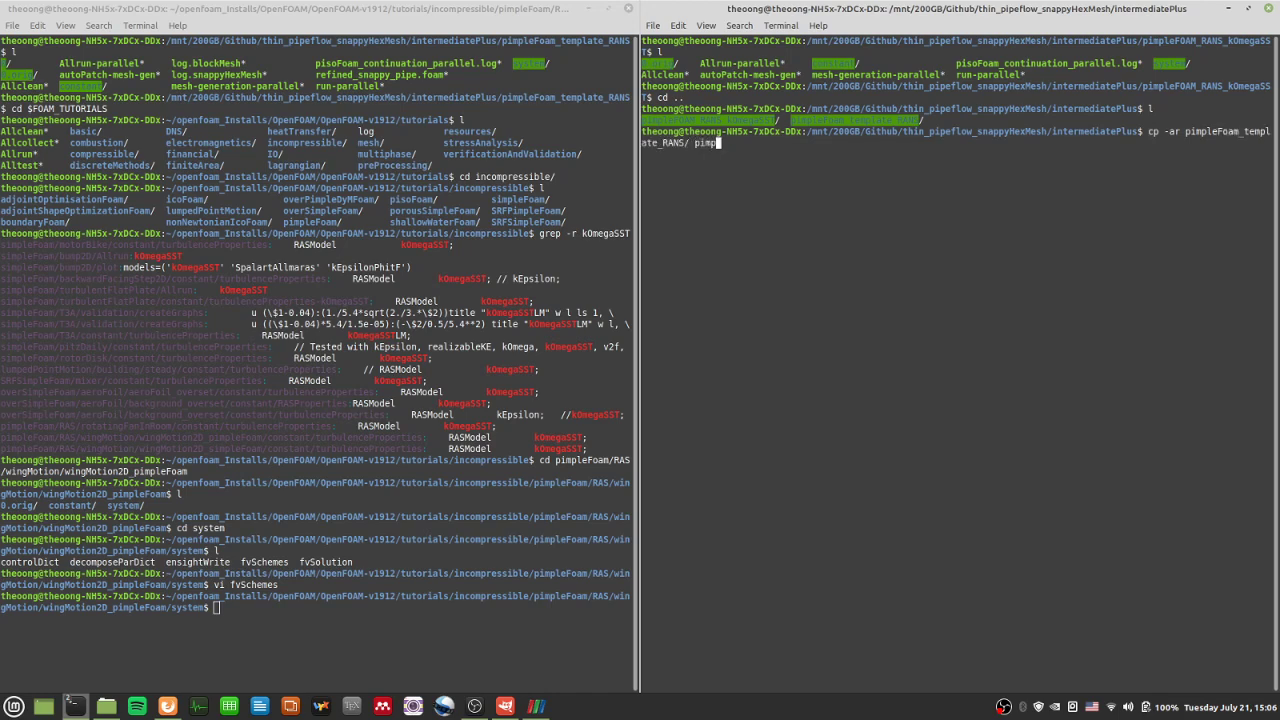
pyautogui.press('BackSpace')
pyautogui.press('BackSpace')
pyautogui.press('BackSpace')
pyautogui.press('BackSpace')
pyautogui.press('BackSpace')
pyautogui.press('BackSpace')
pyautogui.press('BackSpace')
pyautogui.press('BackSpace')
pyautogui.press('BackSpace')
pyautogui.press('BackSpace')
pyautogui.press('BackSpace')
pyautogui.press('BackSpace')
pyautogui.press('BackSpace')
pyautogui.press('BackSpace')
pyautogui.press('BackSpace')
pyautogui.press('BackSpace')
pyautogui.press('BackSpace')
pyautogui.press('BackSpace')
pyautogui.press('BackSpace')
pyautogui.press('BackSpace')
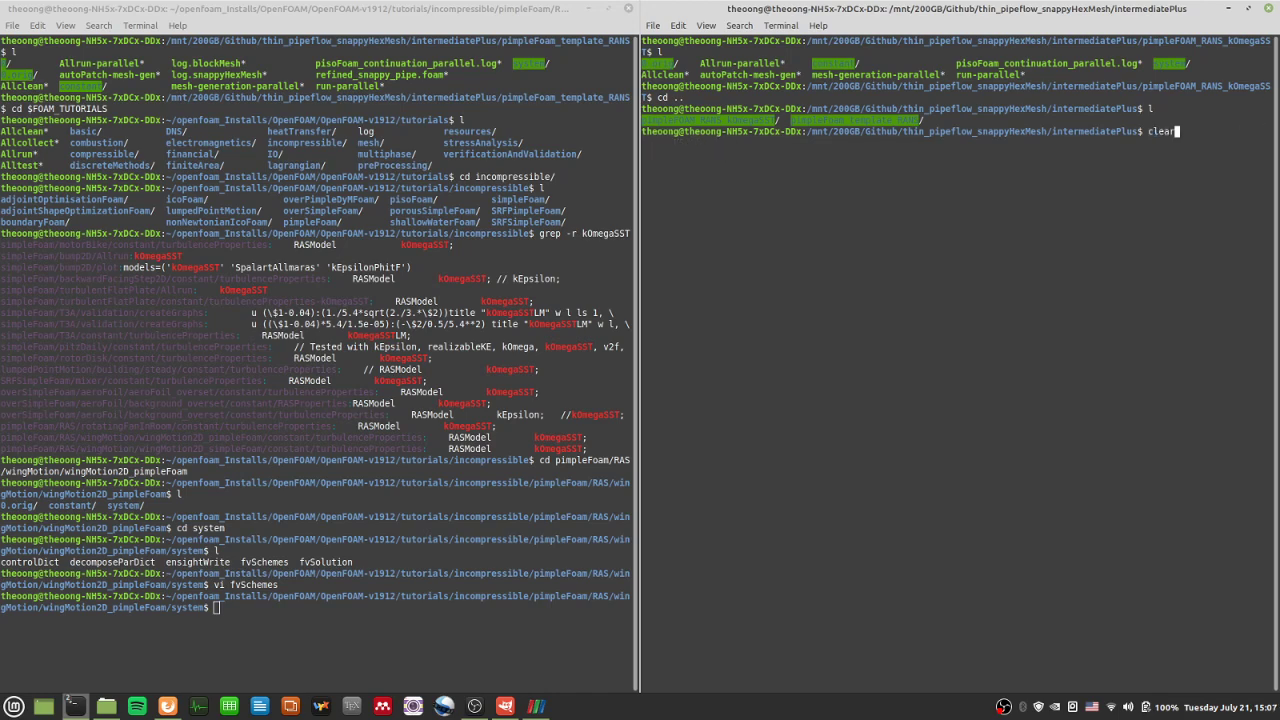
pyautogui.press('BackSpace')
pyautogui.press('Up')
pyautogui.press('BackSpace')
pyautogui.press('BackSpace')
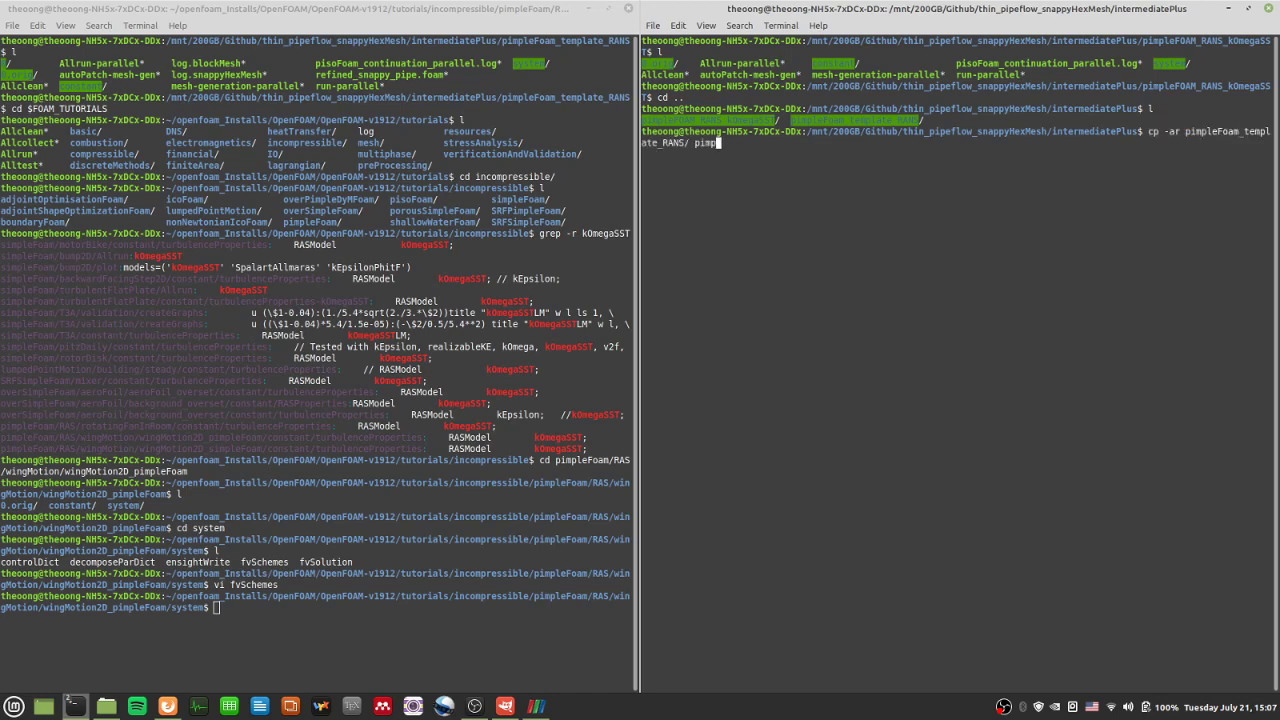
pyautogui.write('leFOAM')
pyautogui.write('_RANS_SpalartAllmaras')
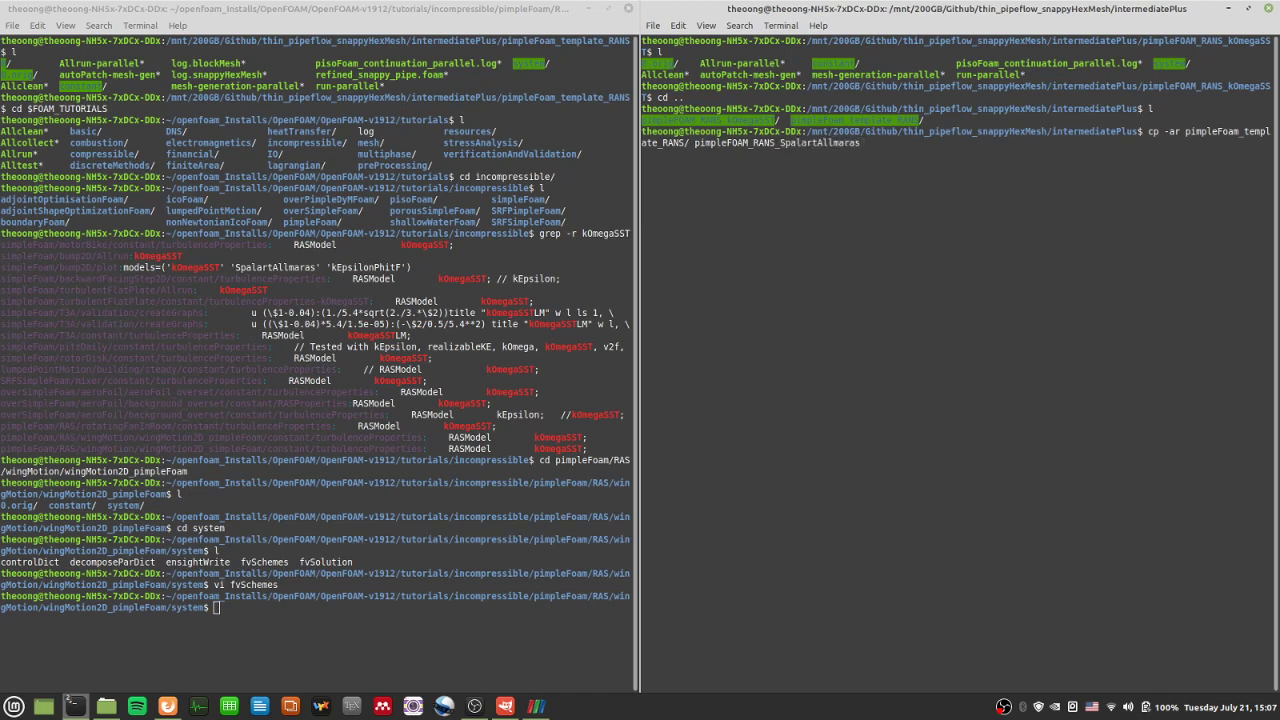
pyautogui.write('l')
pyautogui.press('Return')
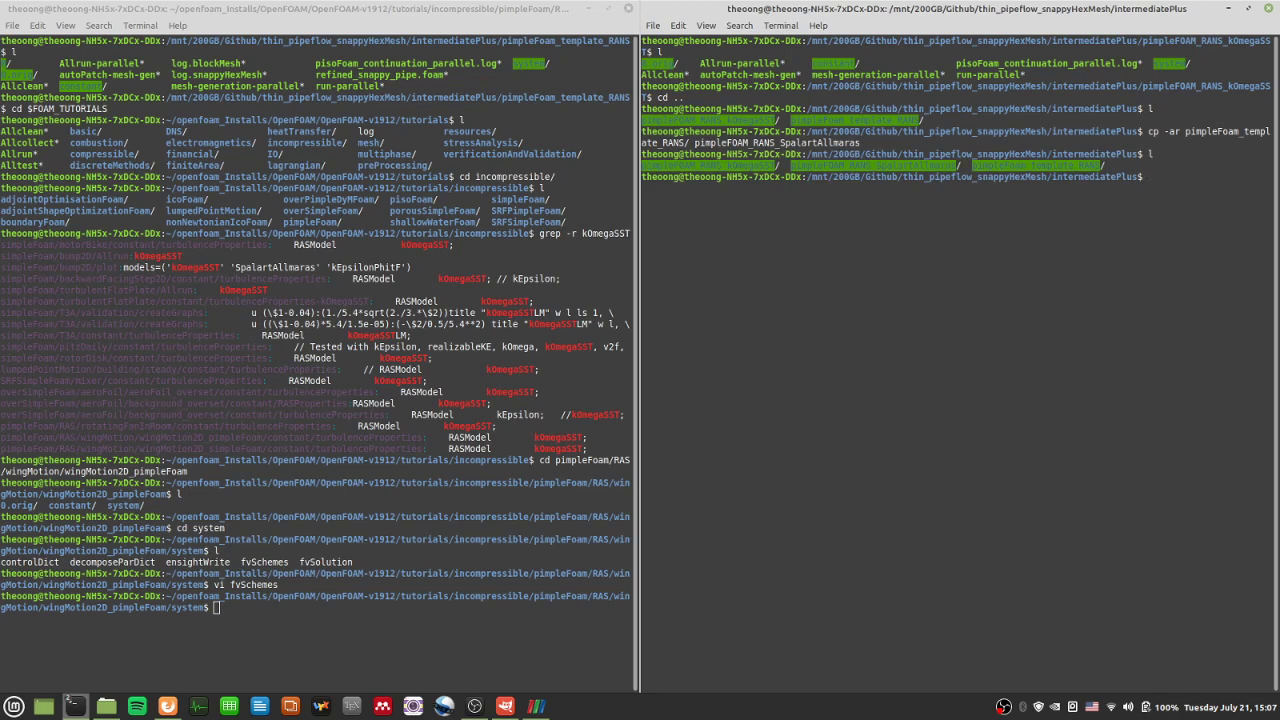
# - Enter the pimpleFOAM_RANS_SpalartAllmaras directory and list its contents
pyautogui.write('cd pimpleFO')
pyautogui.press('Tab')
pyautogui.write('S')
pyautogui.press('Tab')
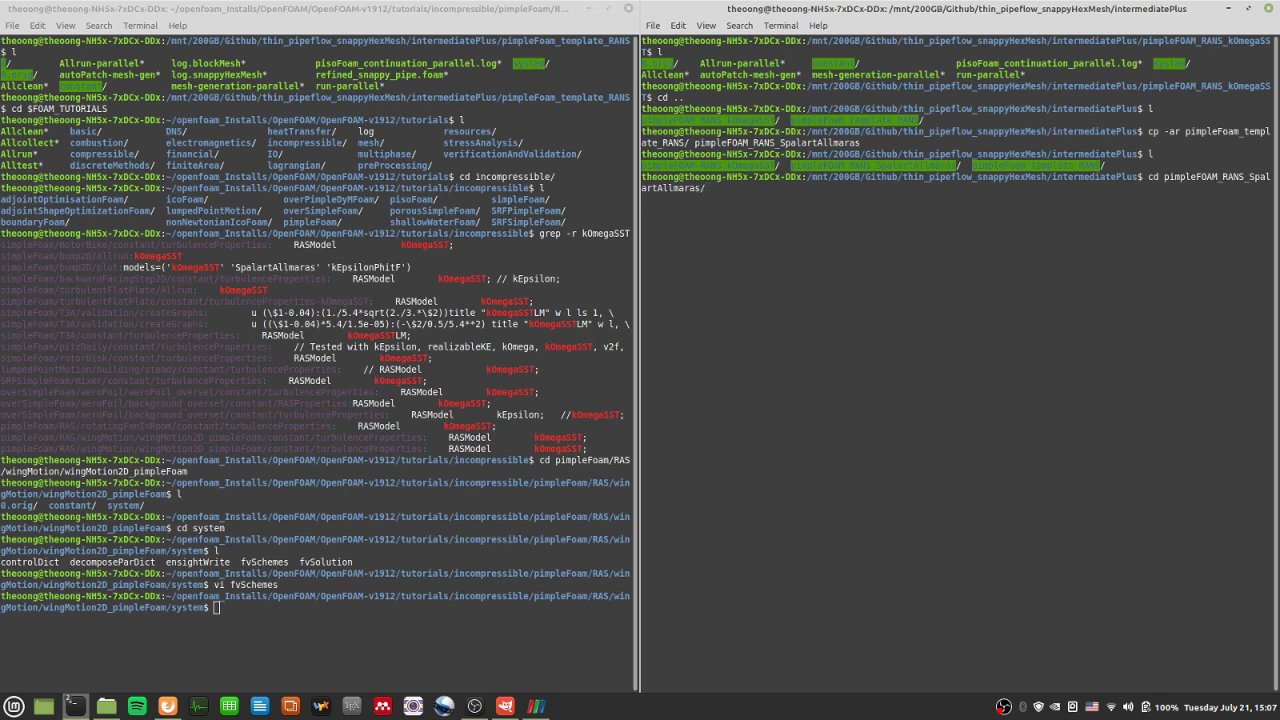
pyautogui.press('Return')
pyautogui.write('l')
pyautogui.press('Return')
# - Clean the SpalartAllmaras case with the Allclean script and list the remaining files
pyautogui.write('./Al')
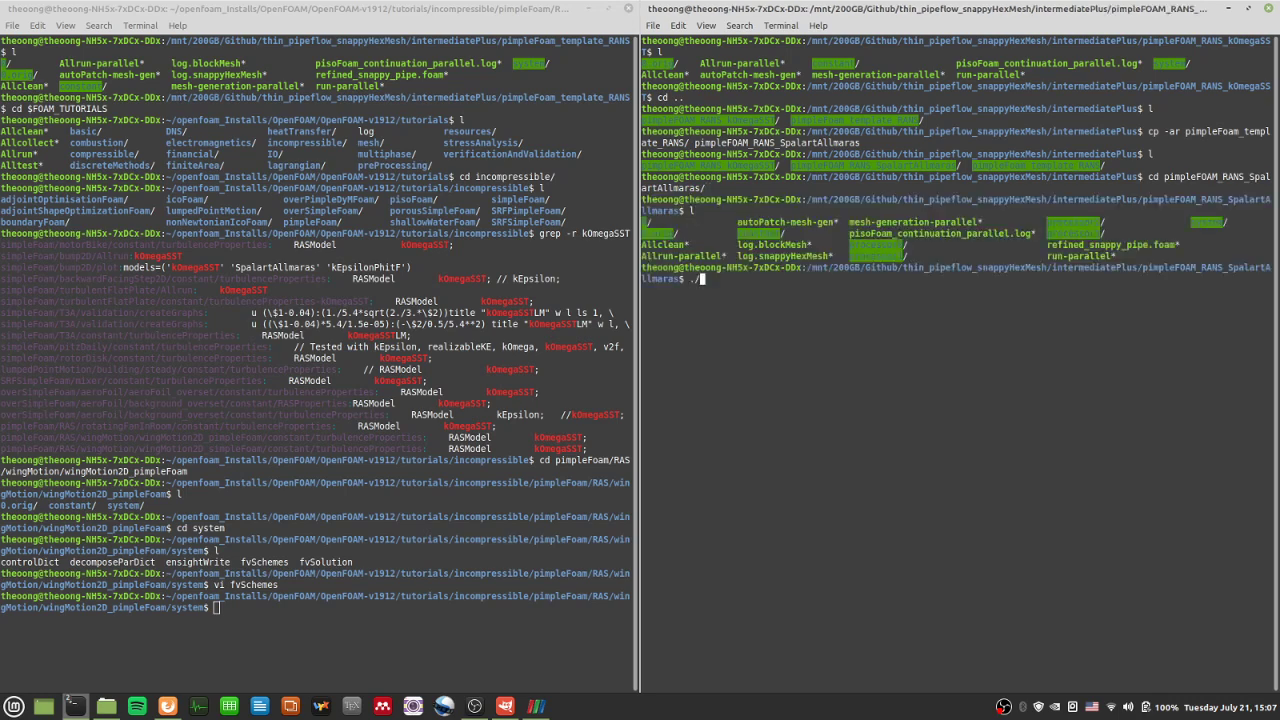
pyautogui.write('lclean')
pyautogui.press('Return')
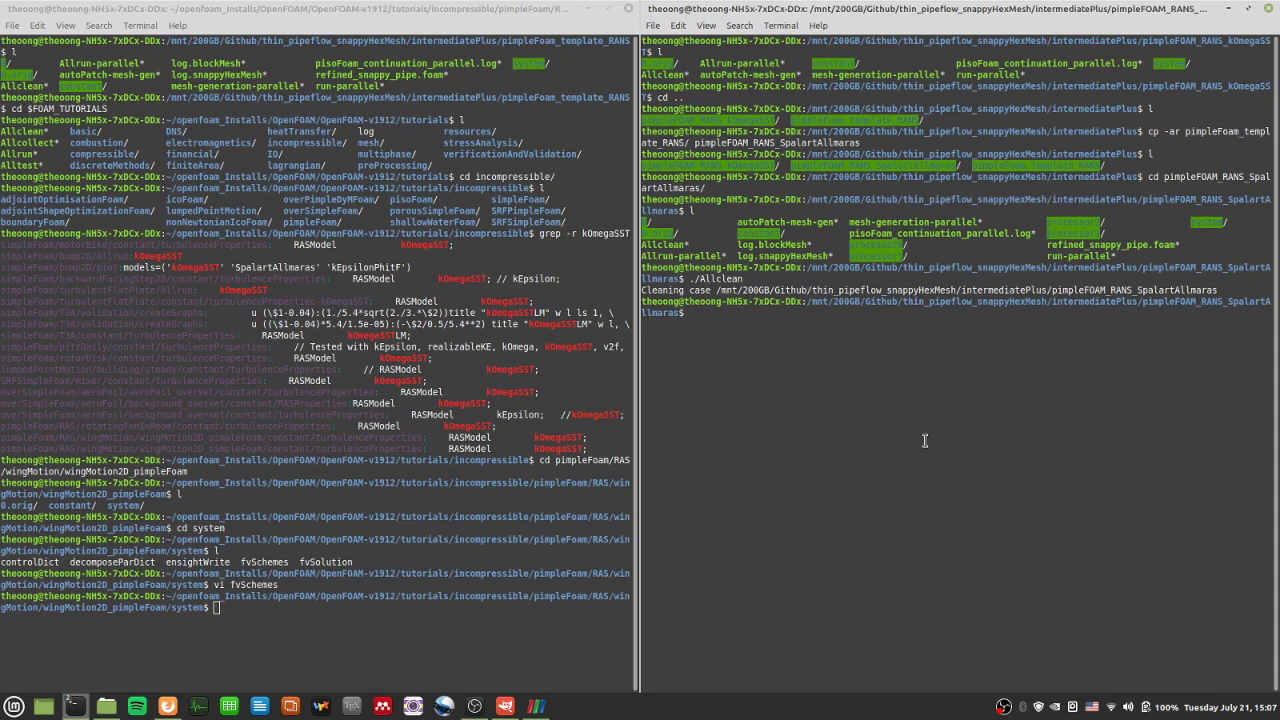
pyautogui.write('l')
pyautogui.press('Return')
# - List the files in the SpalartAllmaras case's constant folder and return to the case directory
pyautogui.write('cd con')
pyautogui.press('Tab')
pyautogui.press('Return')
pyautogui.write('l')
pyautogui.press('Return')
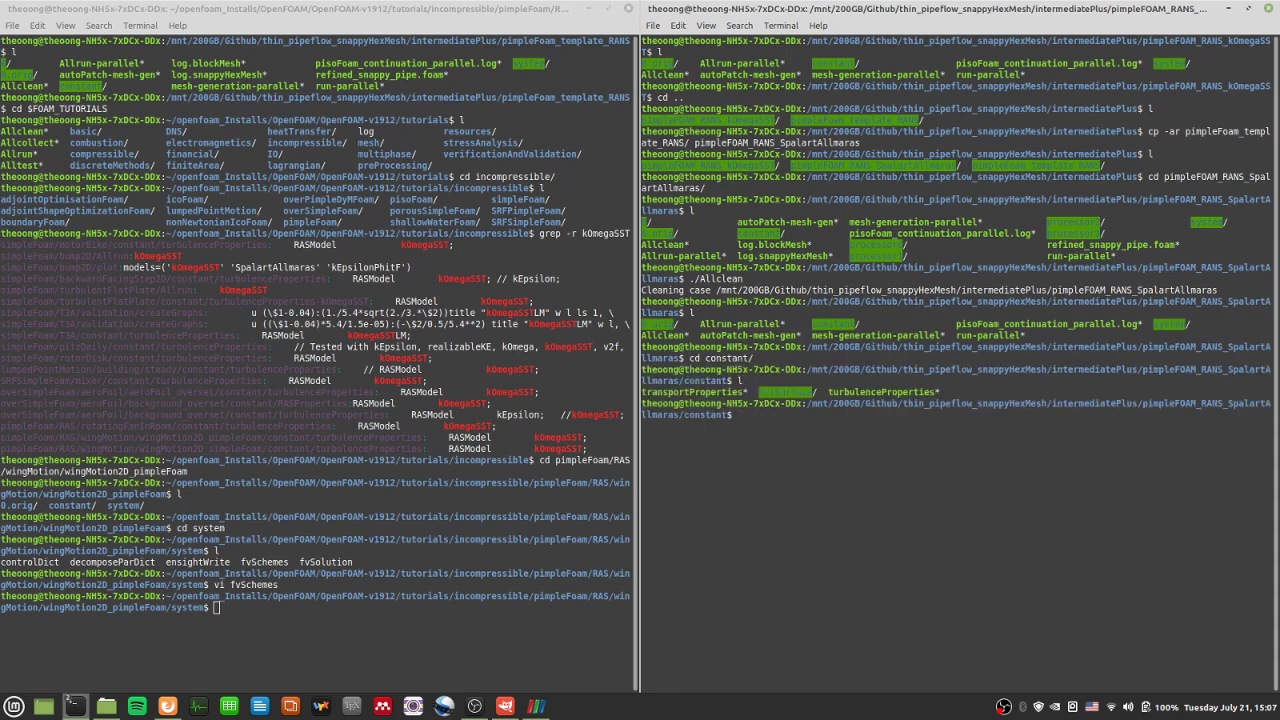
pyautogui.write('cd ..')
pyautogui.press('Return')
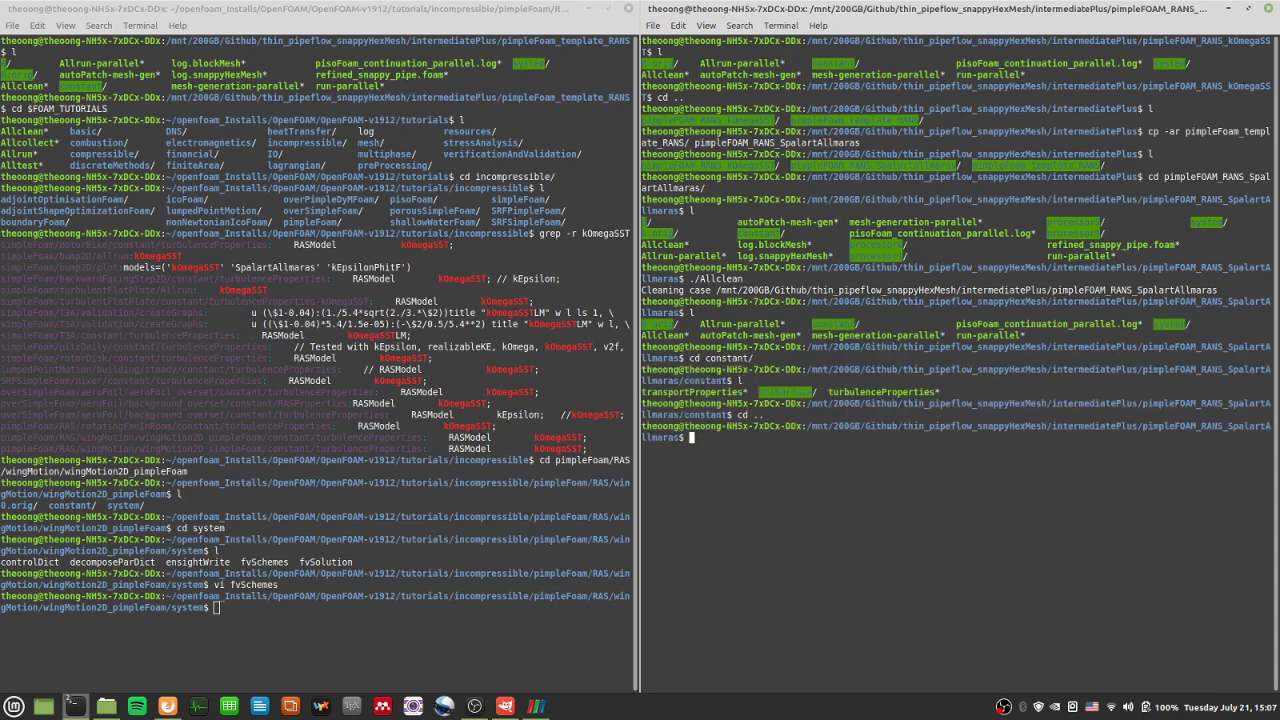
# - List the SpalartAllmaras case files and run the autoPatch-mesh-gen script in the background
pyautogui.write('l')
pyautogui.press('Return')
pyautogui.write('./A')
pyautogui.press('Tab')
pyautogui.write('&')
pyautogui.press('Return')
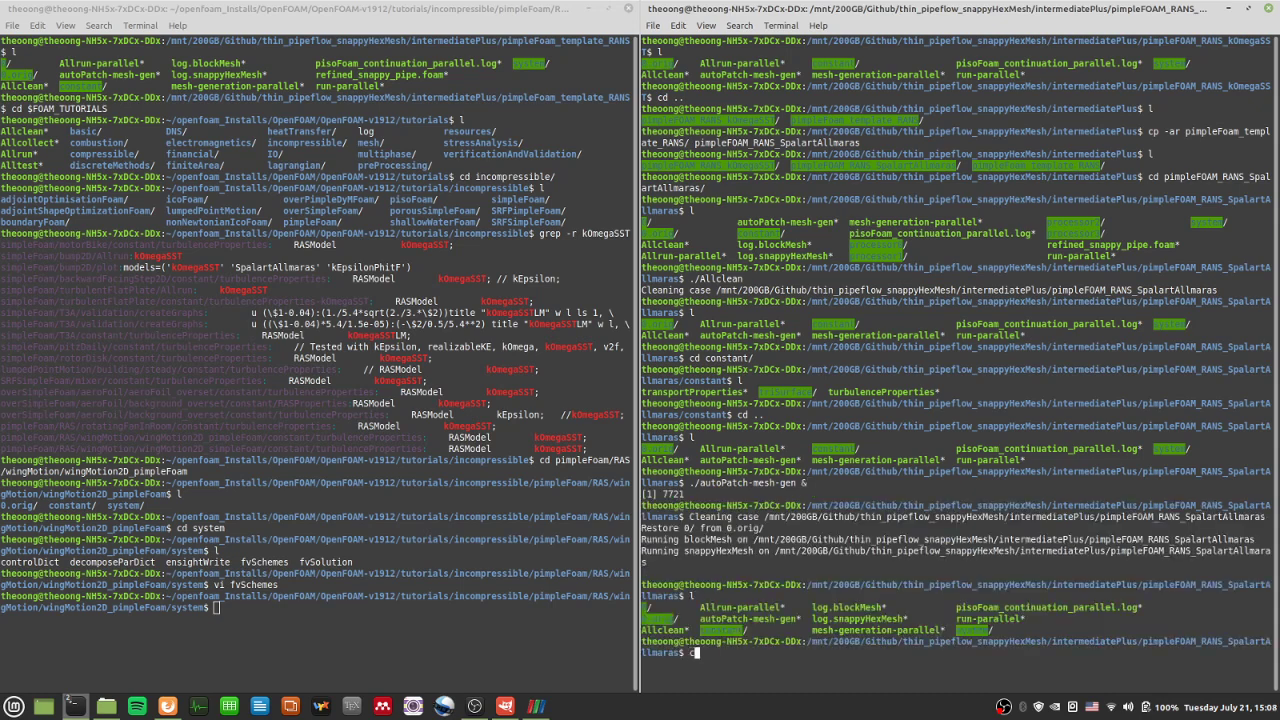
# - Clear the terminal, list the SpalartAllmaras case files, then enter its constant folder and list the contents
pyautogui.hotkey('ctrl', 'l')
pyautogui.write('l')
pyautogui.press('Return')
pyautogui.write('cd con')
pyautogui.press('Tab')
pyautogui.press('Return')
pyautogui.write('l')
pyautogui.press('Return')
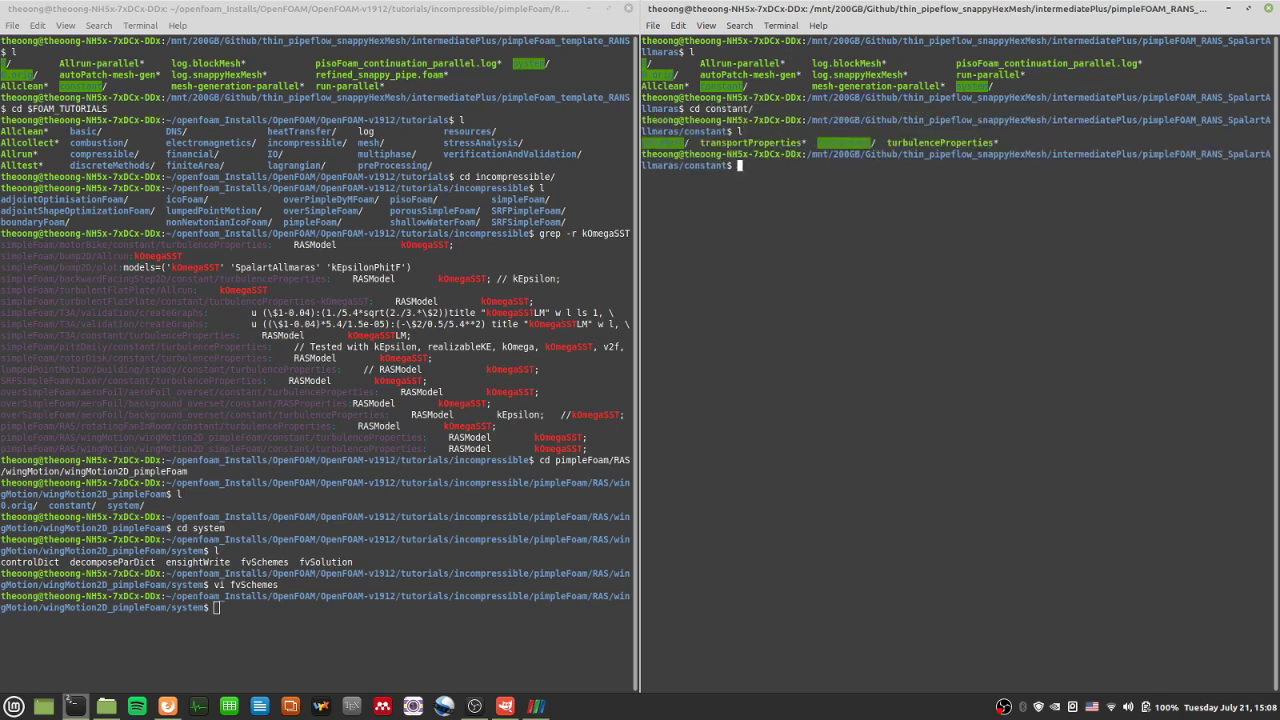
# - Set RASModel to SpalartAllmaras in the turbulenceProperties file using vi, and save the file
pyautogui.write('vi tu')
pyautogui.press('Tab')
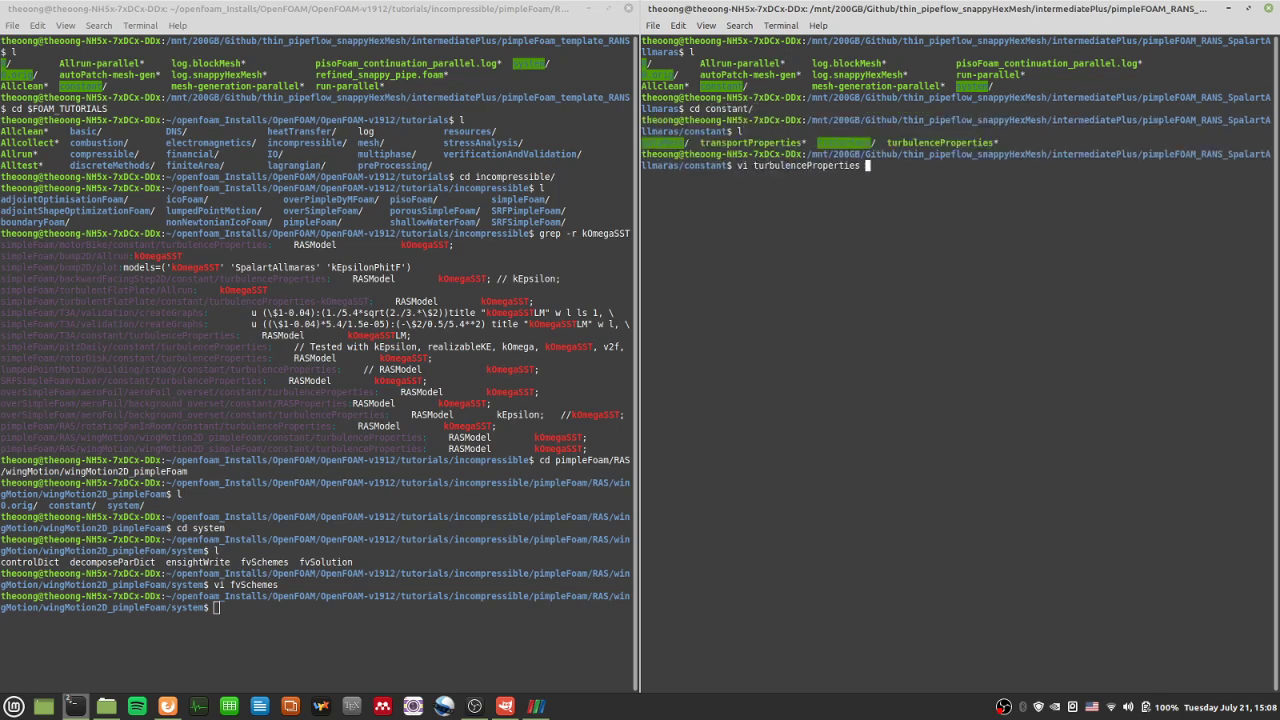
pyautogui.press('Return')
pyautogui.press('j')
pyautogui.press('j')
pyautogui.press('j')
pyautogui.press('j')
pyautogui.press('j')
pyautogui.press('j')
pyautogui.press('j')
pyautogui.press('j')
pyautogui.press('j')
pyautogui.press('j')
pyautogui.press('j')
pyautogui.press('j')
pyautogui.press('j')
pyautogui.press('j')
pyautogui.press('j')
pyautogui.press('j')
pyautogui.press('j')
pyautogui.press('j')
pyautogui.press('j')
pyautogui.press('j')
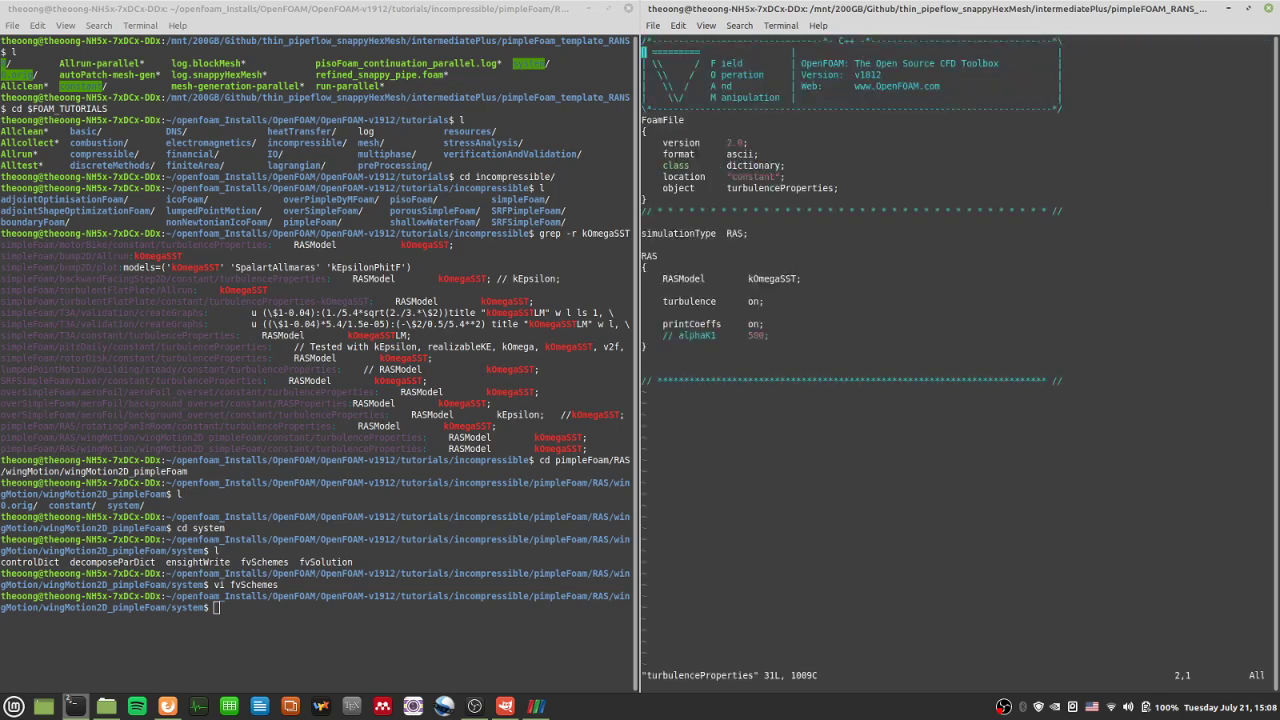
pyautogui.press('k')
pyautogui.press('l')
pyautogui.press('l')
pyautogui.press('l')
pyautogui.press('l')
pyautogui.press('l')
pyautogui.press('l')
pyautogui.press('l')
pyautogui.press('l')
pyautogui.press('l')
pyautogui.press('l')
pyautogui.press('l')
pyautogui.press('l')
pyautogui.press('l')
pyautogui.press('l')
pyautogui.press('l')
pyautogui.press('l')
pyautogui.press('l')
pyautogui.press('l')
pyautogui.press('l')
pyautogui.press('l')
pyautogui.press('i')
pyautogui.press('Delete')
pyautogui.press('Delete')
pyautogui.press('Delete')
pyautogui.press('Delete')
pyautogui.press('Delete')
pyautogui.press('Delete')
pyautogui.press('Delete')
pyautogui.press('Delete')
pyautogui.press('Delete')
pyautogui.press('Delete')
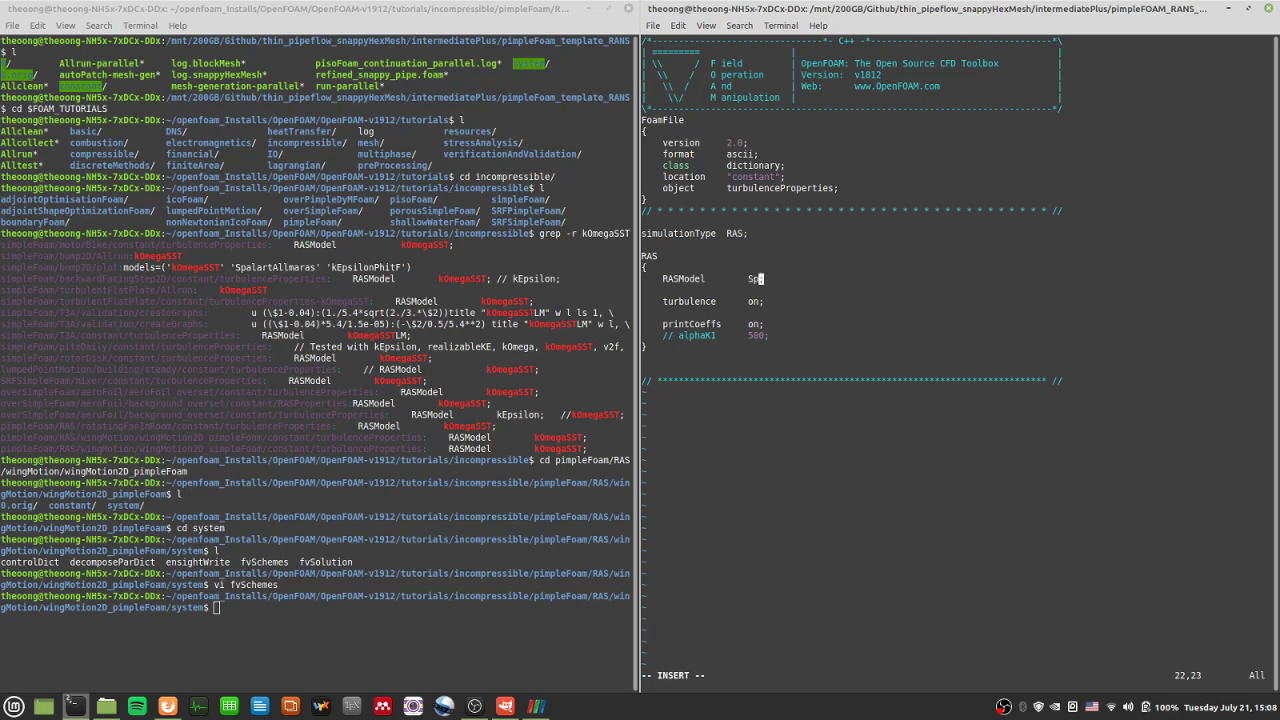
pyautogui.write('SpalartAllamars')
pyautogui.press('BackSpace')
pyautogui.press('BackSpace')
pyautogui.press('BackSpace')
pyautogui.press('BackSpace')
pyautogui.press('BackSpace')
pyautogui.write('mars')
pyautogui.press('BackSpace')
pyautogui.press('BackSpace')
pyautogui.write('ras')
pyautogui.press('Escape')
pyautogui.write(':wq')
pyautogui.press('Return')
# - Return to the SpalartAllmaras case directory, clear the terminal and list the case files
pyautogui.write('cd ..')
pyautogui.press('Return')
pyautogui.write('./Allrun')
pyautogui.press('Return')
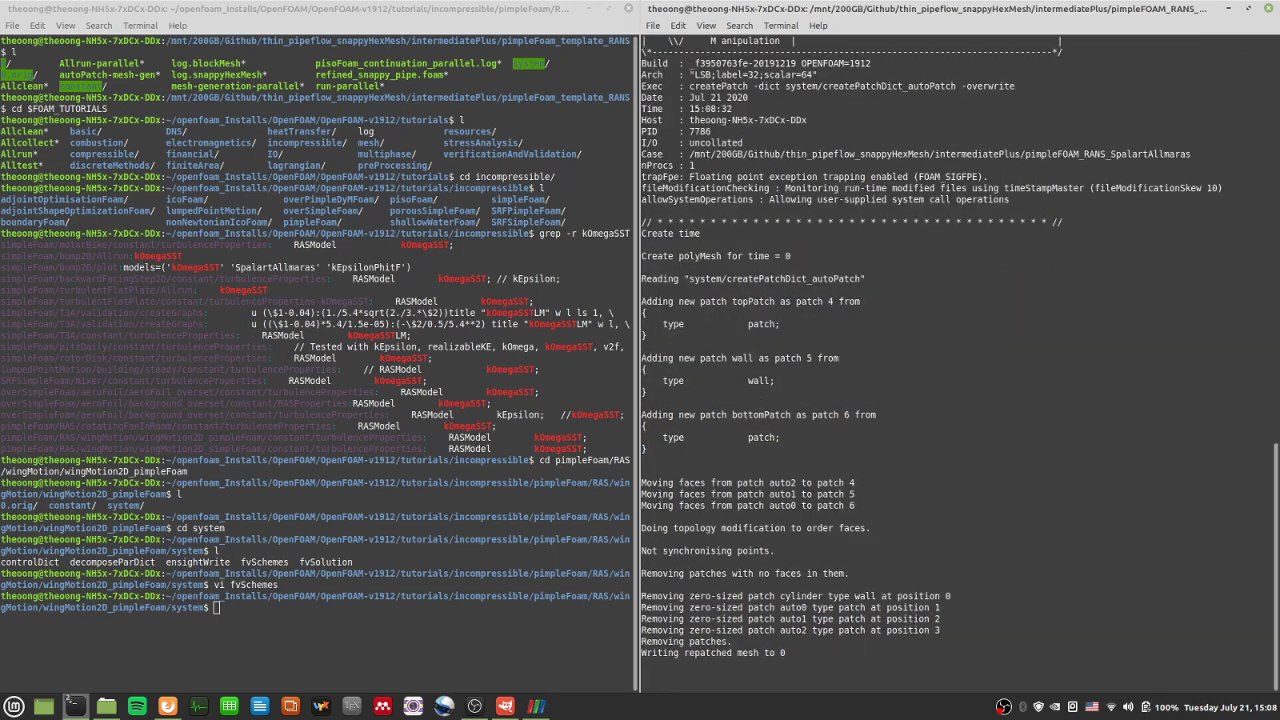
pyautogui.press('Return')
pyautogui.write('l')
pyautogui.press('Return')
pyautogui.write('cd ..')
pyautogui.press('Return')
pyautogui.write('l')
pyautogui.press('Return')
pyautogui.write('cl')
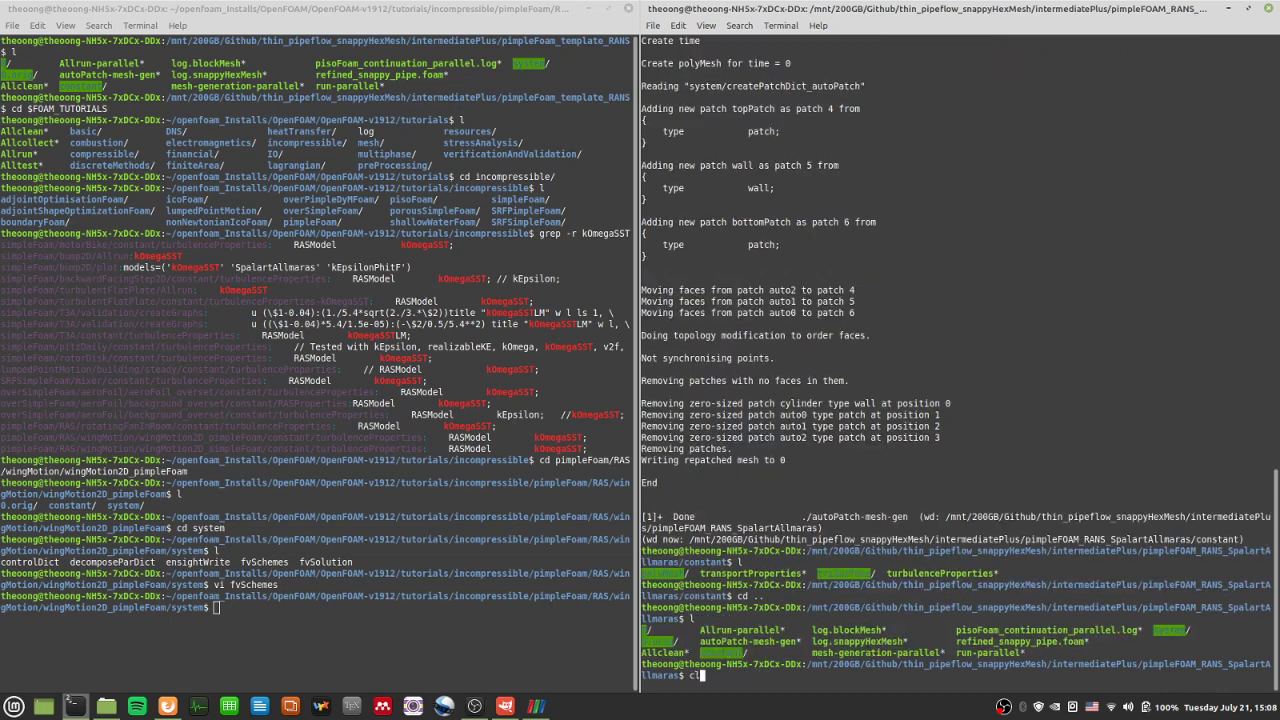
pyautogui.write('ear')
pyautogui.press('Return')
pyautogui.write('l')
pyautogui.press('Return')
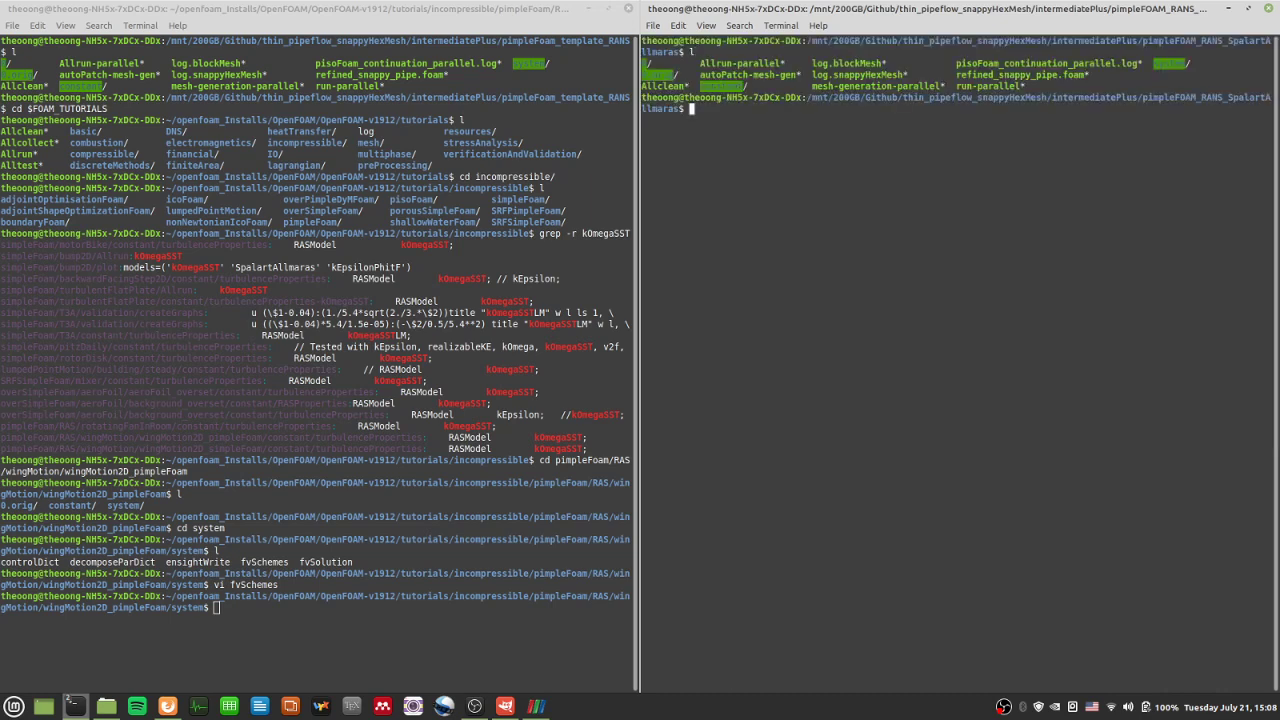
# - Run pimpleFoam on the SpalartAllmaras case and interrupt it during the first PIMPLE iteration
pyautogui.write('pimpleFoam')
pyautogui.press('Return')
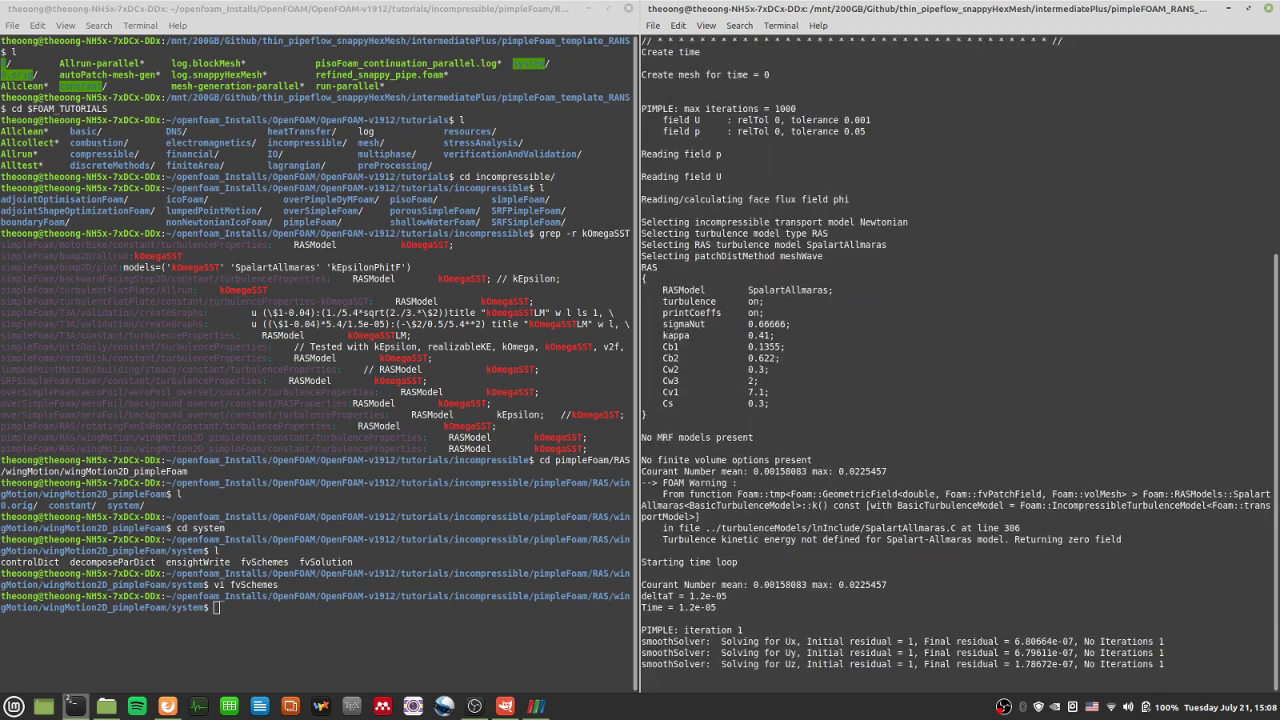
pyautogui.hotkey('ctrl', 'c')
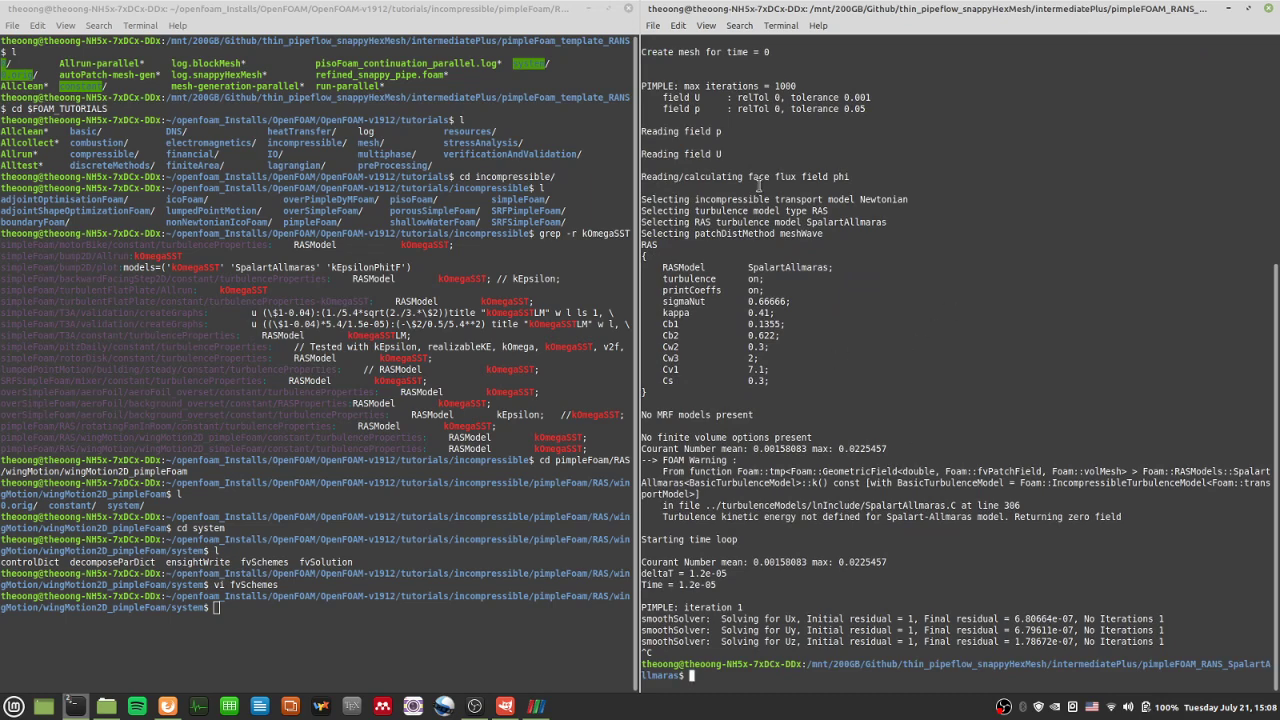
# - Examine the solver output for the Spalart-Allmaras model coefficients and the FOAM warning
pyautogui.moveTo(773, 233); pyautogui.dragTo(884, 530)
pyautogui.click(888, 528)
pyautogui.moveTo(764, 449); pyautogui.dragTo(954, 518)
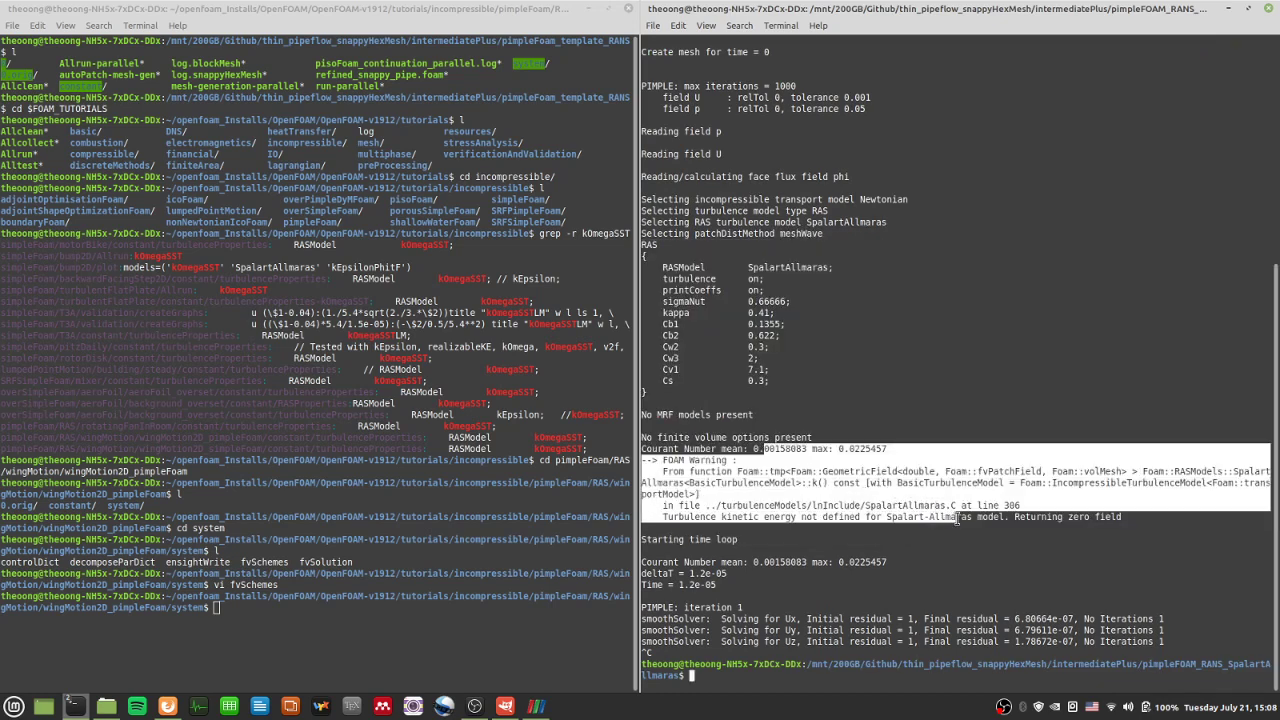
pyautogui.click(958, 520)
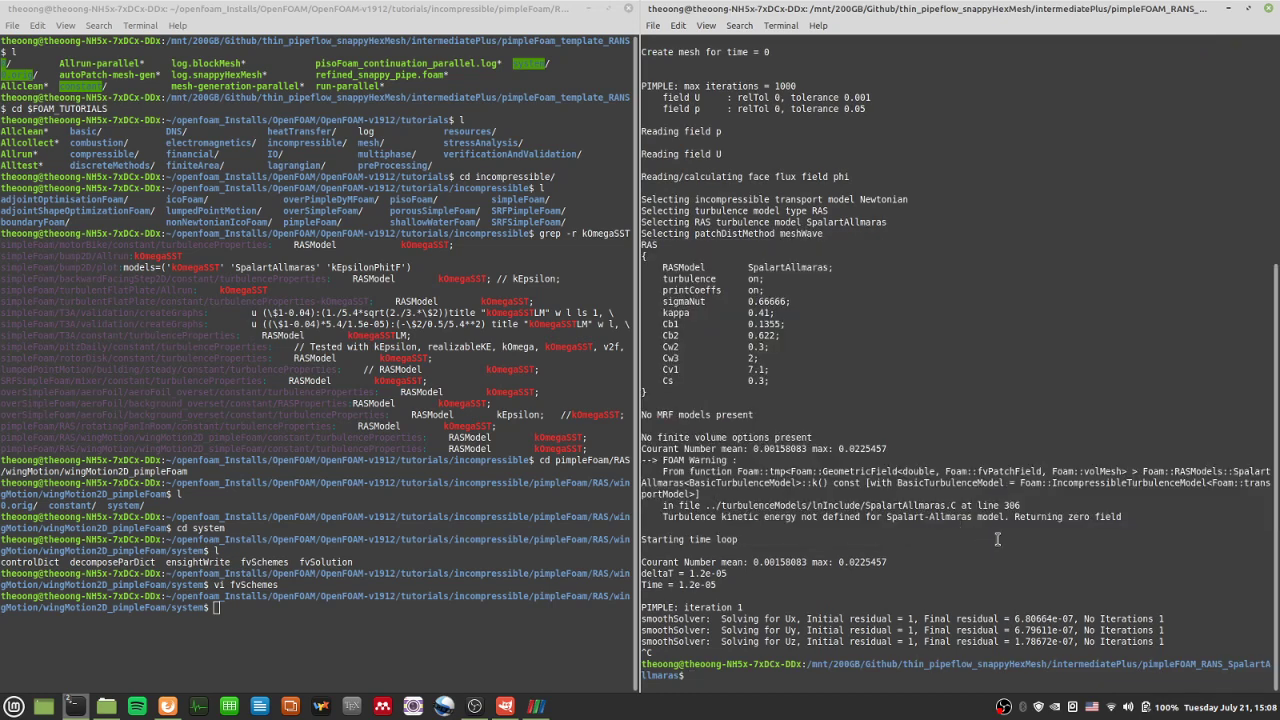
pyautogui.moveTo(998, 540); pyautogui.dragTo(1024, 432)
pyautogui.click(1024, 432)
pyautogui.moveTo(684, 522); pyautogui.dragTo(838, 518)
pyautogui.click(858, 560)
# - Go up to the intermediatePlus directory, list its case folders and clear the terminal
pyautogui.write('l')
pyautogui.press('BackSpace')
pyautogui.write('cd ..')
pyautogui.press('Return')
pyautogui.write('l')
pyautogui.press('Return')
pyautogui.write('clear')
pyautogui.press('Return')
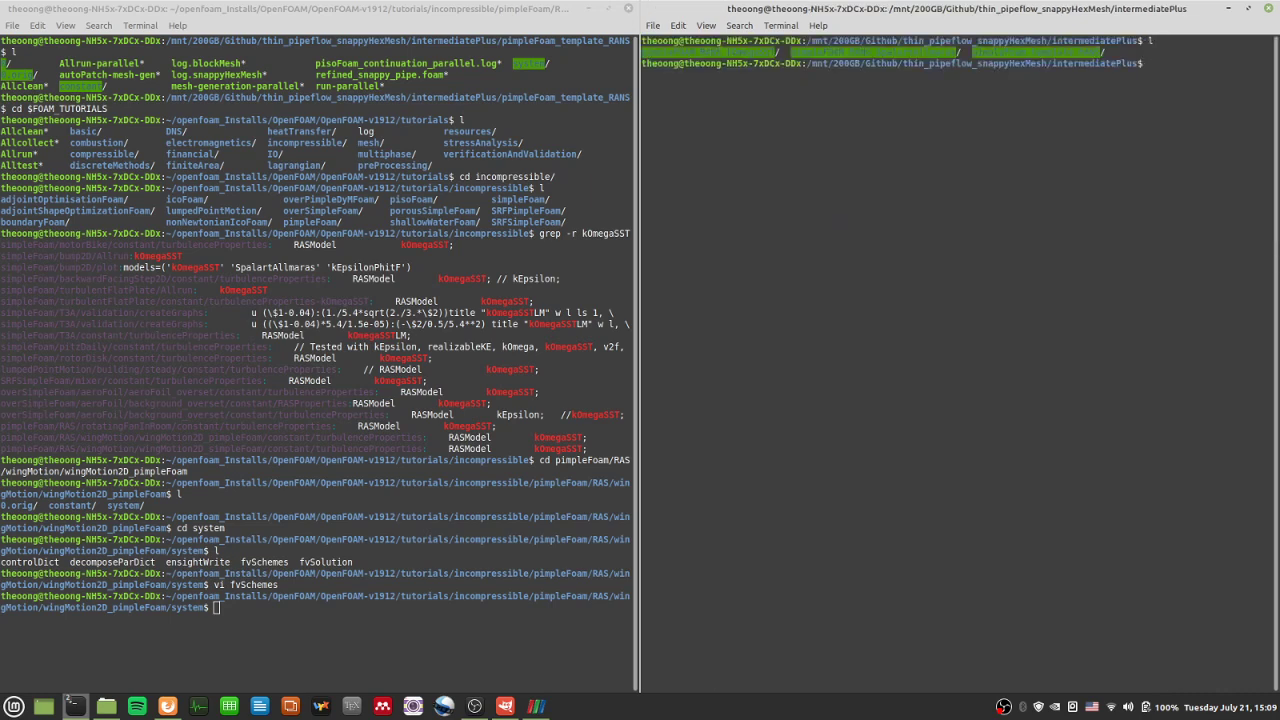
# - Enter the pimpleFOAM_RANS_kOmegaSST directory and list its contents
pyautogui.write('cd pimpleFOAM_RANS ')
pyautogui.write('kOmega')
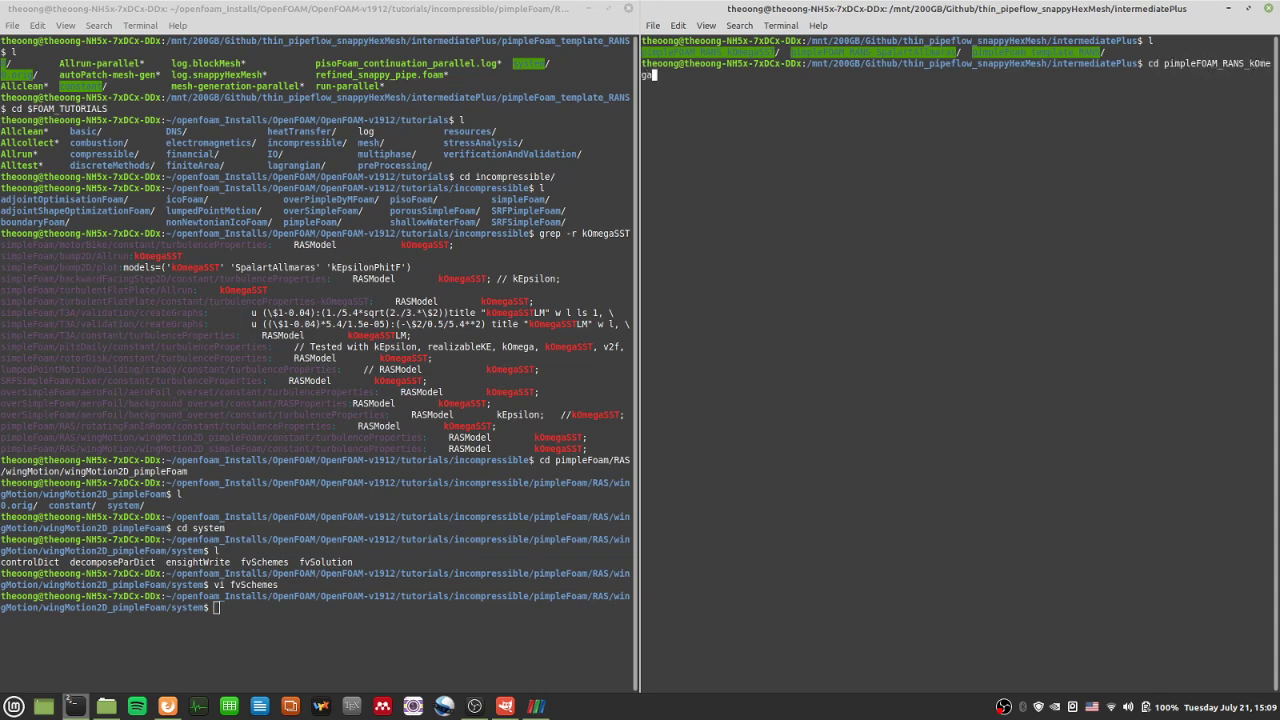
pyautogui.write('SST')
pyautogui.press('Return')
pyautogui.write('l')
pyautogui.press('Return')
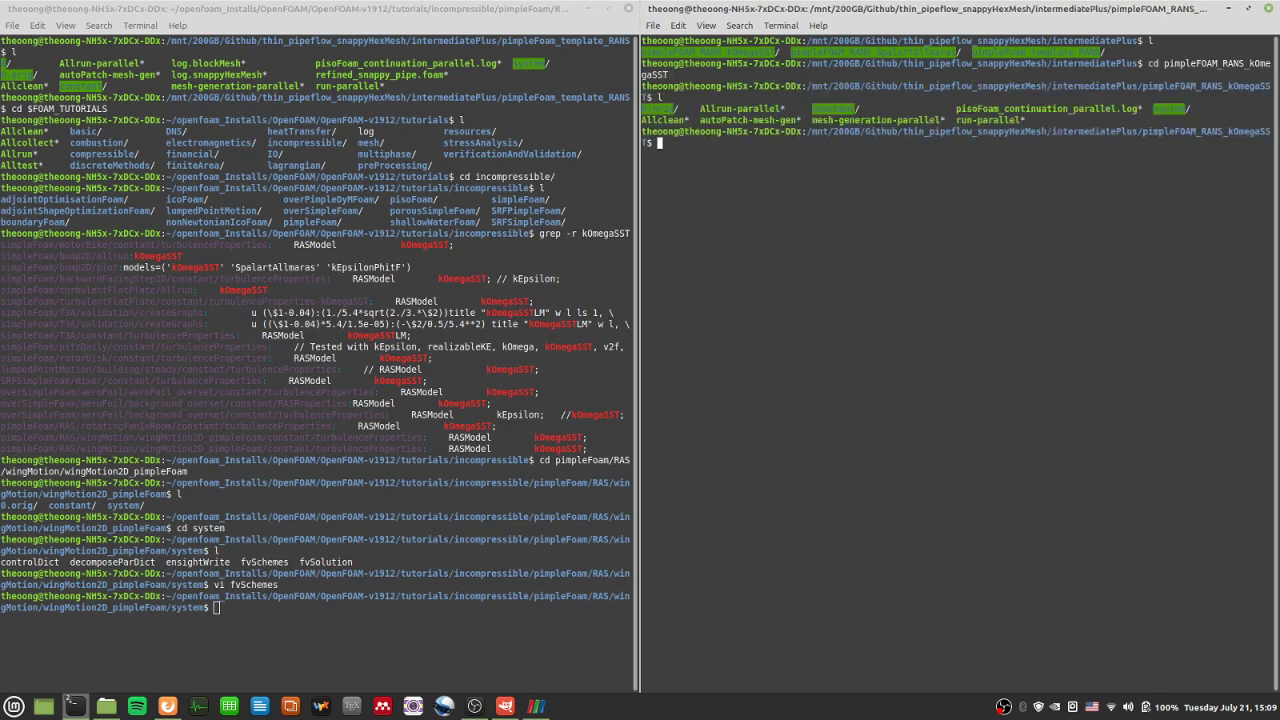
# - Run the autoPatch-mesh-gen script for the kOmegaSST case in the background
pyautogui.write('./au')
pyautogui.press('Tab')
pyautogui.write('&')
pyautogui.press('Return')
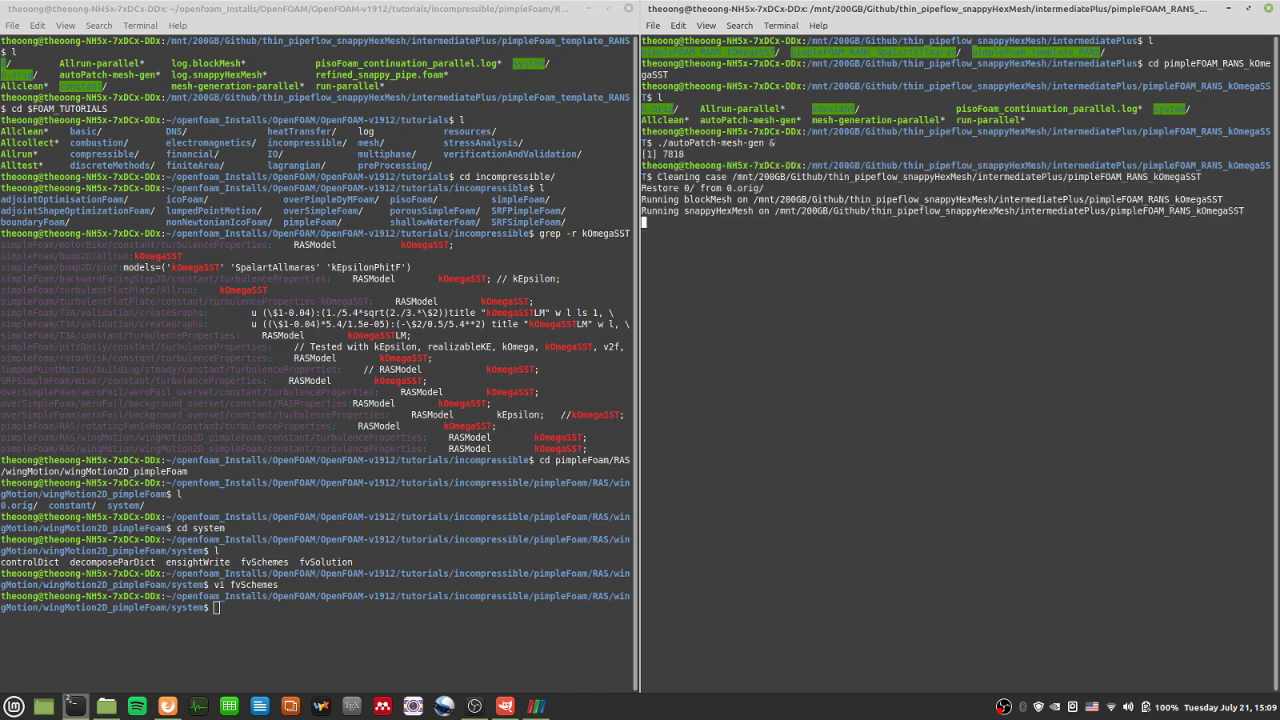
pyautogui.press('Return')
# - In the tutorials terminal, return to the wingMotion2D_pimpleFoam directory, clear the output and list the contents
pyautogui.click(331, 543)
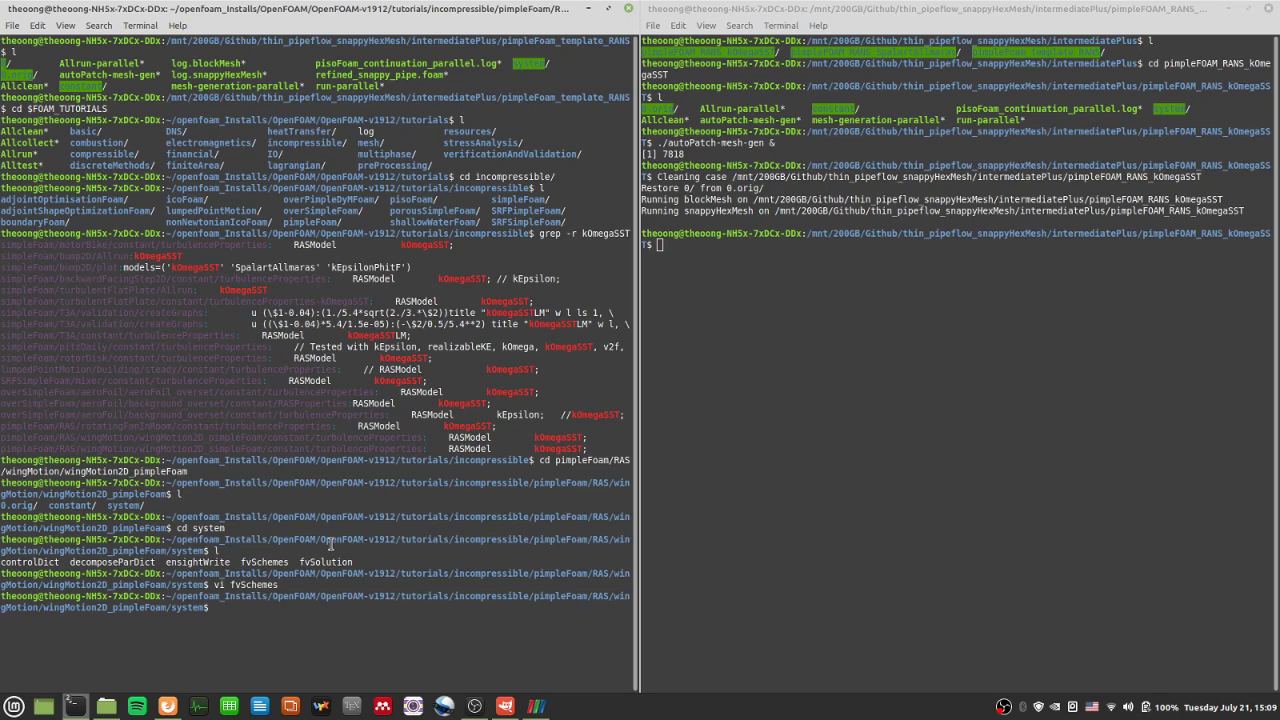
pyautogui.write('l')
pyautogui.press('Return')
pyautogui.write('cd ..')
pyautogui.press('Return')
pyautogui.press('Return')
pyautogui.write('clear')
pyautogui.press('Return')
pyautogui.write('l')
pyautogui.press('Return')
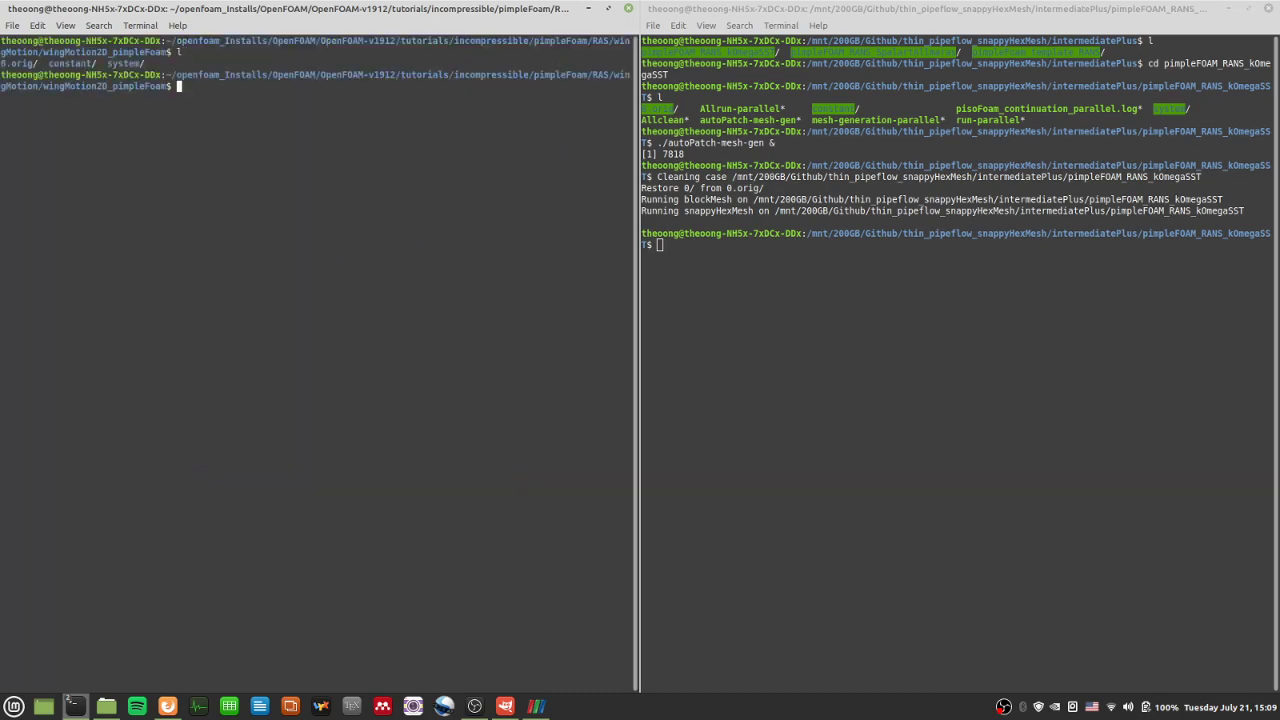
# - Enter the tutorial case's 0.orig folder and list its field files
pyautogui.write('cd 0.orig')
pyautogui.press('Return')
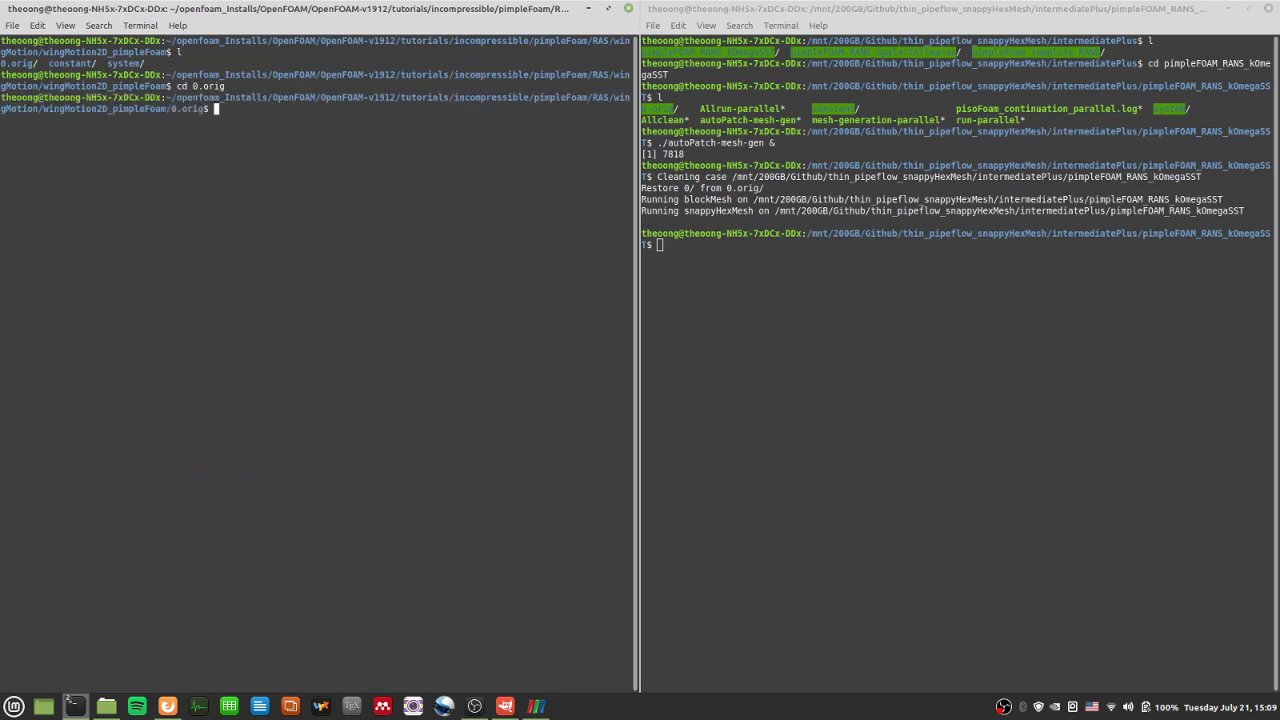
pyautogui.write('l')
pyautogui.press('Return')
# - List the files in the include subfolder, then return to 0.orig and list it on a cleared terminal
pyautogui.write('cd in')
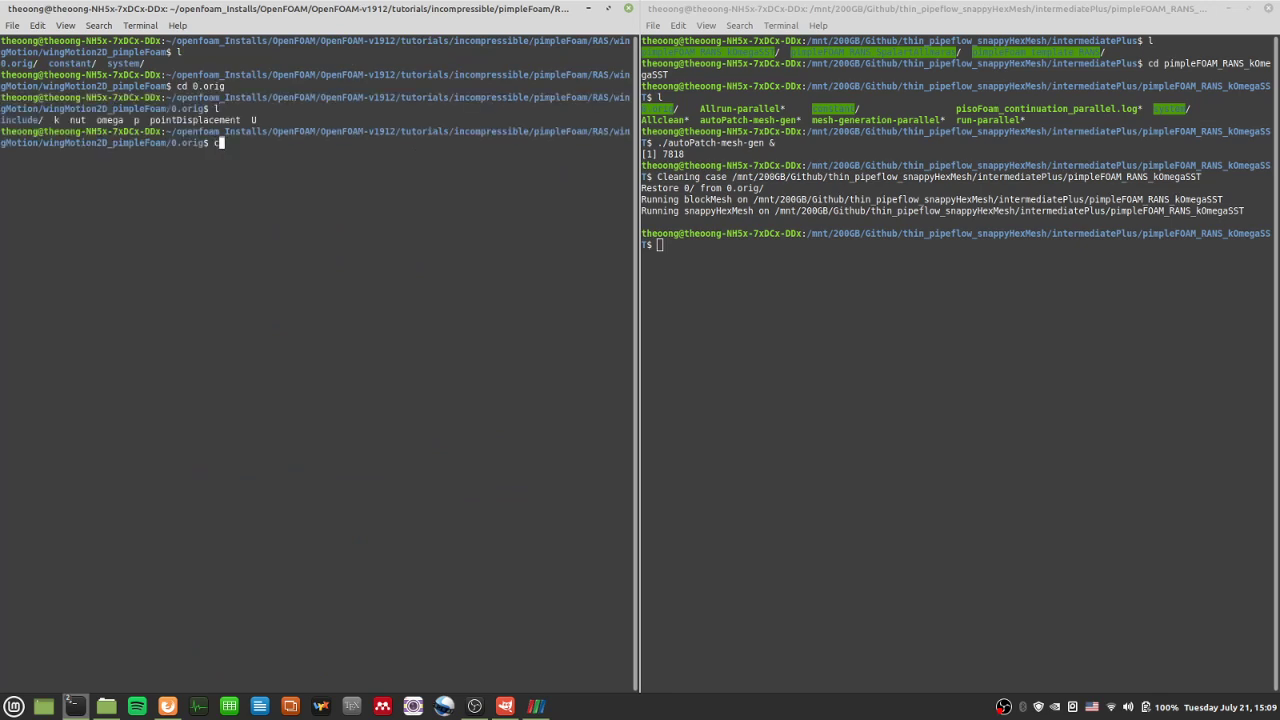
pyautogui.press('Tab')
pyautogui.press('Return')
pyautogui.write('l')
pyautogui.press('Return')
pyautogui.write('cd ..')
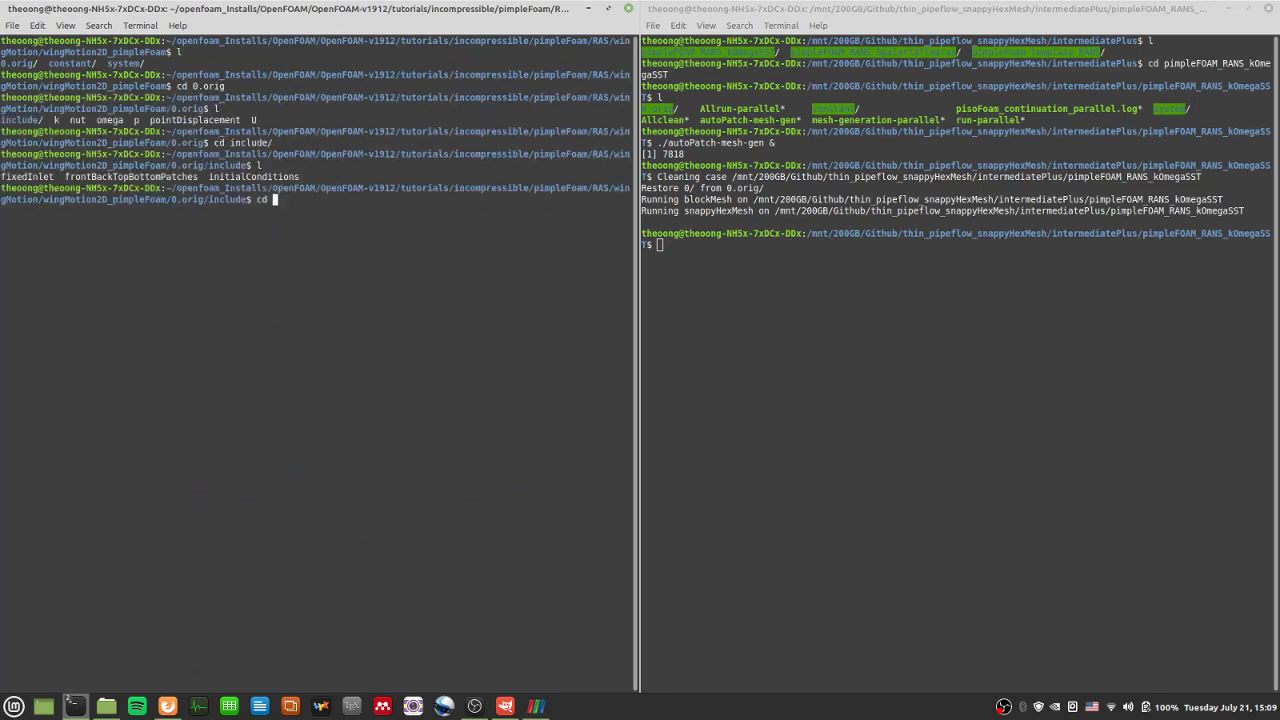
pyautogui.press('Return')
pyautogui.write('l')
pyautogui.press('Return')
pyautogui.write('clear')
pyautogui.press('Return')
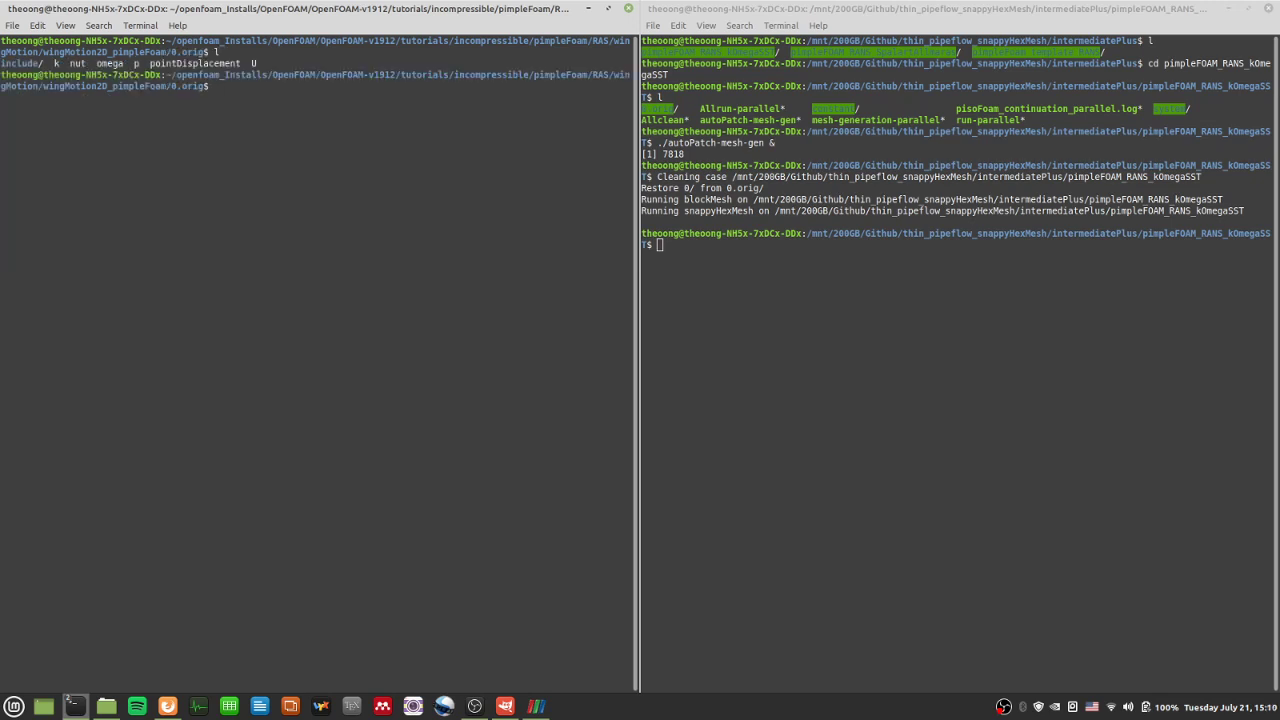
# - Open the tutorial's k file in vi, examine its dimensions, include lines and boundary conditions, and quit
pyautogui.click(1030, 320)
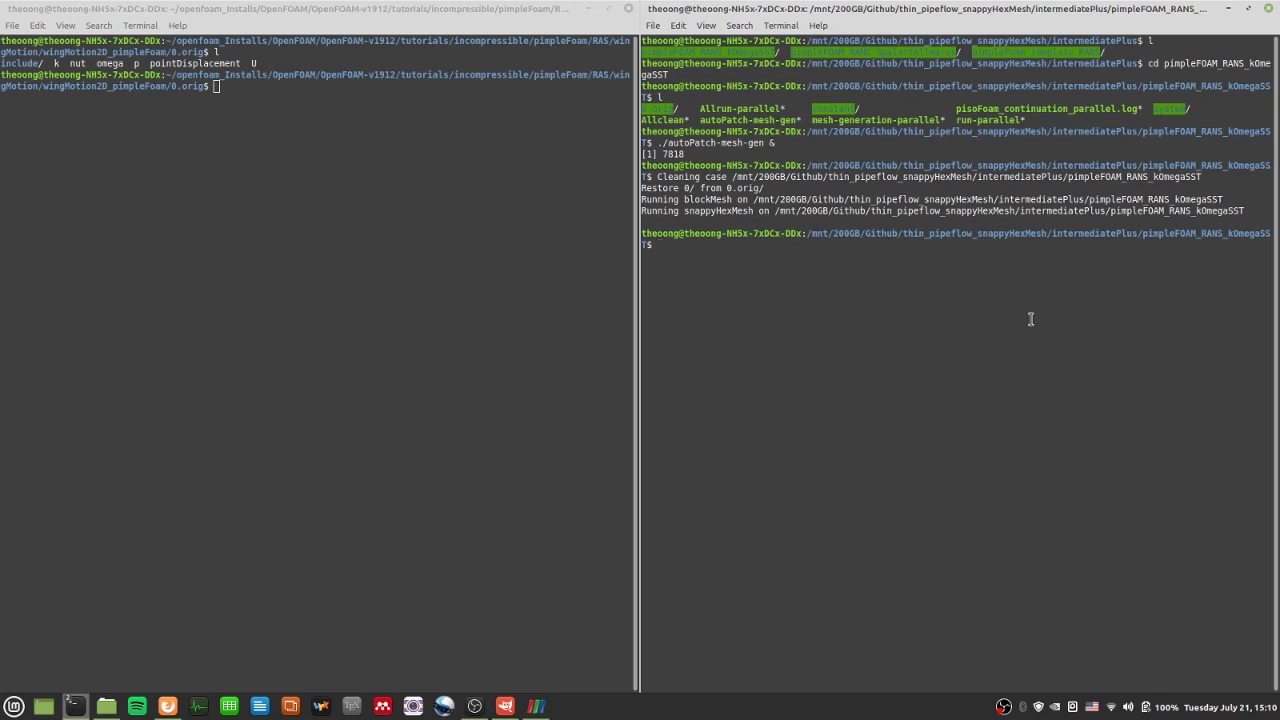
pyautogui.click(150, 196)
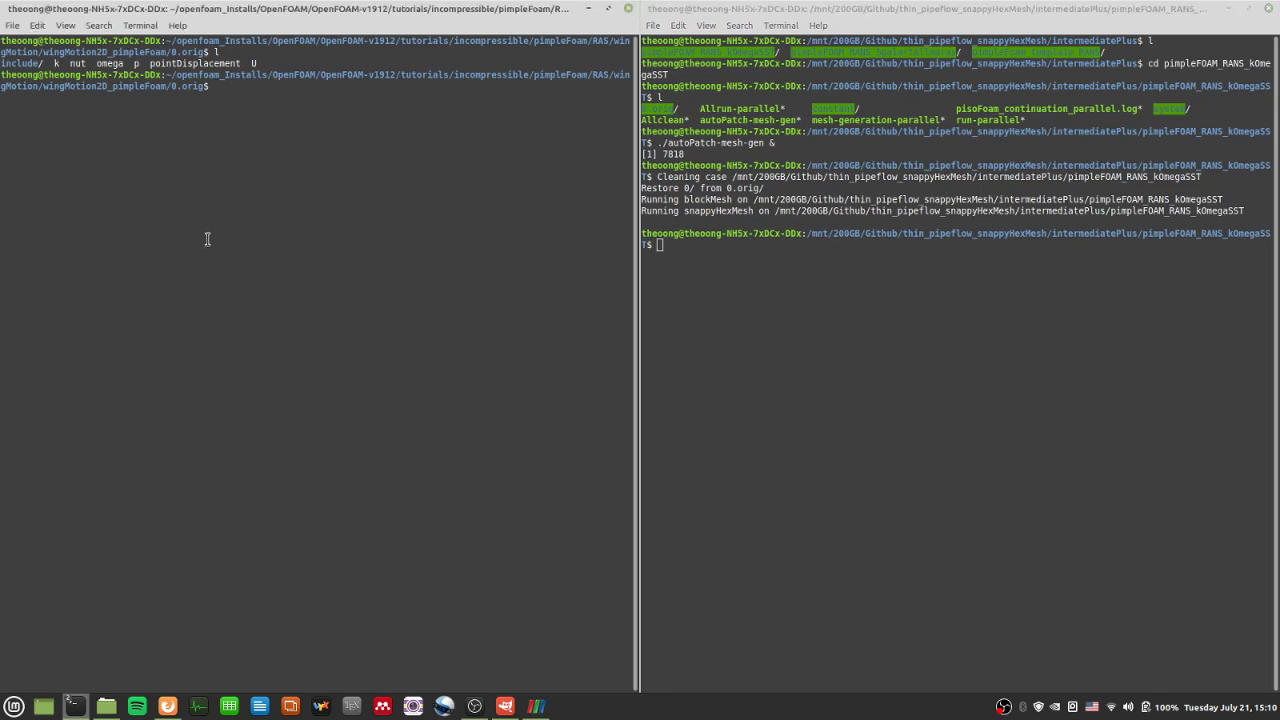
pyautogui.write('vi k')
pyautogui.press('Return')
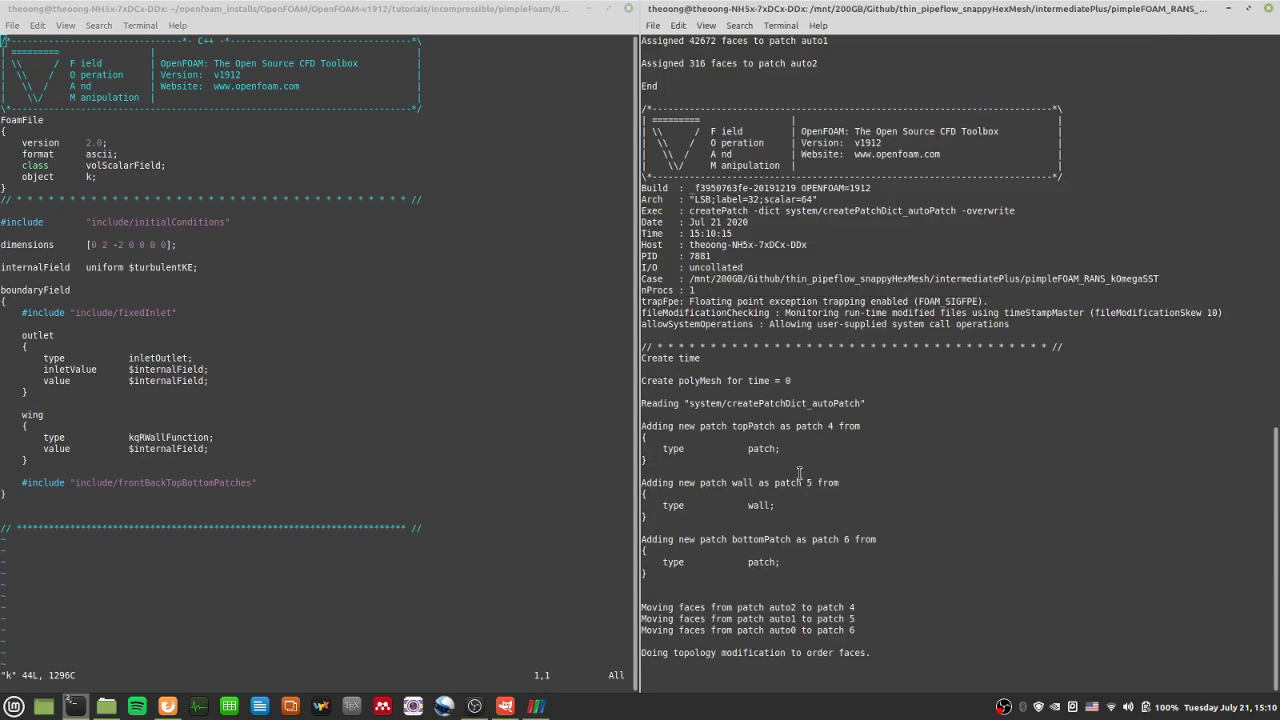
pyautogui.moveTo(228, 245); pyautogui.dragTo(283, 233)
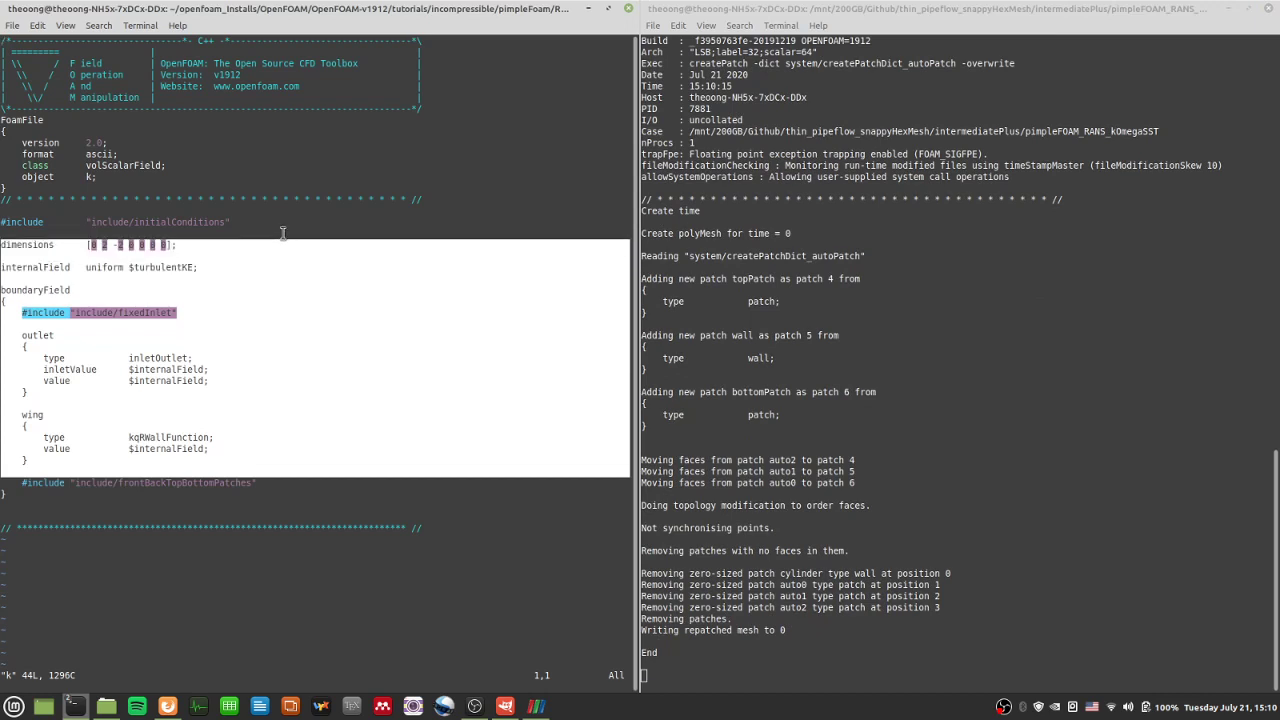
pyautogui.click(337, 317)
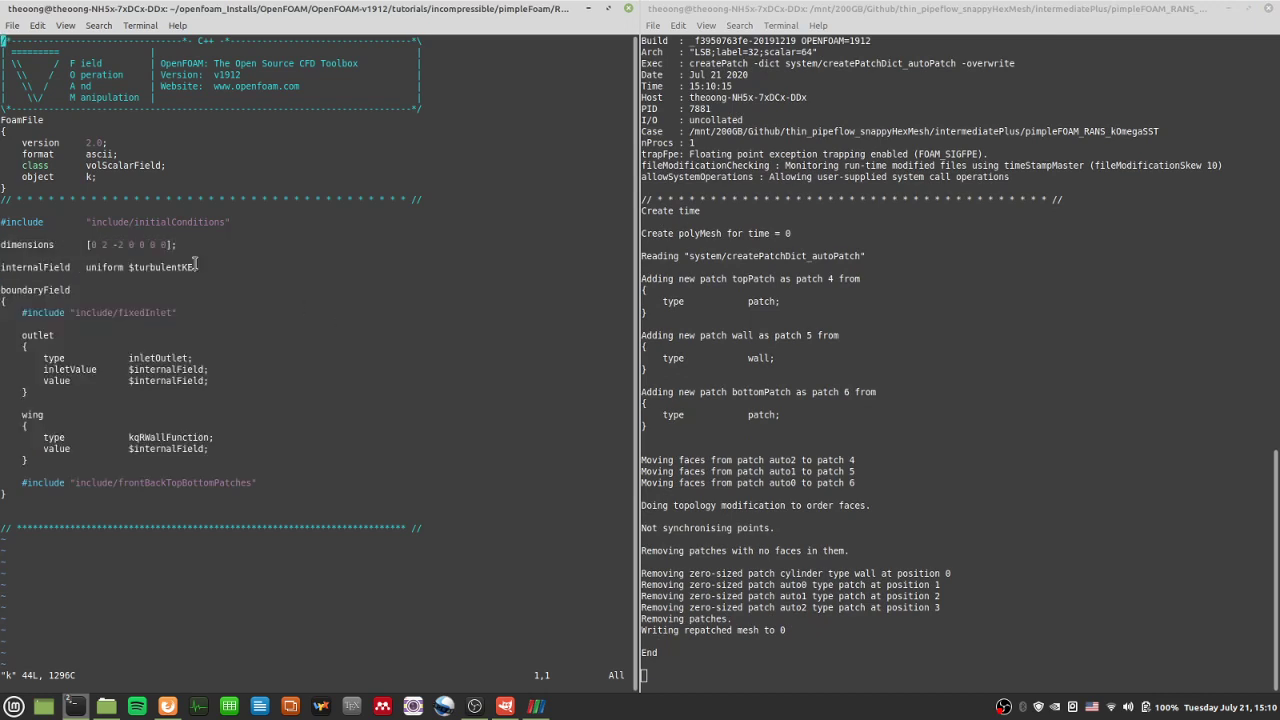
pyautogui.tripleClick(214, 224)
pyautogui.click(55, 236)
pyautogui.write(':q')
pyautogui.press('Return')
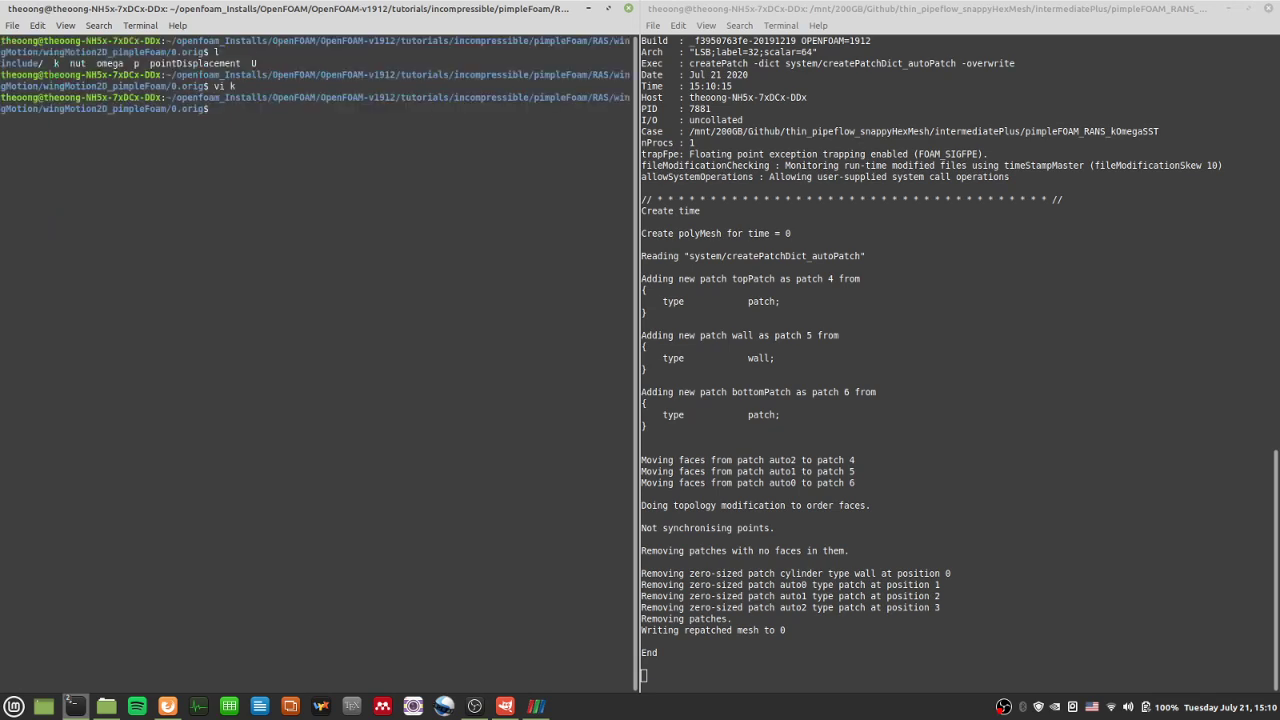
# - Enter the tutorial's include folder, list its files, and examine the inlet condition in fixedInlet using vi before quitting it
pyautogui.write('cd include/')
pyautogui.press('Return')
pyautogui.write('l')
pyautogui.press('Return')
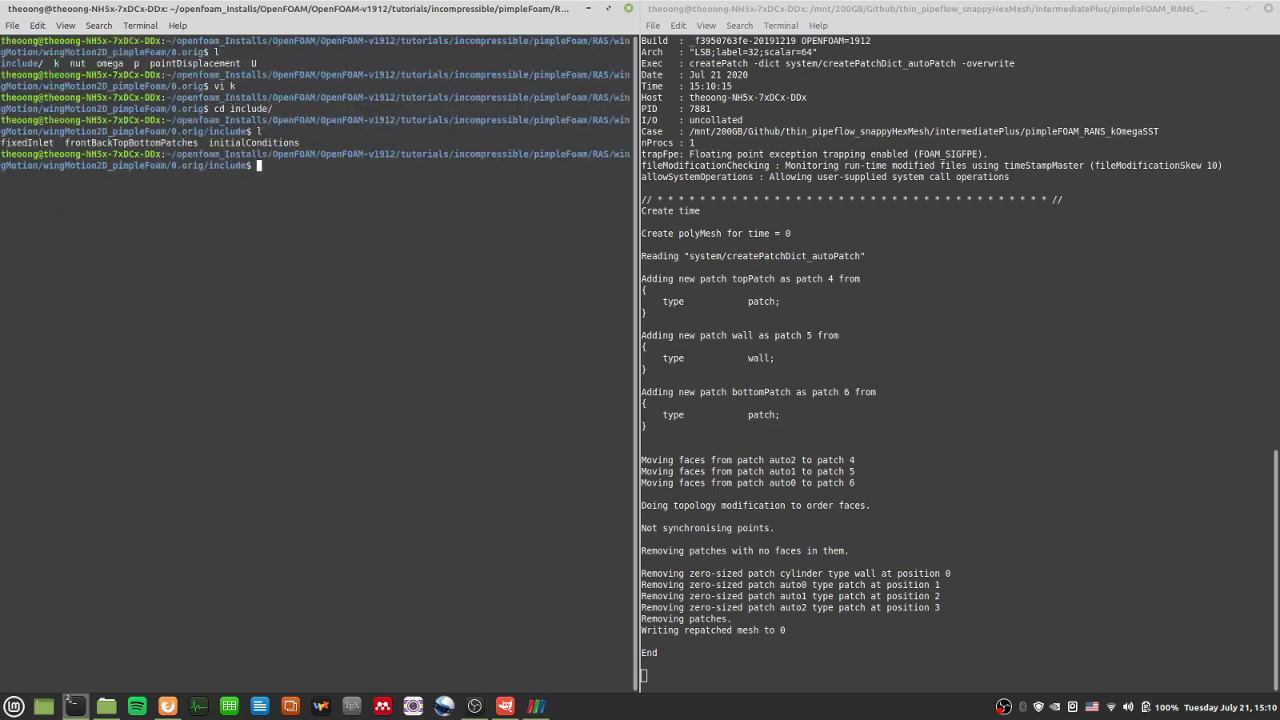
pyautogui.write('vi fixedInlet')
pyautogui.press('Return')
pyautogui.moveTo(34, 186); pyautogui.dragTo(40, 106)
pyautogui.click(162, 332)
pyautogui.write(':q')
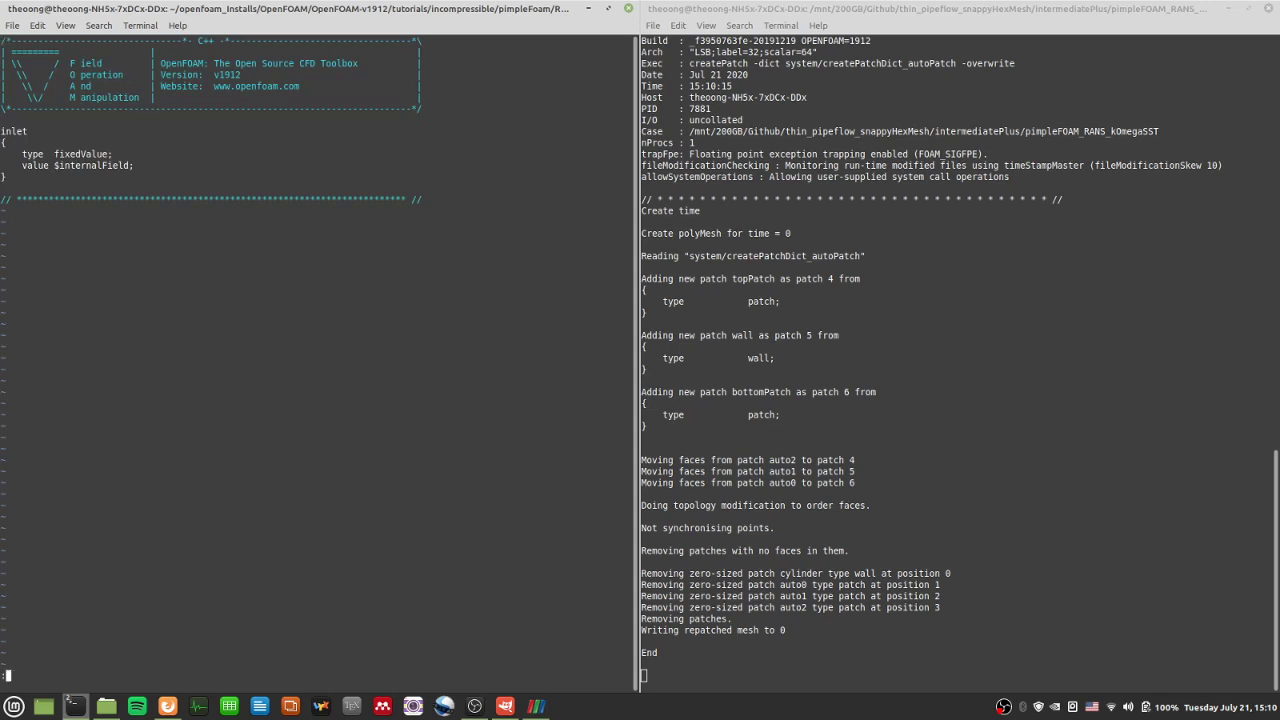
pyautogui.press('Return')
# - Return to the tutorial's 0.orig folder and list its field files
pyautogui.write('cd ..')
pyautogui.press('Return')
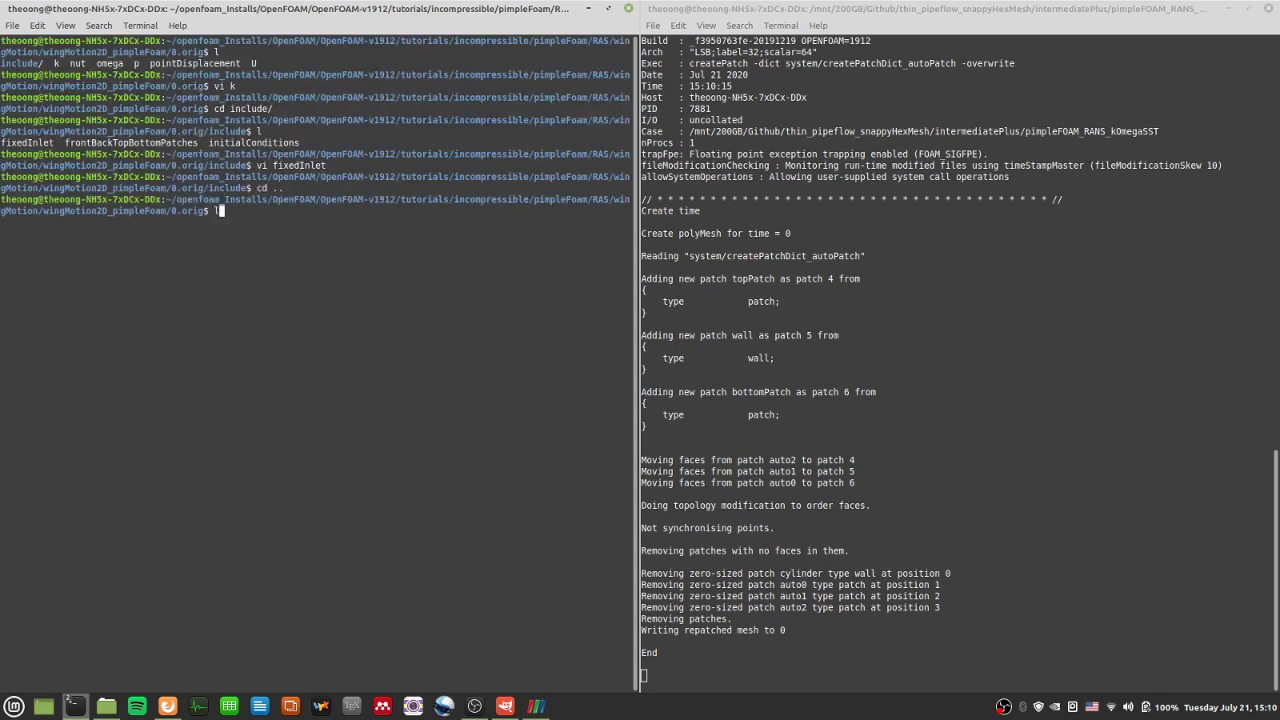
pyautogui.write('l')
pyautogui.press('Return')
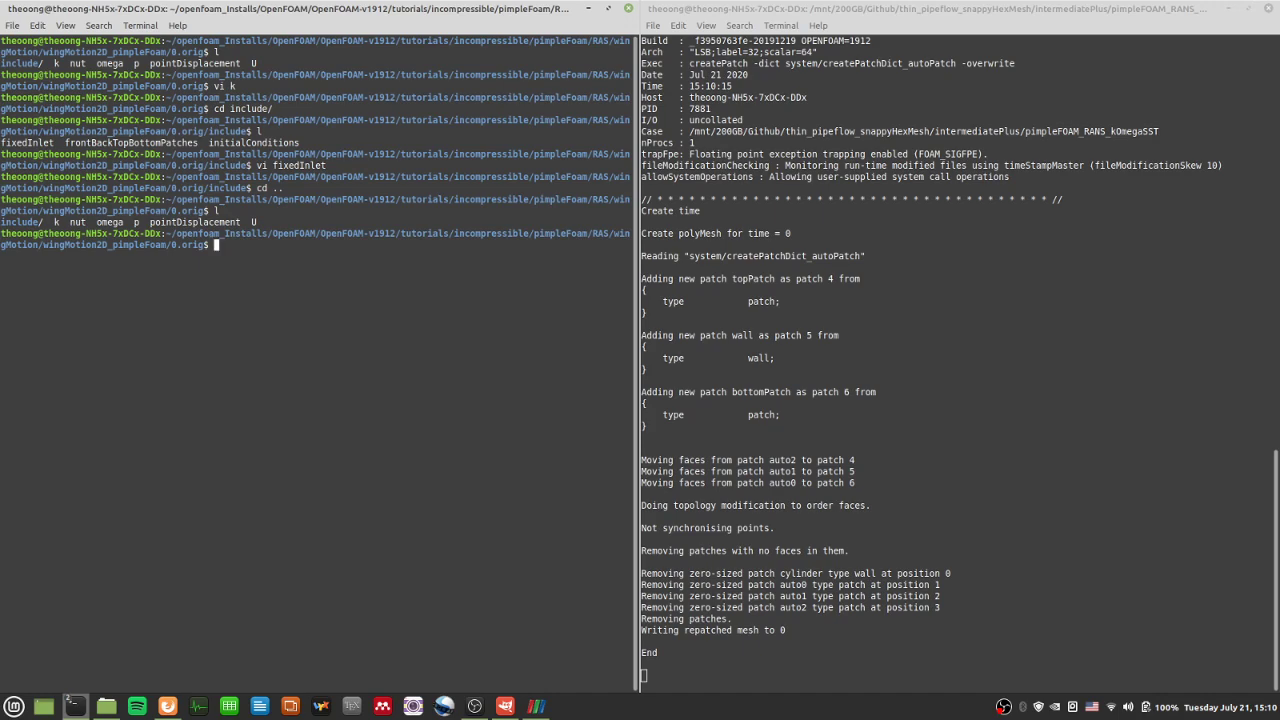
# - In the kOmegaSST case terminal, list the case contents, enter the 0 folder and list its field files on a cleared terminal
pyautogui.click(833, 359)
pyautogui.press('Return')
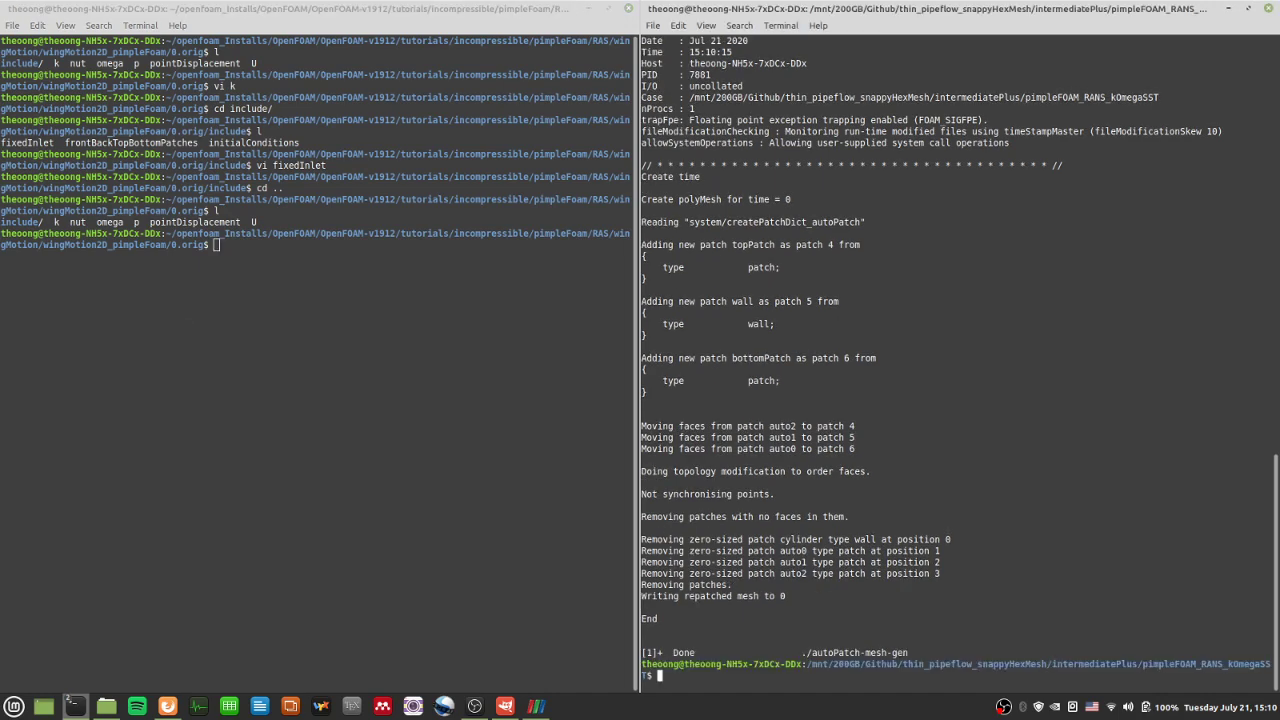
pyautogui.write('l')
pyautogui.press('Return')
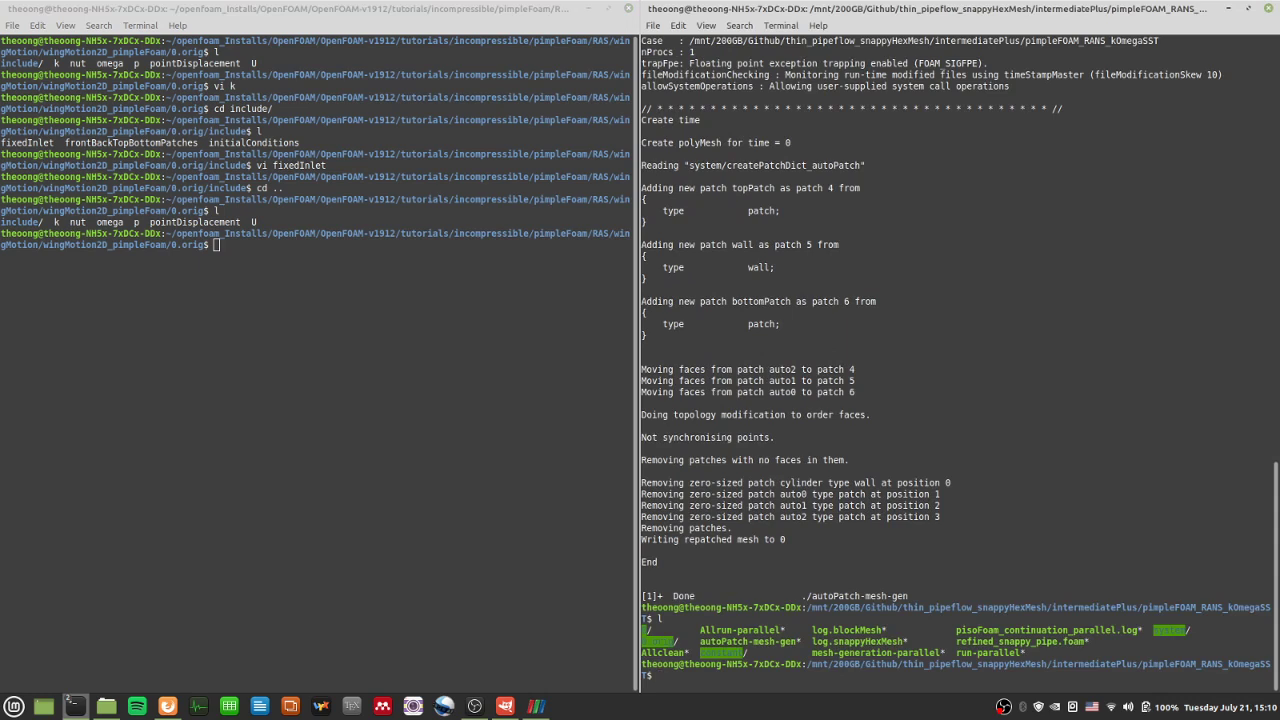
pyautogui.write('cd 0')
pyautogui.press('Return')
pyautogui.hotkey('ctrl', 'l')
pyautogui.write('l')
pyautogui.press('Return')
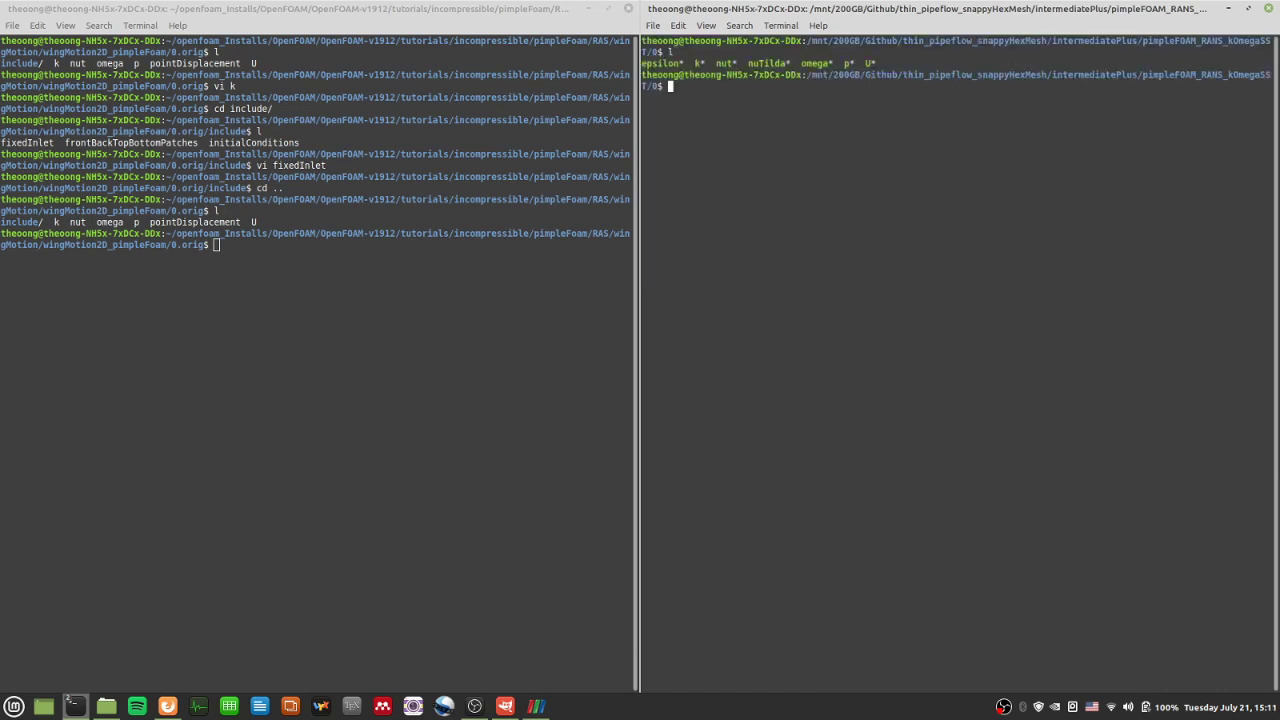
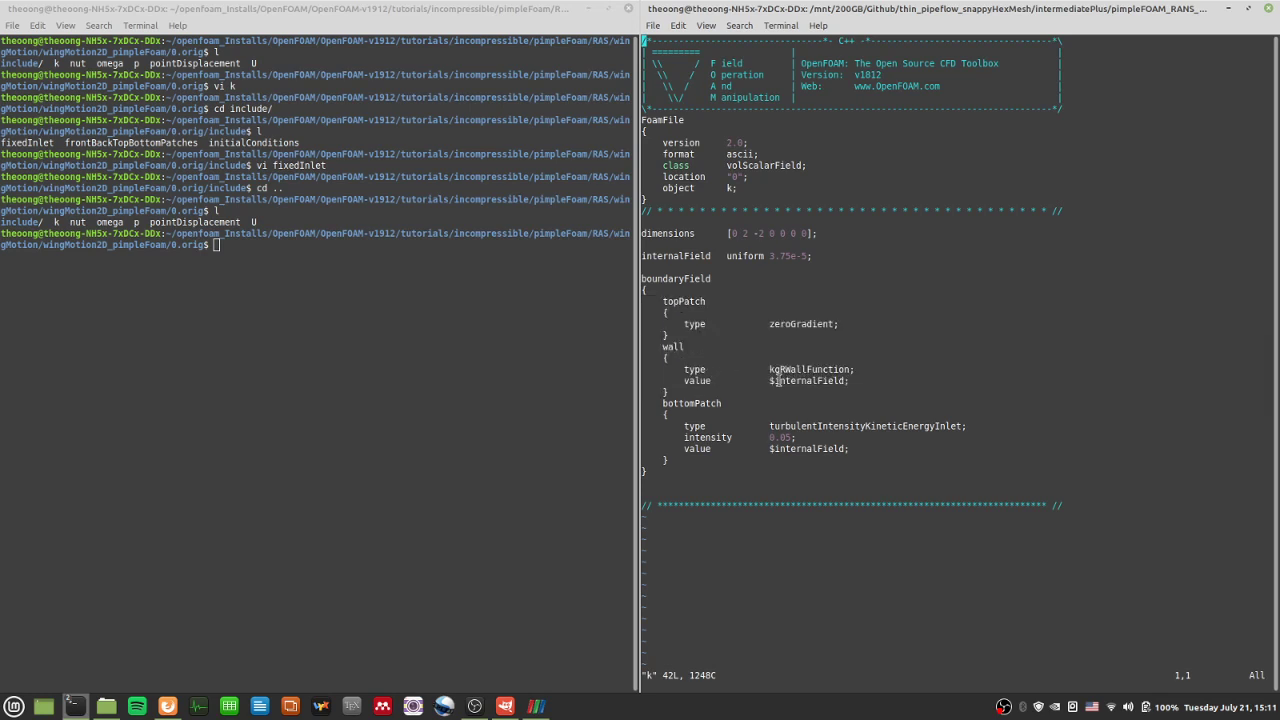
# - Examine the wall value, internalField and bottomPatch entries in the kOmegaSST case's k file
pyautogui.moveTo(700, 378); pyautogui.dragTo(843, 391)
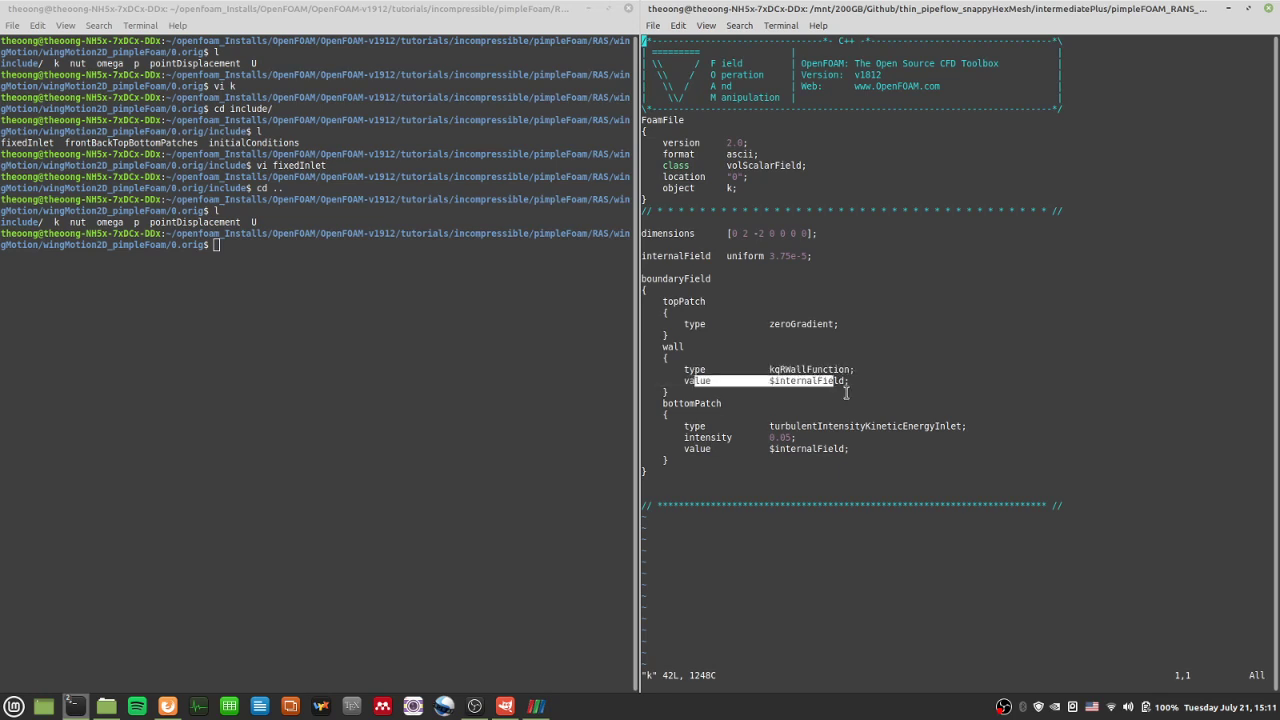
pyautogui.click(843, 391)
pyautogui.moveTo(768, 256); pyautogui.dragTo(812, 257)
pyautogui.click(818, 378)
pyautogui.moveTo(802, 462); pyautogui.dragTo(638, 407)
pyautogui.click(750, 507)
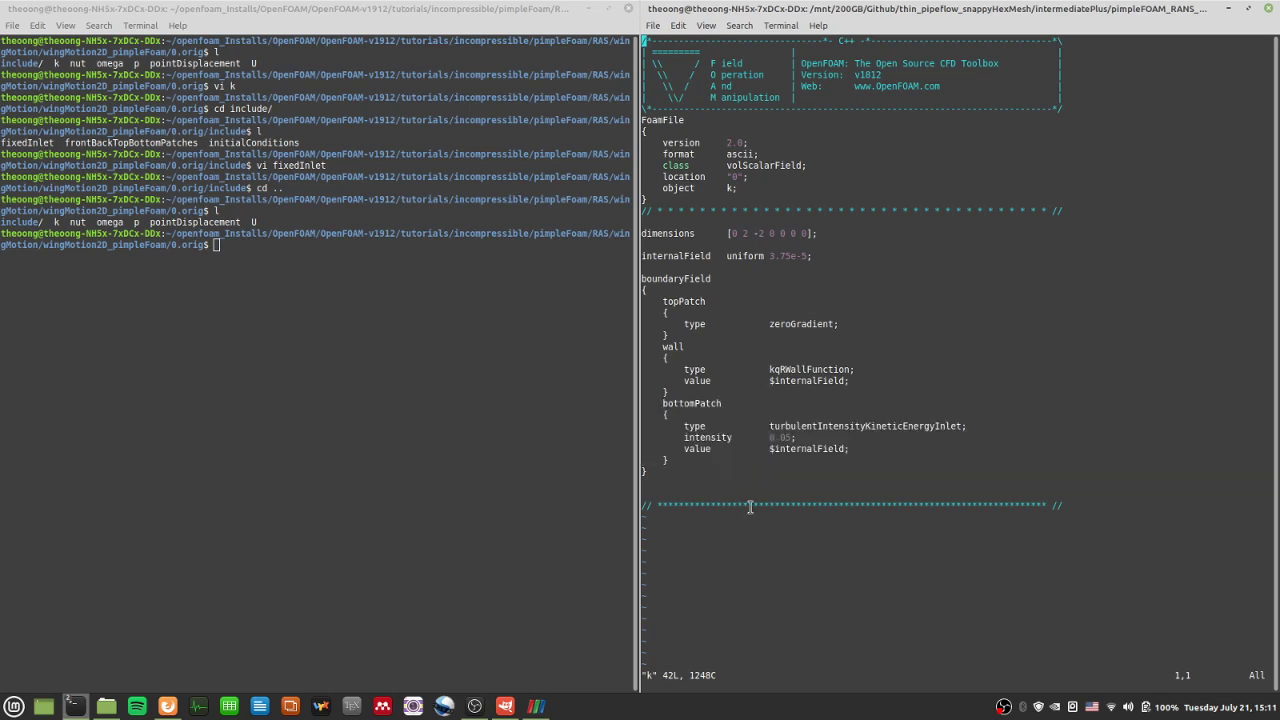
# - In the tutorials terminal, list 0.orig, go up to the wingMotion2D_pimpleFoam directory and list its contents
pyautogui.click(408, 362)
pyautogui.write('l')
pyautogui.press('Return')
pyautogui.write('cd ..')
pyautogui.press('Return')
pyautogui.write('l')
pyautogui.press('Return')
pyautogui.write('cd ..')
pyautogui.press('BackSpace')
pyautogui.press('BackSpace')
pyautogui.press('BackSpace')
pyautogui.press('BackSpace')
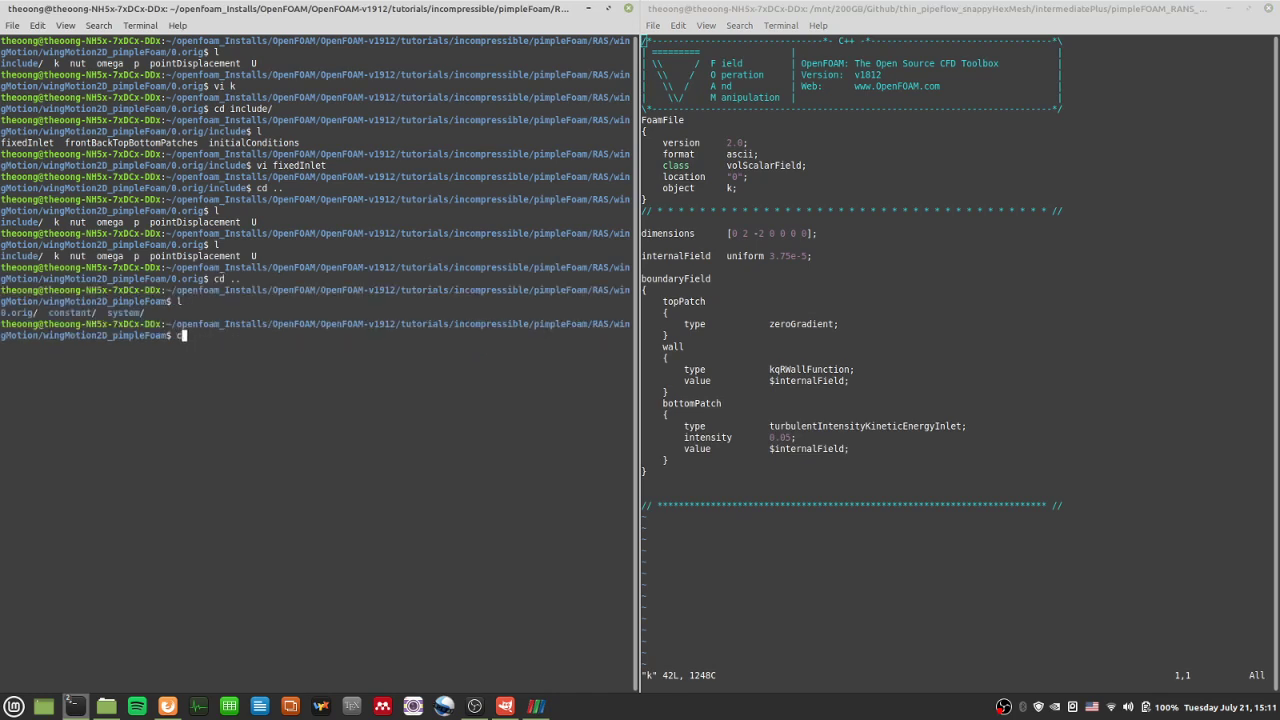
# - Display the completions for pimpleFoam -li and examine the options for listing scalar and vector boundary conditions
pyautogui.write('pimpleFoam -listBound')
pyautogui.press('BackSpace')
pyautogui.press('BackSpace')
pyautogui.press('BackSpace')
pyautogui.press('BackSpace')
pyautogui.press('BackSpace')
pyautogui.write('B')
pyautogui.press('BackSpace')
pyautogui.press('BackSpace')
pyautogui.press('BackSpace')
pyautogui.press('Tab')
pyautogui.press('Tab')
pyautogui.press('Tab')
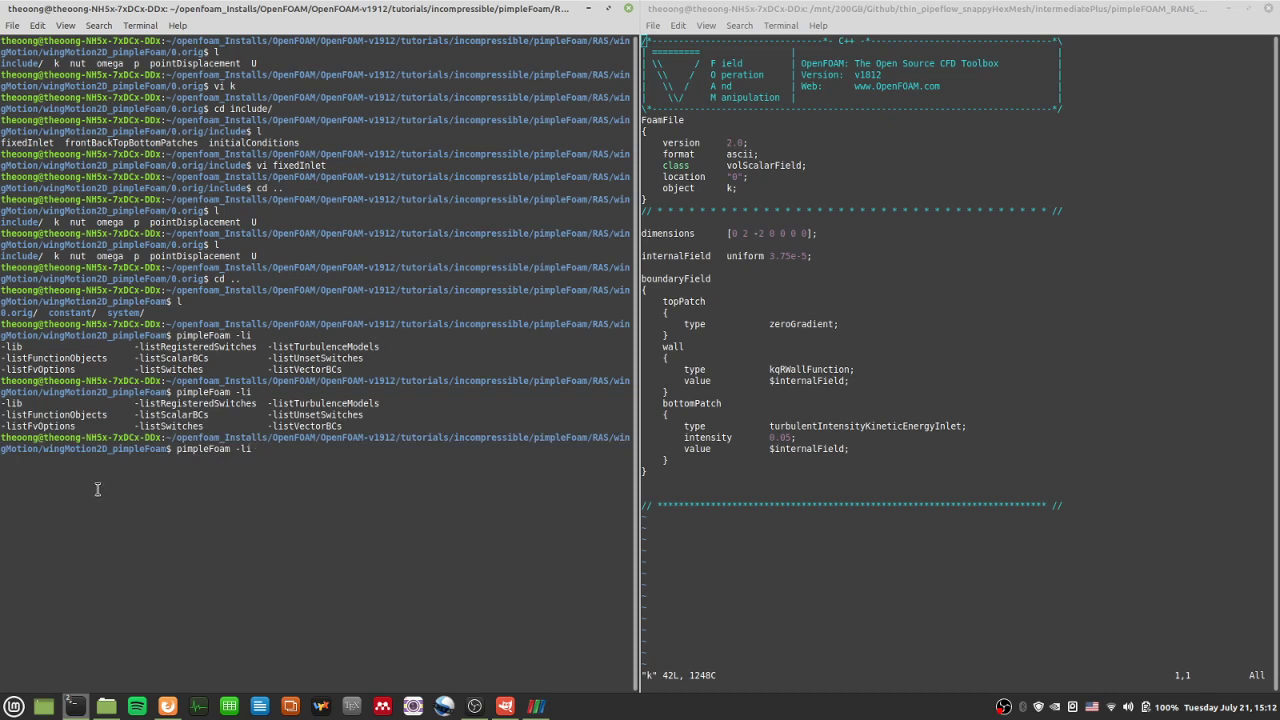
pyautogui.moveTo(145, 418); pyautogui.dragTo(342, 427)
pyautogui.click(347, 444)
# - Quit the k file in the kOmegaSST case terminal
pyautogui.click(886, 411)
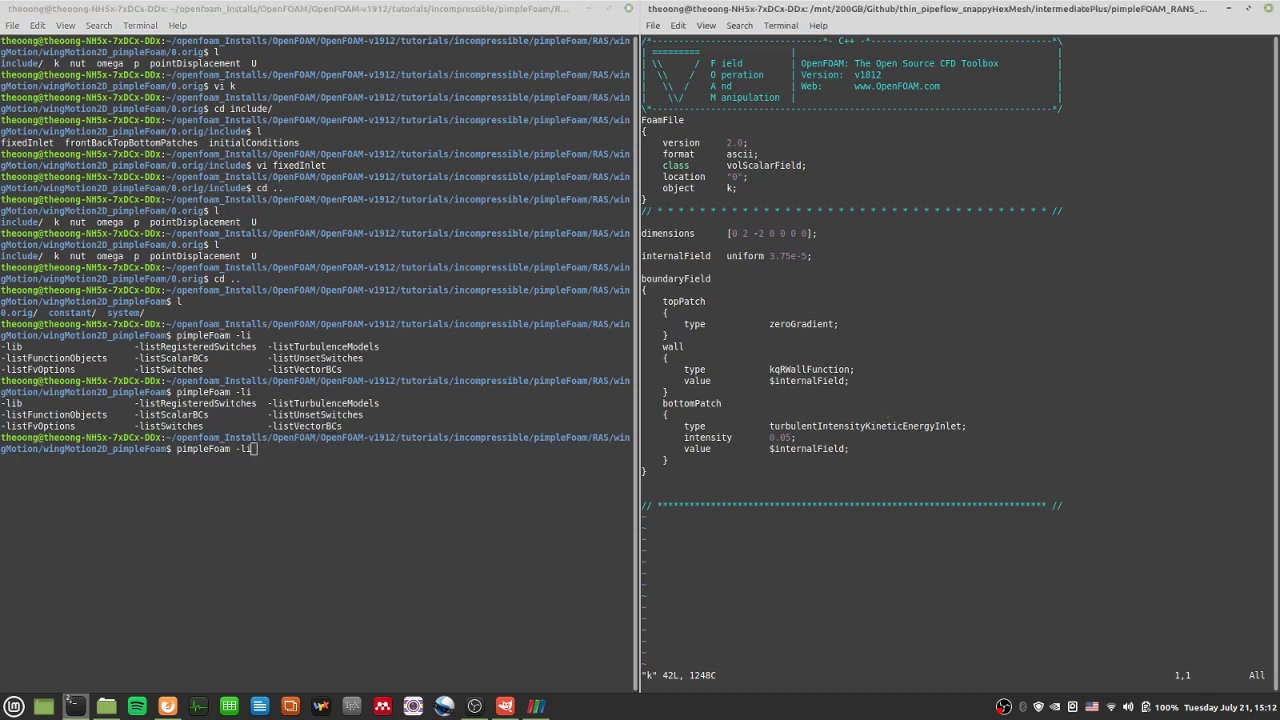
pyautogui.write(':q')
pyautogui.press('Return')
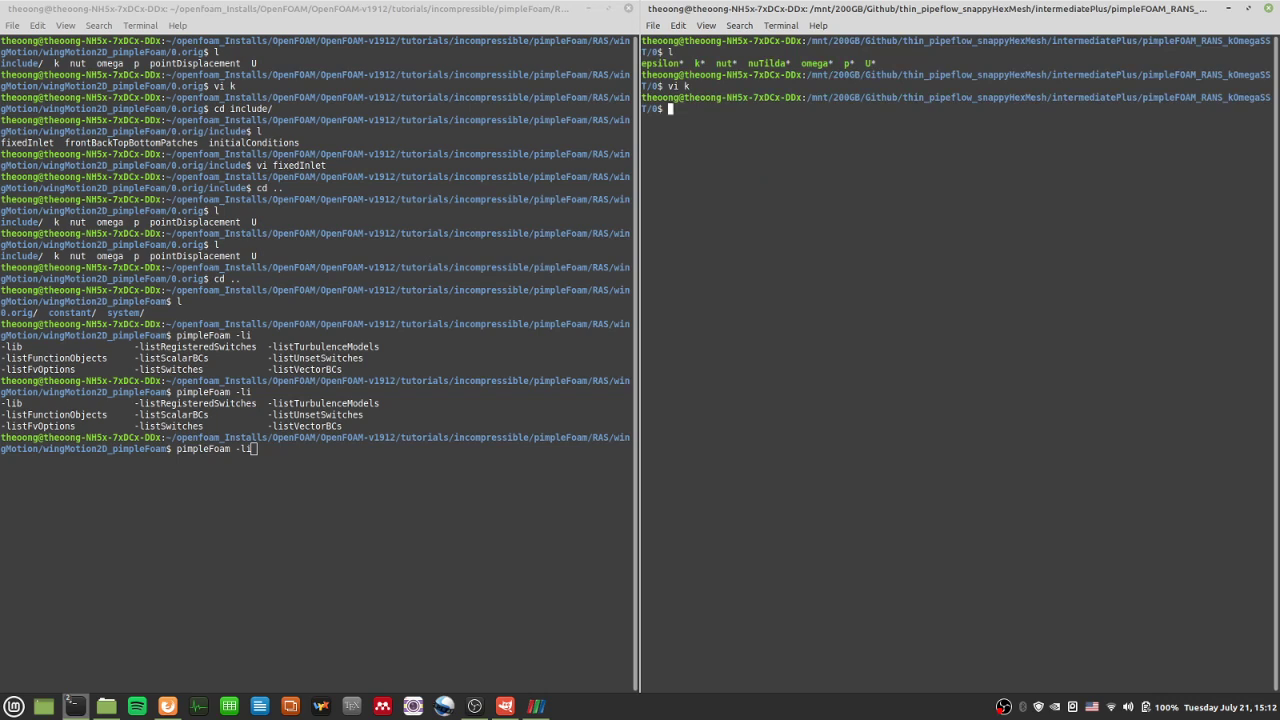
# - Run pimpleFoam -listScalarBCs in the tutorials terminal to list the available scalar boundary conditions
pyautogui.click(391, 506)
pyautogui.write('stSc')
pyautogui.press('Tab')
pyautogui.press('Return')
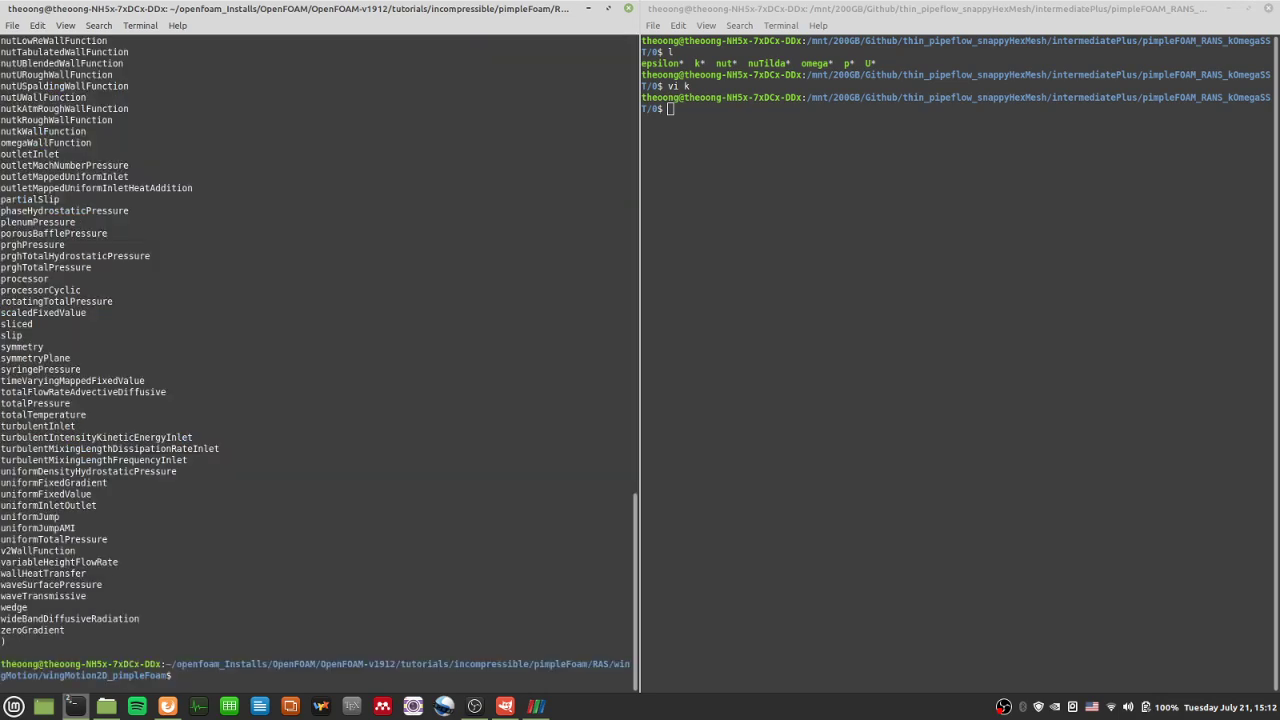
# - Reopen the kOmegaSST case's k file in vi and locate its turbulentIntensityKineticEnergyInlet type in the scalar boundary condition list
pyautogui.click(911, 197)
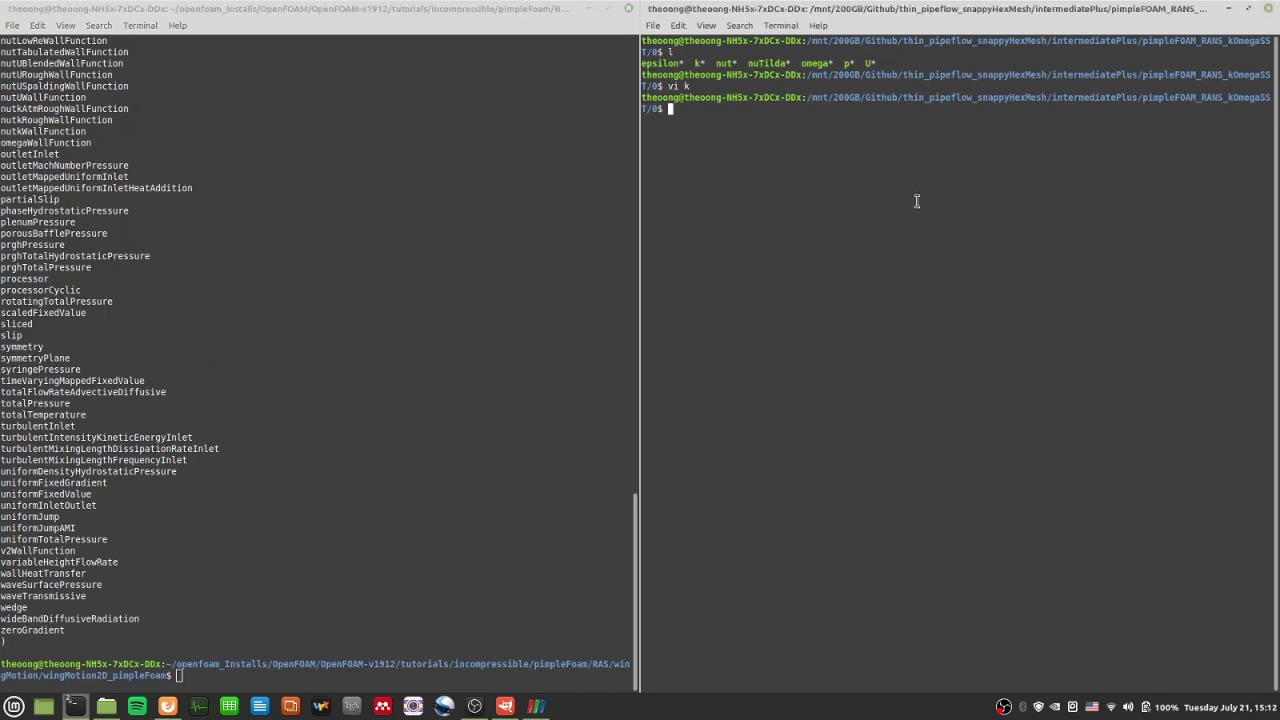
pyautogui.press('Up')
pyautogui.press('Return')
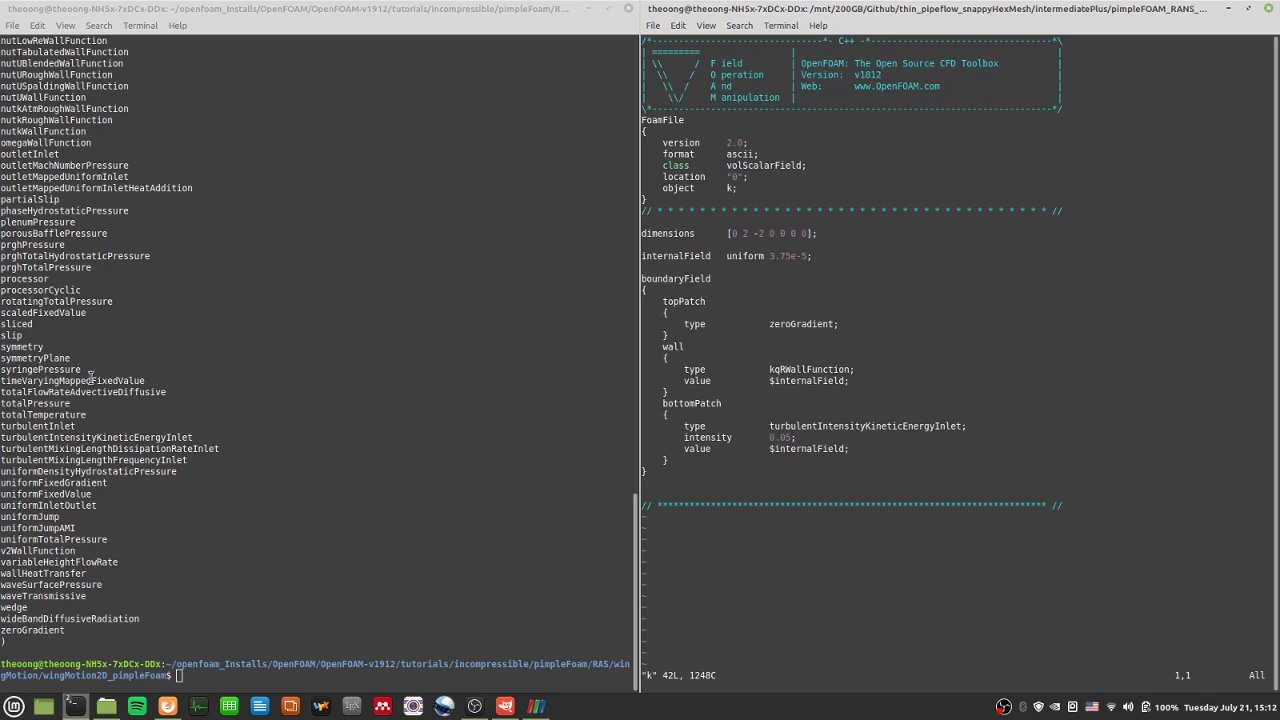
pyautogui.click(192, 437)
pyautogui.doubleClick(192, 437)
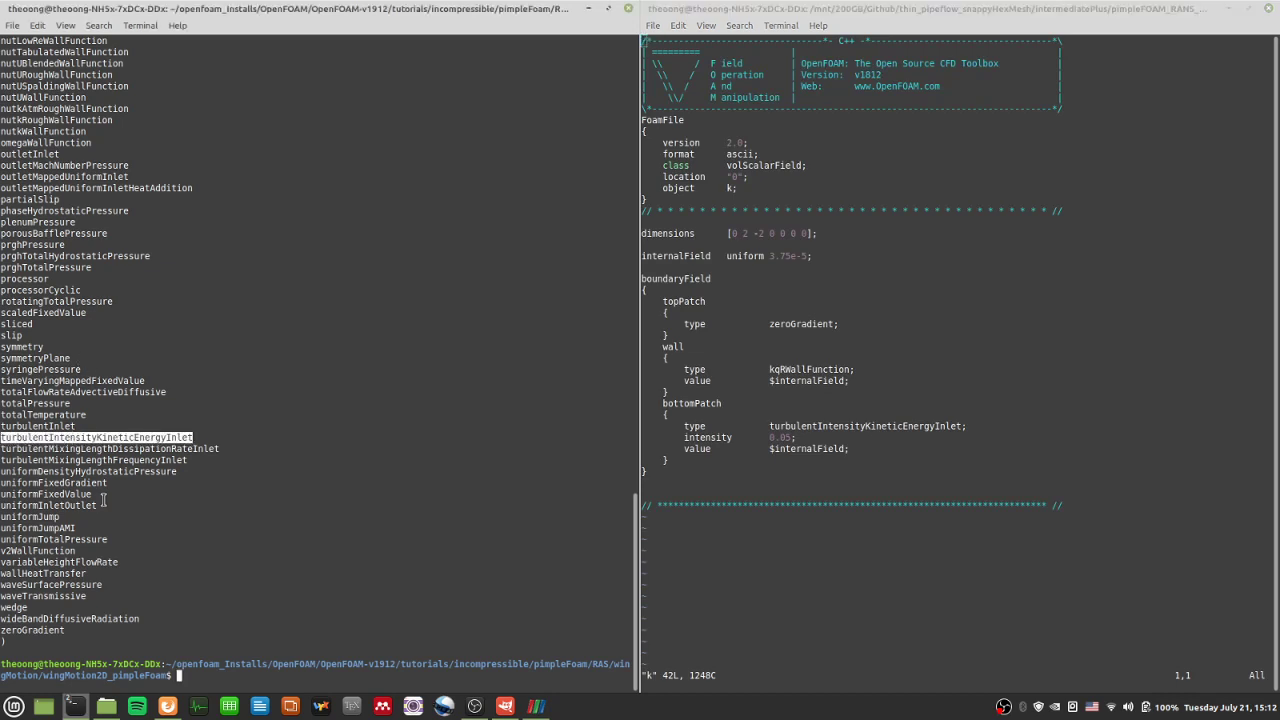
# - Locate turbulentMixingLengthDissipationRateInlet in the scalar boundary condition list, and quit the k file
pyautogui.moveTo(215, 448); pyautogui.dragTo(2, 449)
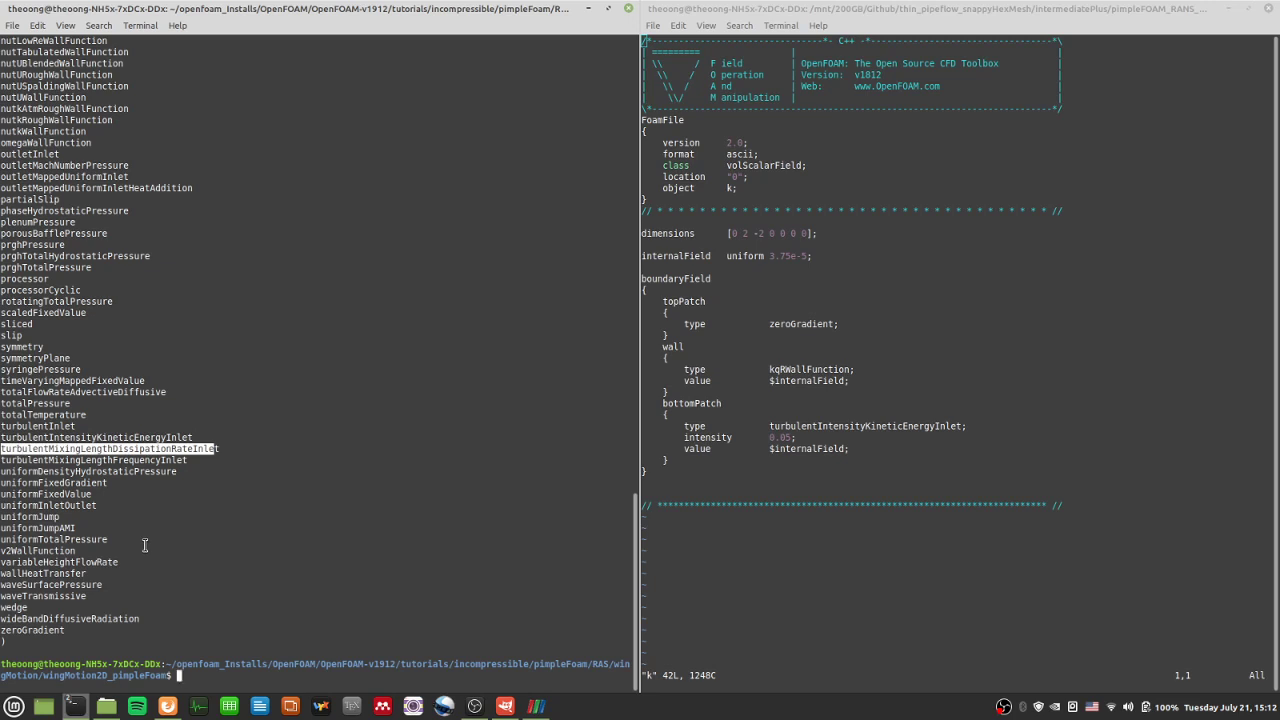
pyautogui.click(208, 452)
pyautogui.tripleClick(208, 452)
pyautogui.doubleClick(83, 452)
pyautogui.click(996, 459)
pyautogui.write(':q')
pyautogui.press('Return')
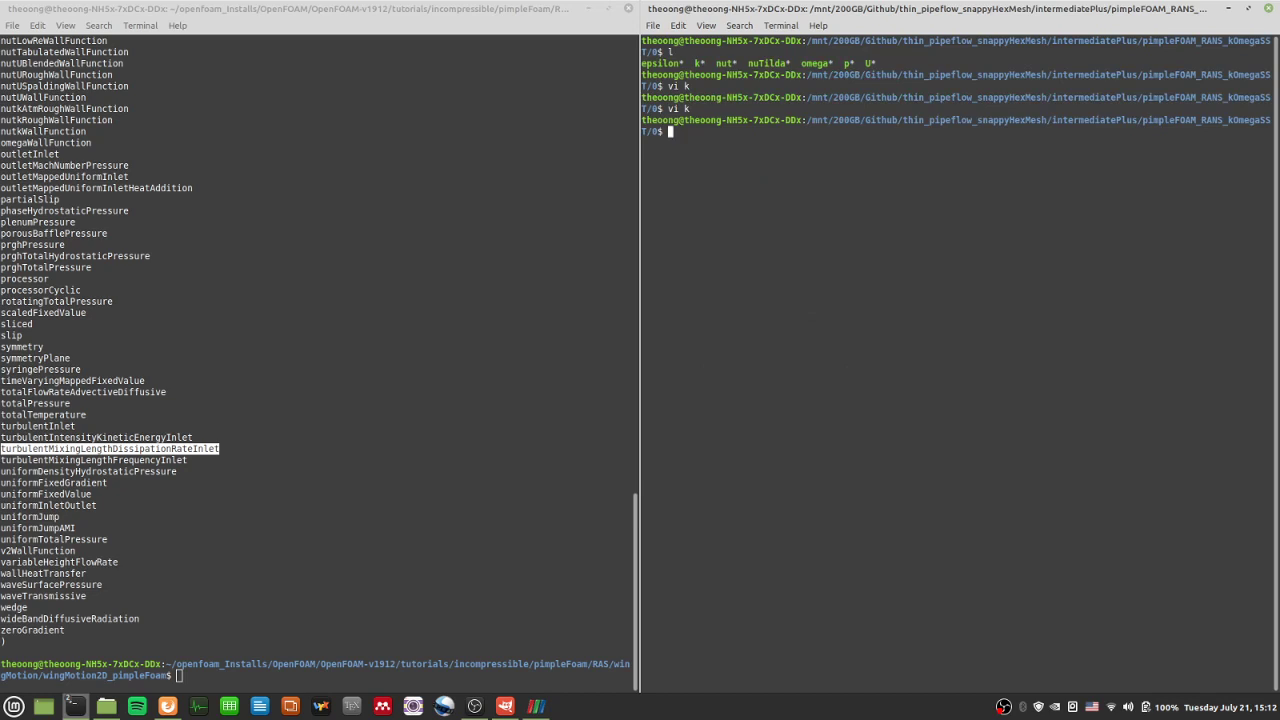
# - List the 0 folder, open epsilon in vi, examine its bottomPatch inlet type and quit
pyautogui.write('l')
pyautogui.press('Return')
pyautogui.write('vi epsilon')
pyautogui.press('Return')
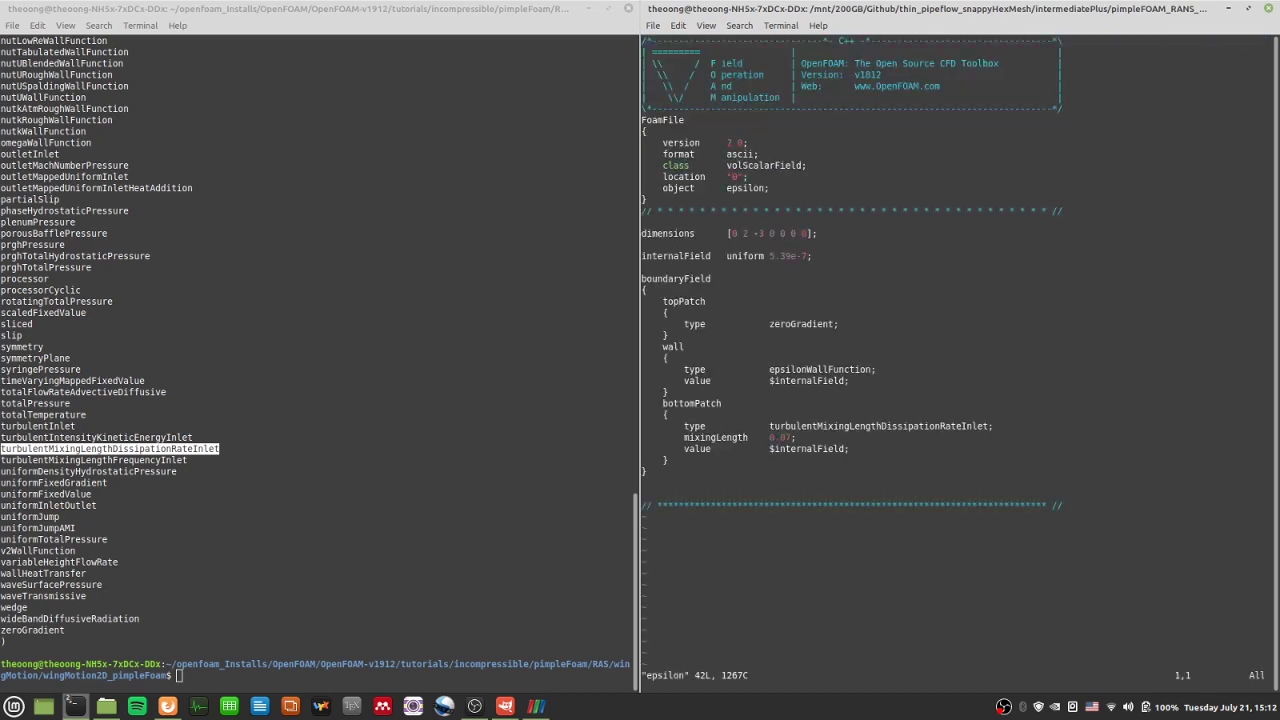
pyautogui.moveTo(876, 425); pyautogui.dragTo(641, 425)
pyautogui.click(1004, 421)
pyautogui.tripleClick(1004, 421)
pyautogui.click(1003, 446)
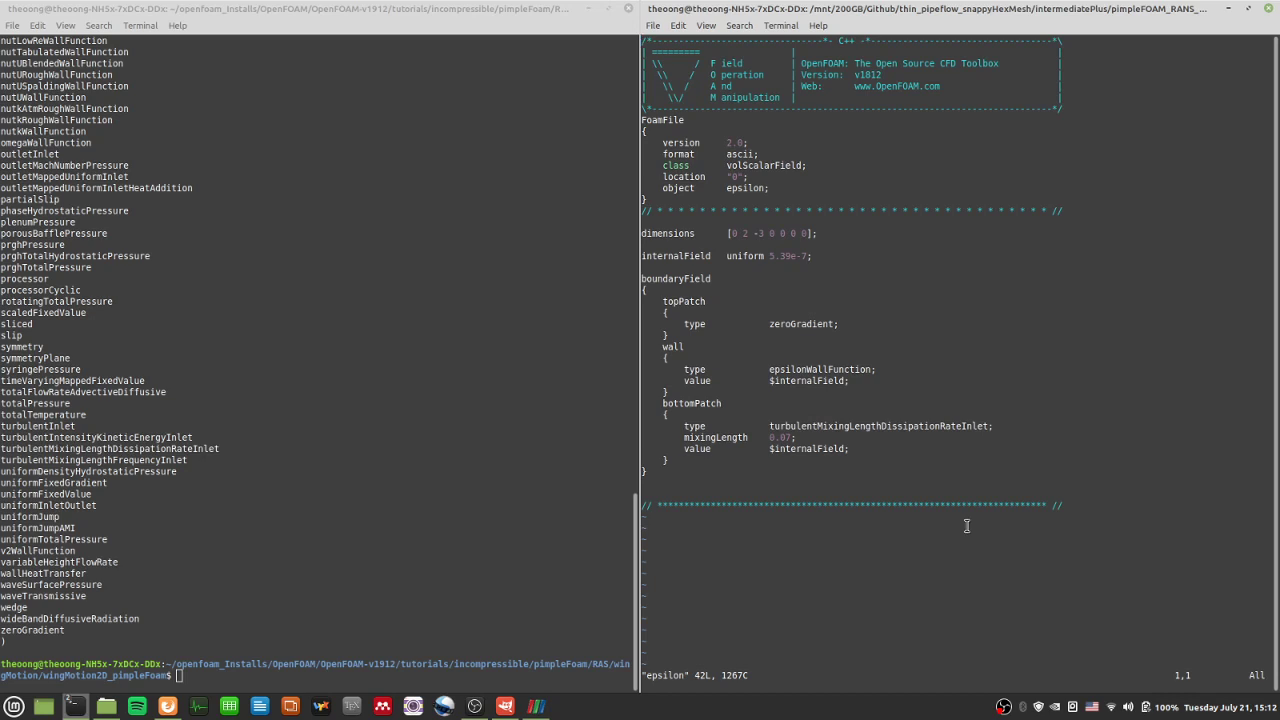
pyautogui.write(':q')
pyautogui.press('Return')
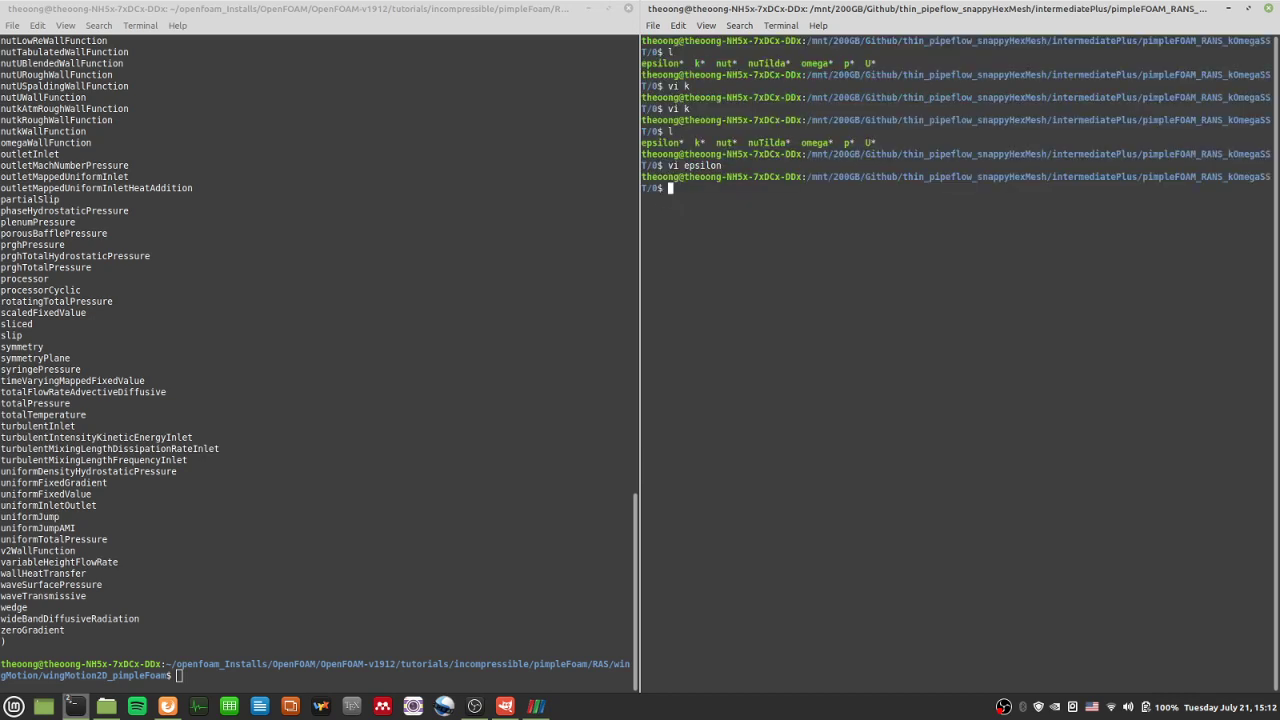
# - Open omega in vi, compare its boundary types with turbulentMixingLengthFrequencyInlet in the scalar boundary condition list, and quit
pyautogui.write('l')
pyautogui.press('Return')
pyautogui.write('vi omega')
pyautogui.press('Return')
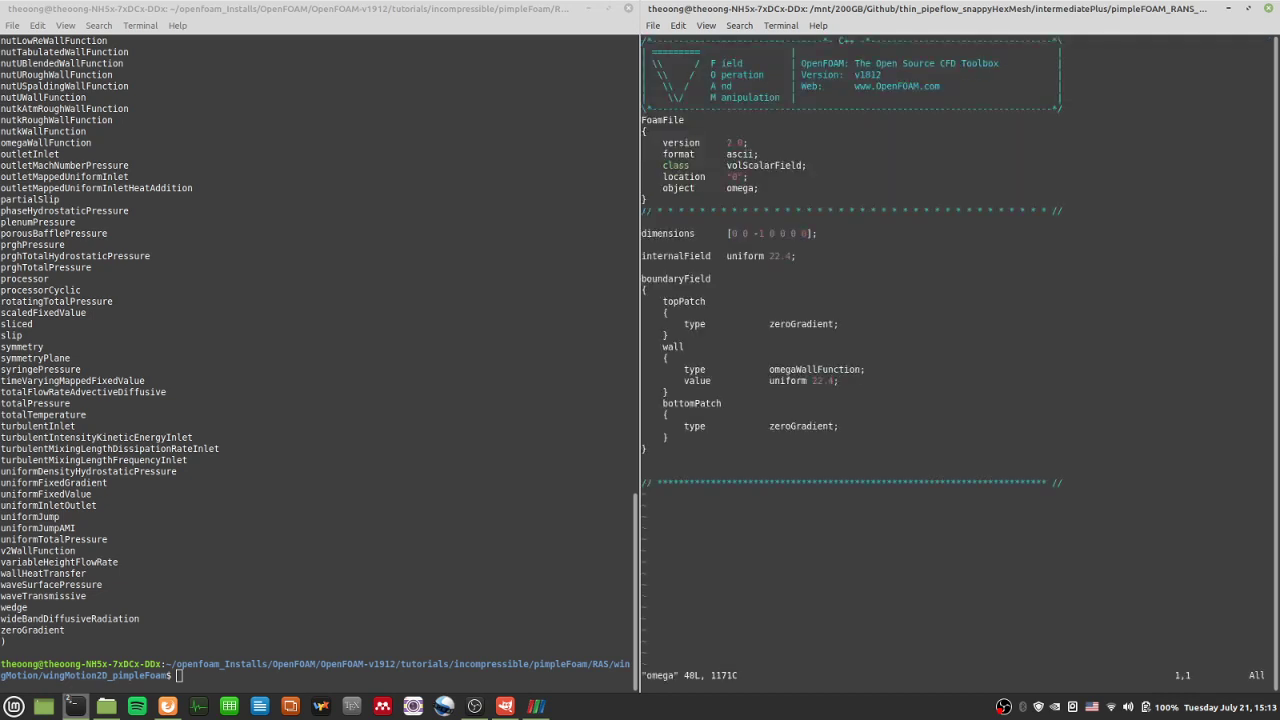
pyautogui.moveTo(742, 322); pyautogui.dragTo(827, 481)
pyautogui.click(827, 481)
pyautogui.tripleClick(188, 460)
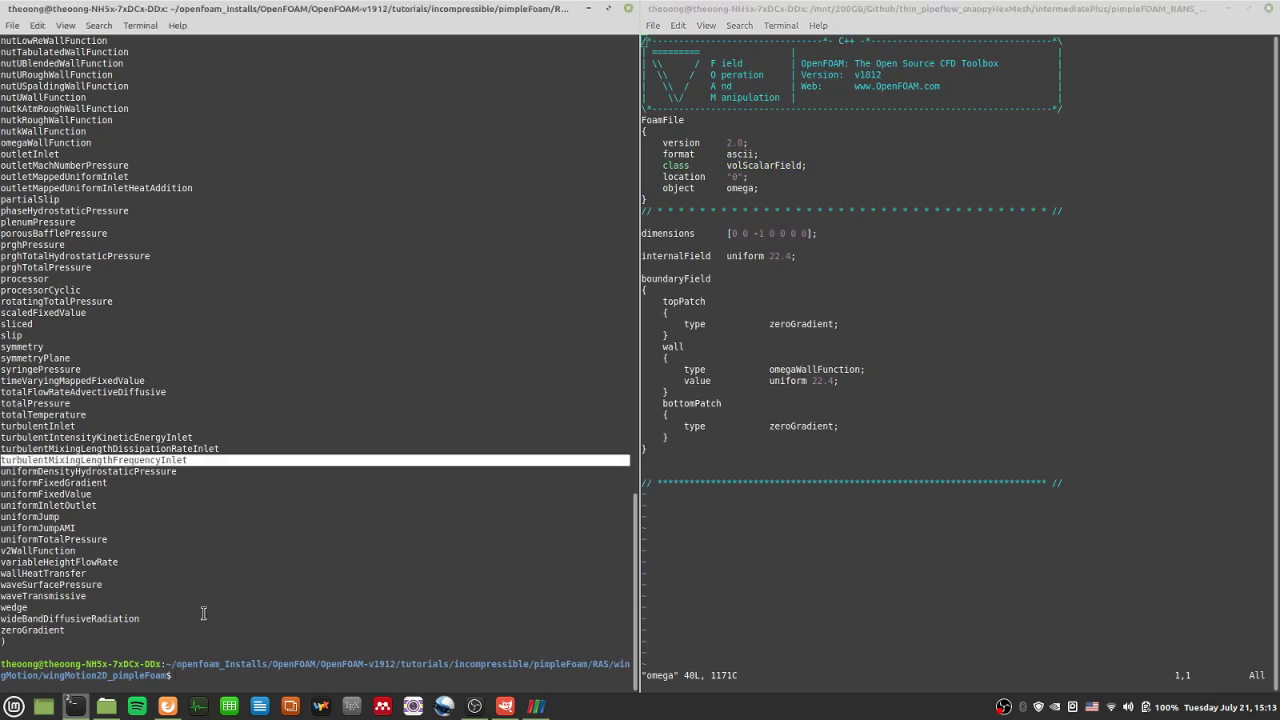
pyautogui.click(1014, 505)
pyautogui.write(':q')
pyautogui.press('Return')
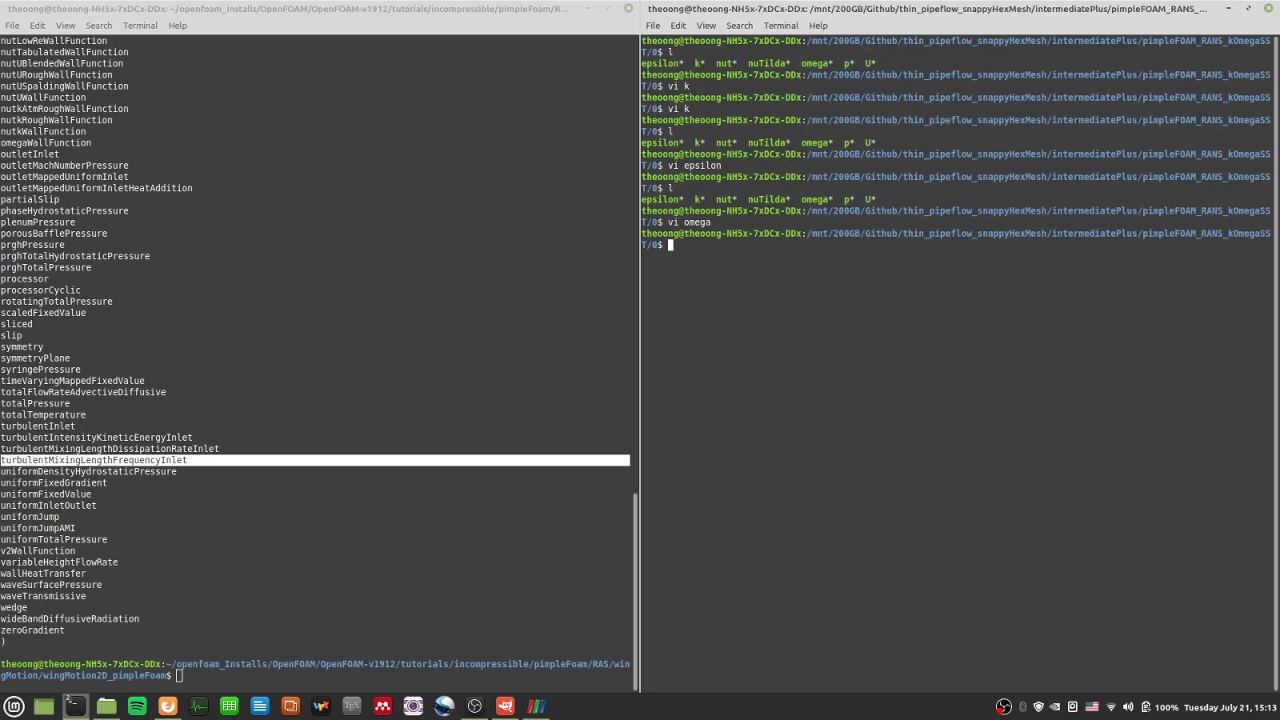
# - Reopen the omega file in vi and locate turbulentMixingLengthFrequencyInlet in the scalar boundary condition list
pyautogui.press('Up')
pyautogui.press('Return')
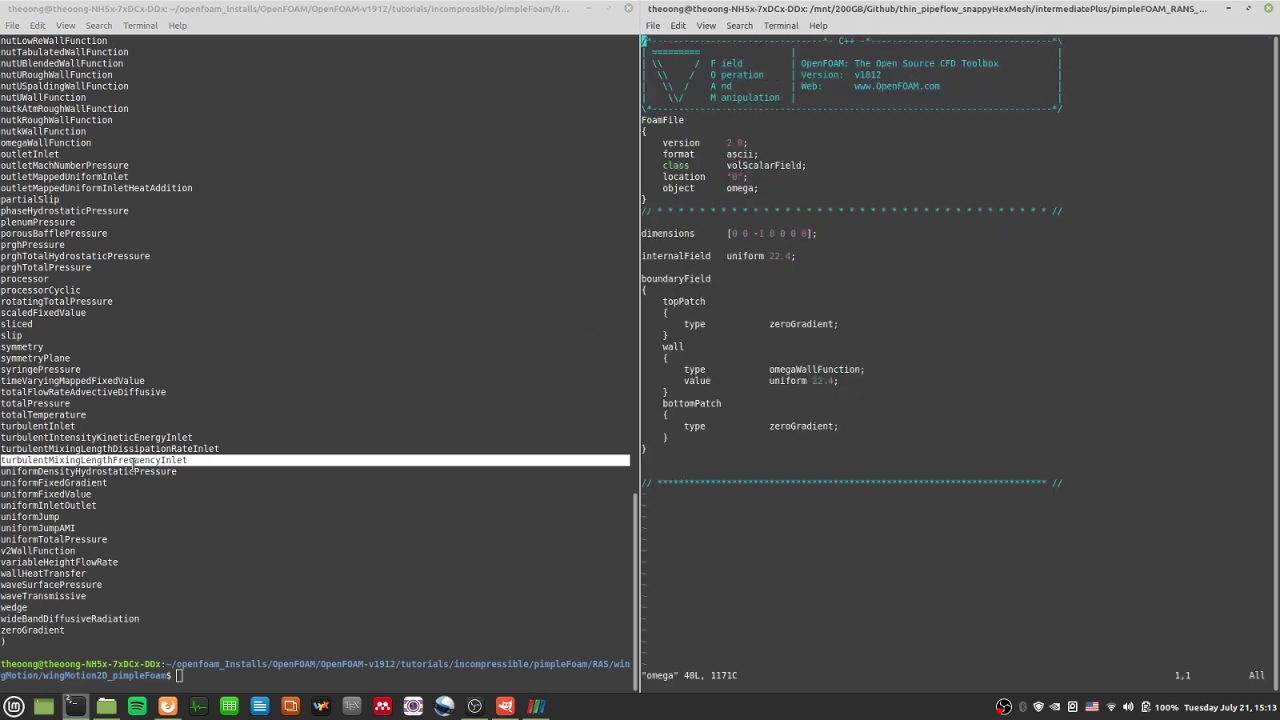
pyautogui.click(158, 465)
pyautogui.moveTo(198, 460); pyautogui.dragTo(3, 460)
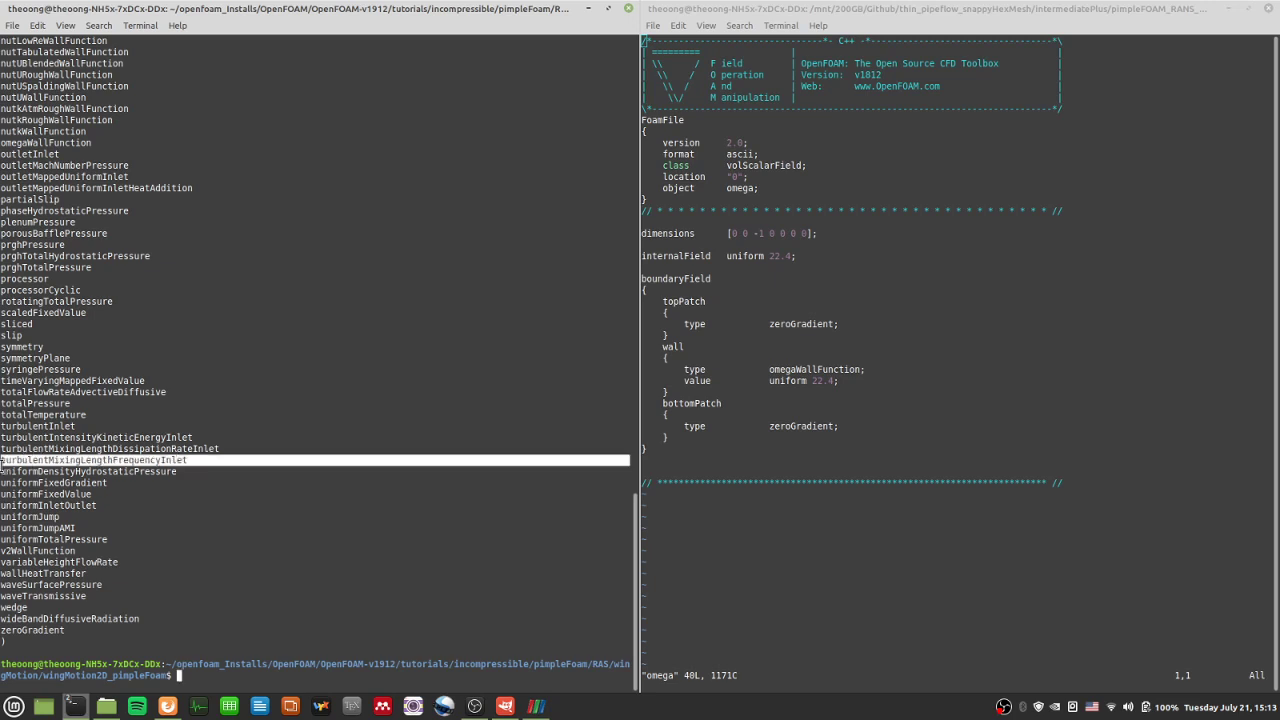
pyautogui.click(75, 460)
pyautogui.click(886, 397)
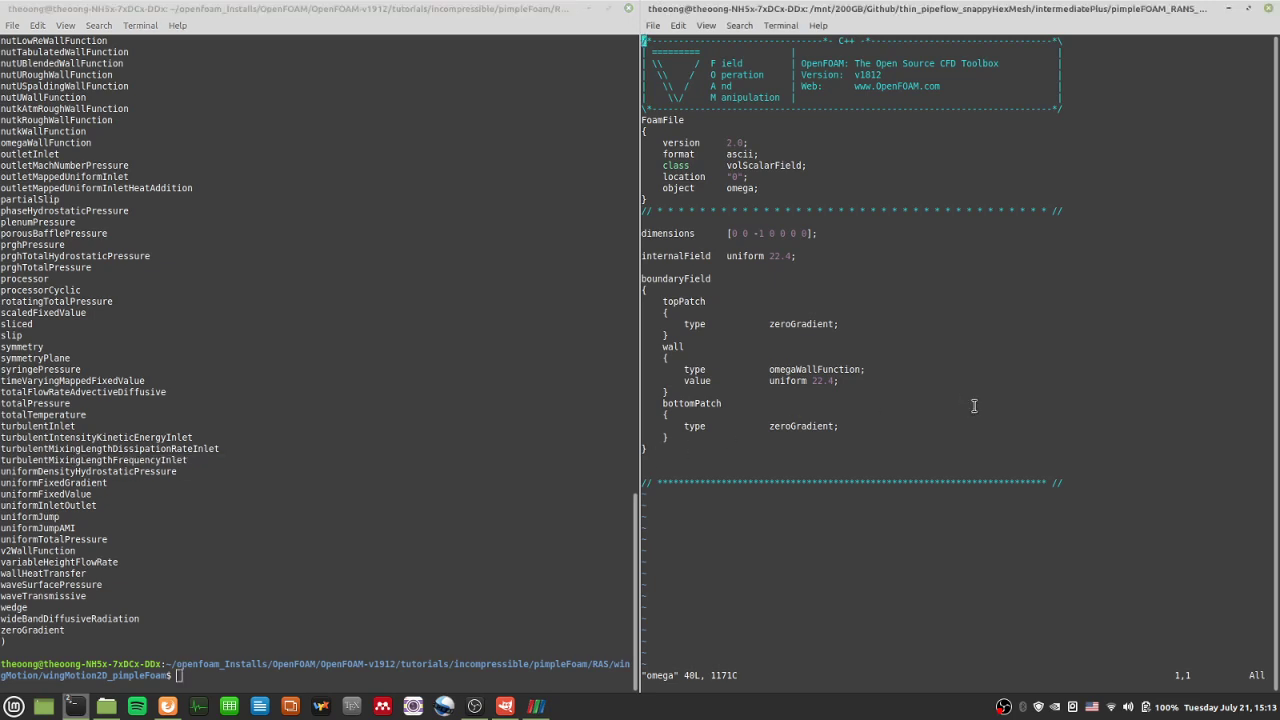
# - Delete the zeroGradient type from the bottomPatch entry in the omega file, keeping the semicolon
pyautogui.press('Down')
pyautogui.press('Down')
pyautogui.press('Down')
pyautogui.press('Down')
pyautogui.press('Down')
pyautogui.press('Down')
pyautogui.press('Down')
pyautogui.press('Down')
pyautogui.press('Down')
pyautogui.press('Down')
pyautogui.press('Down')
pyautogui.press('Down')
pyautogui.press('Down')
pyautogui.press('Down')
pyautogui.press('Down')
pyautogui.press('Down')
pyautogui.press('Down')
pyautogui.press('Down')
pyautogui.press('Down')
pyautogui.press('Down')
pyautogui.press('Right')
pyautogui.press('Right')
pyautogui.press('Right')
pyautogui.press('Right')
pyautogui.press('Right')
pyautogui.press('Right')
pyautogui.press('Right')
pyautogui.press('Right')
pyautogui.press('Right')
pyautogui.press('Right')
pyautogui.press('Right')
pyautogui.press('Right')
pyautogui.press('Right')
pyautogui.press('Right')
pyautogui.press('Right')
pyautogui.press('Right')
pyautogui.press('Right')
pyautogui.press('Right')
pyautogui.press('Right')
pyautogui.press('Right')
pyautogui.press('i')
pyautogui.press('Delete')
pyautogui.press('Delete')
pyautogui.press('Delete')
pyautogui.press('Delete')
pyautogui.press('Delete')
pyautogui.press('Delete')
pyautogui.press('Delete')
pyautogui.press('Delete')
pyautogui.press('Delete')
pyautogui.press('Delete')
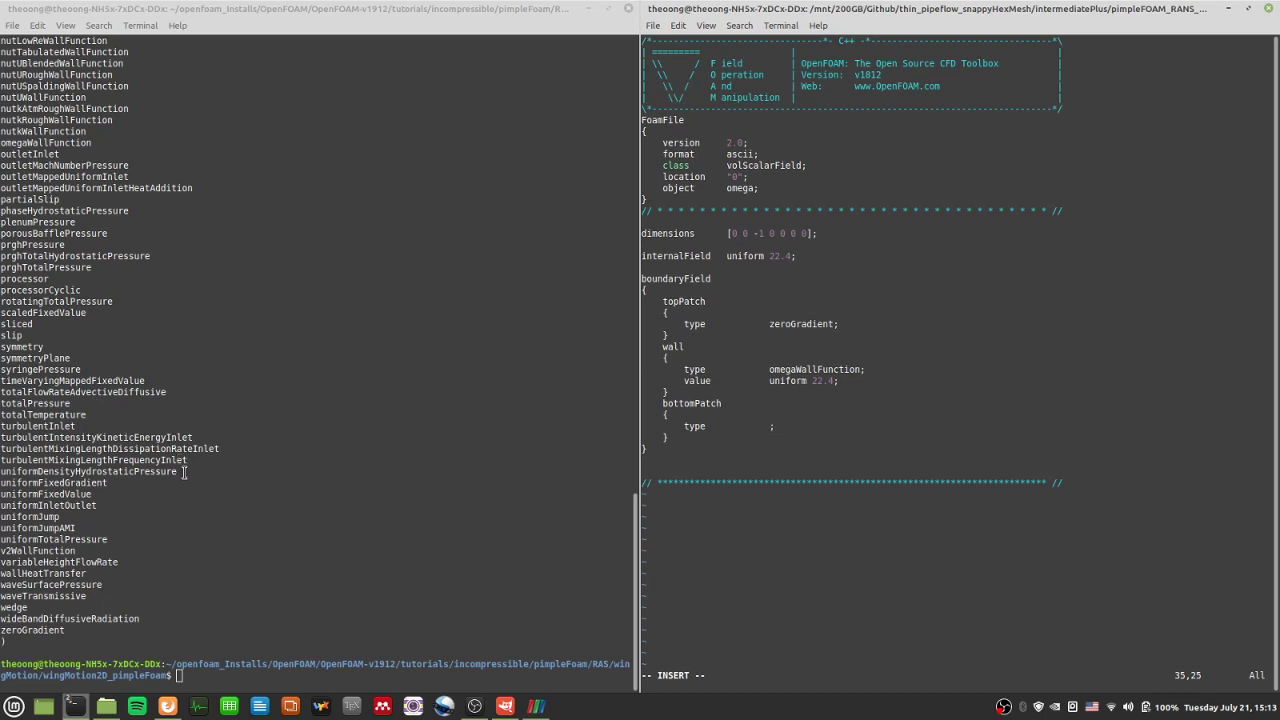
# - Copy turbulentMixingLengthFrequencyInlet from the boundary condition list and insert it as omega's bottomPatch type
pyautogui.moveTo(222, 450); pyautogui.dragTo(8, 458)
pyautogui.click(120, 462)
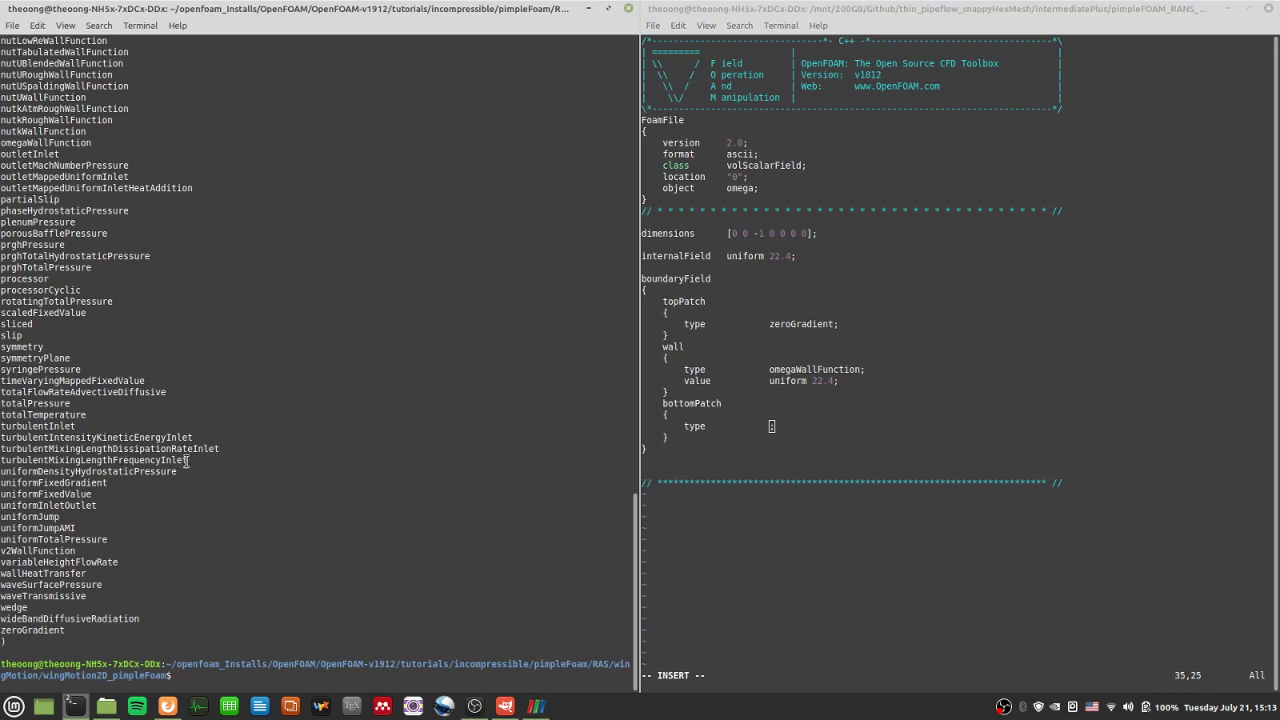
pyautogui.moveTo(188, 460); pyautogui.dragTo(3, 460)
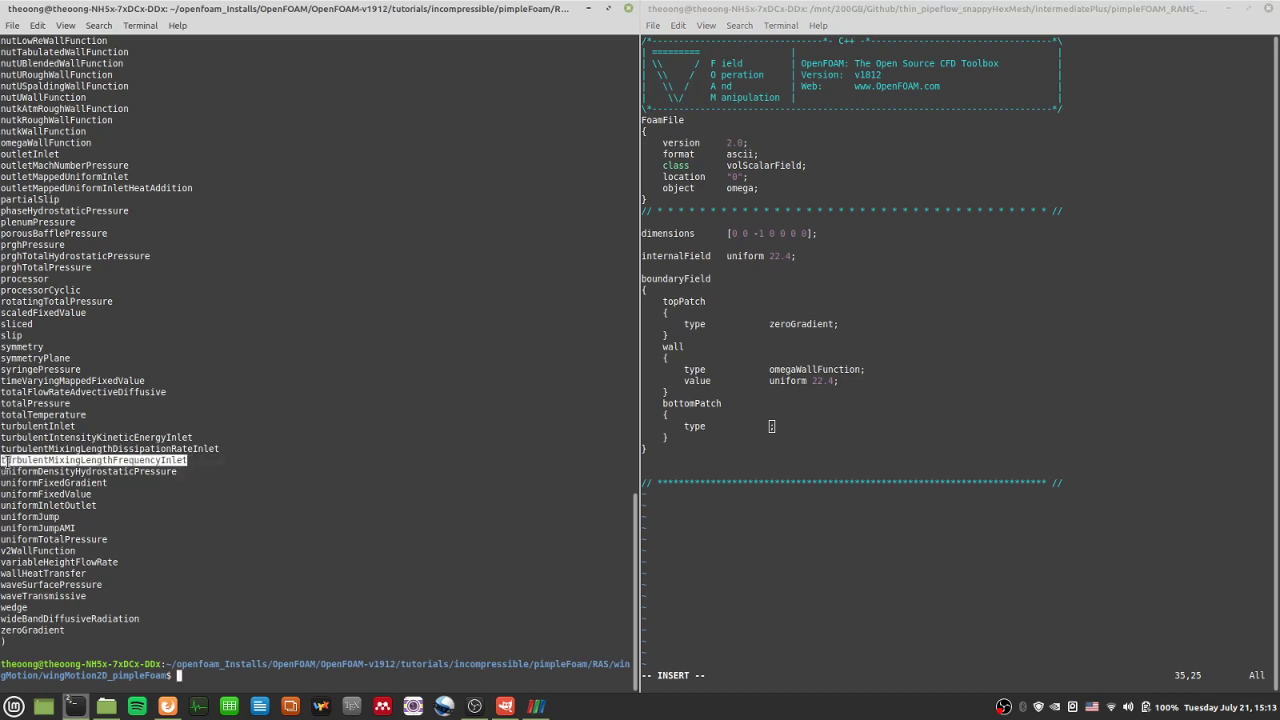
pyautogui.click(736, 428)
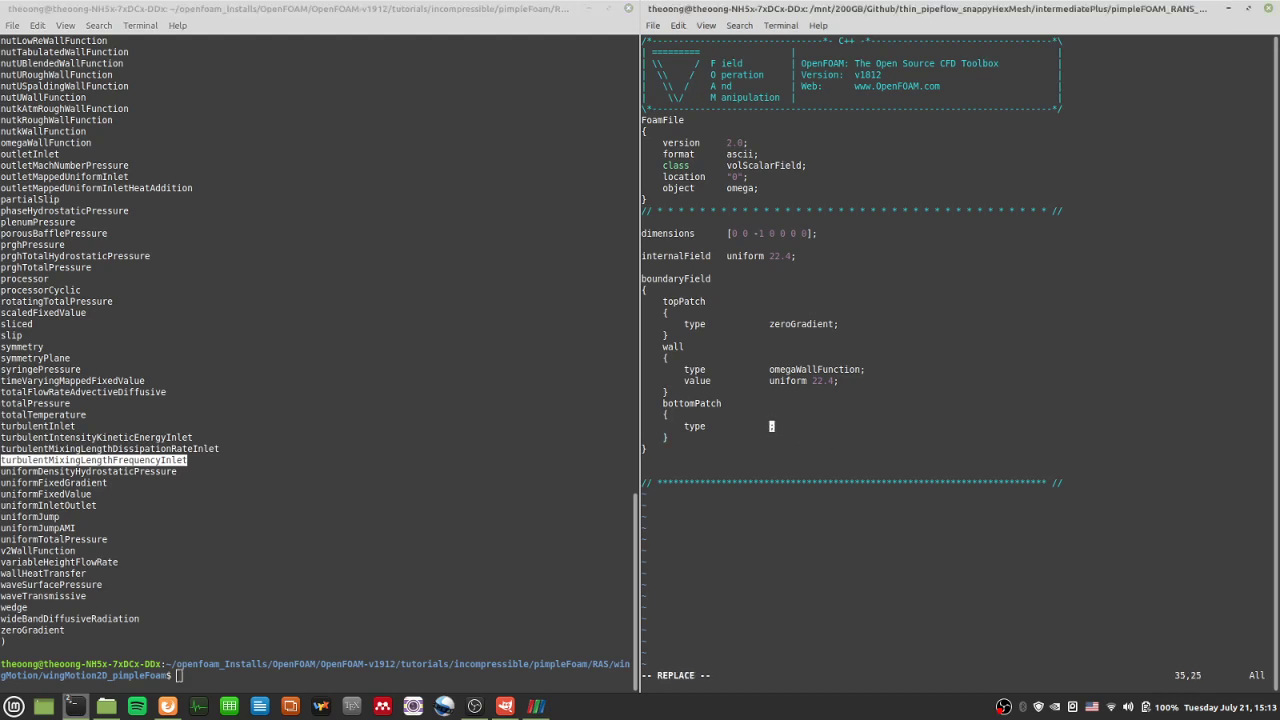
pyautogui.write('turbulentMixingLengthFrequencyInlet')
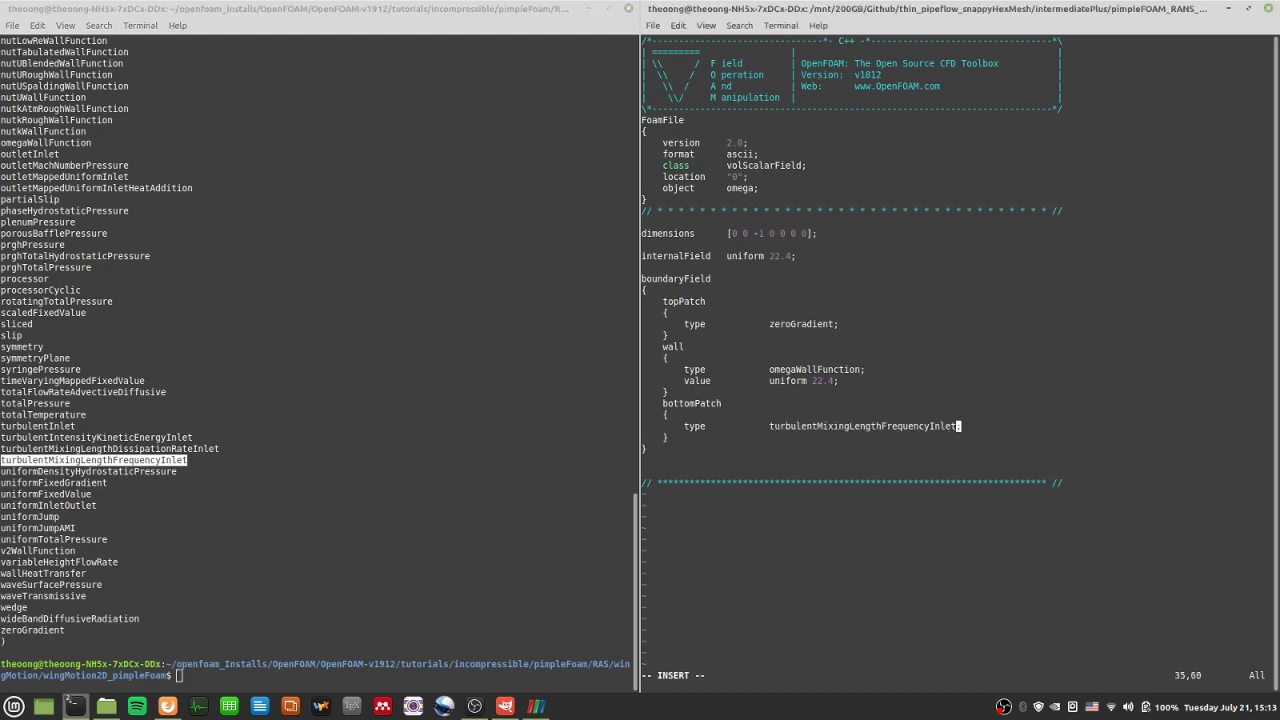
# - Save the omega file with its turbulentMixingLengthFrequencyInlet bottomPatch type
pyautogui.press('Escape')
pyautogui.write(':w')
pyautogui.press('Return')
pyautogui.press('.')
pyautogui.press('.')
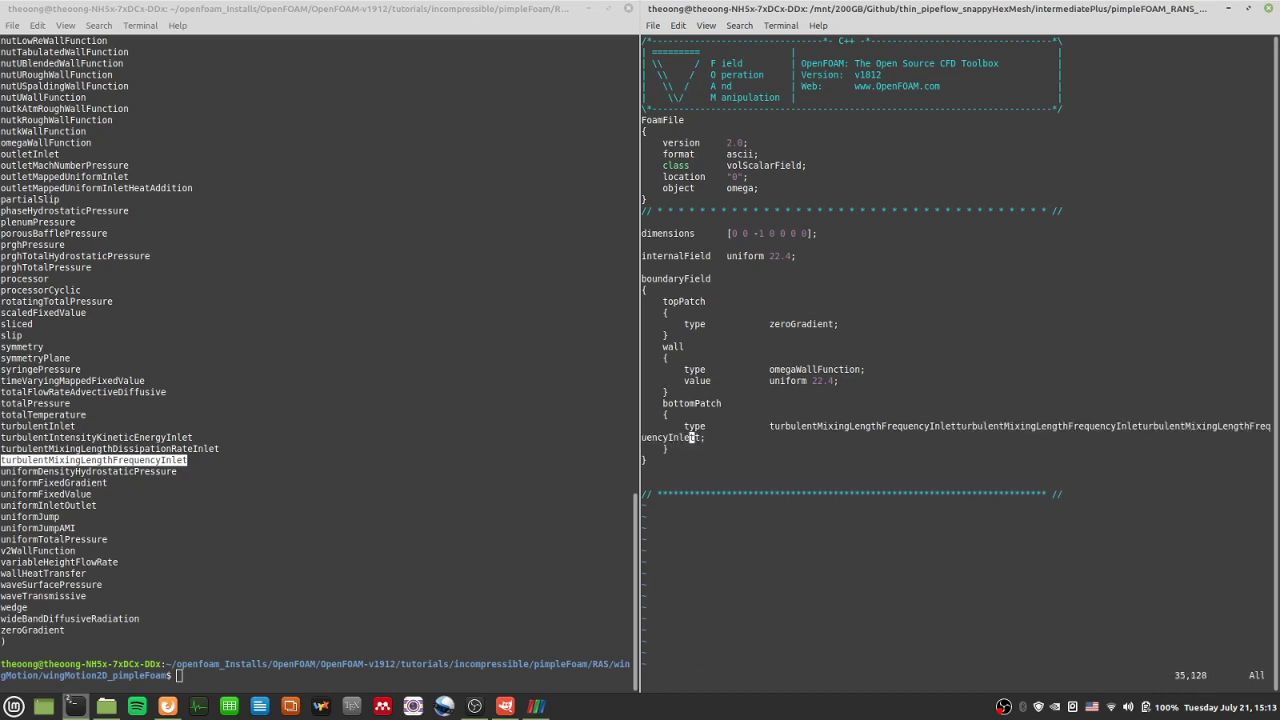
pyautogui.write(':u')
pyautogui.press('Return')
pyautogui.write('u')
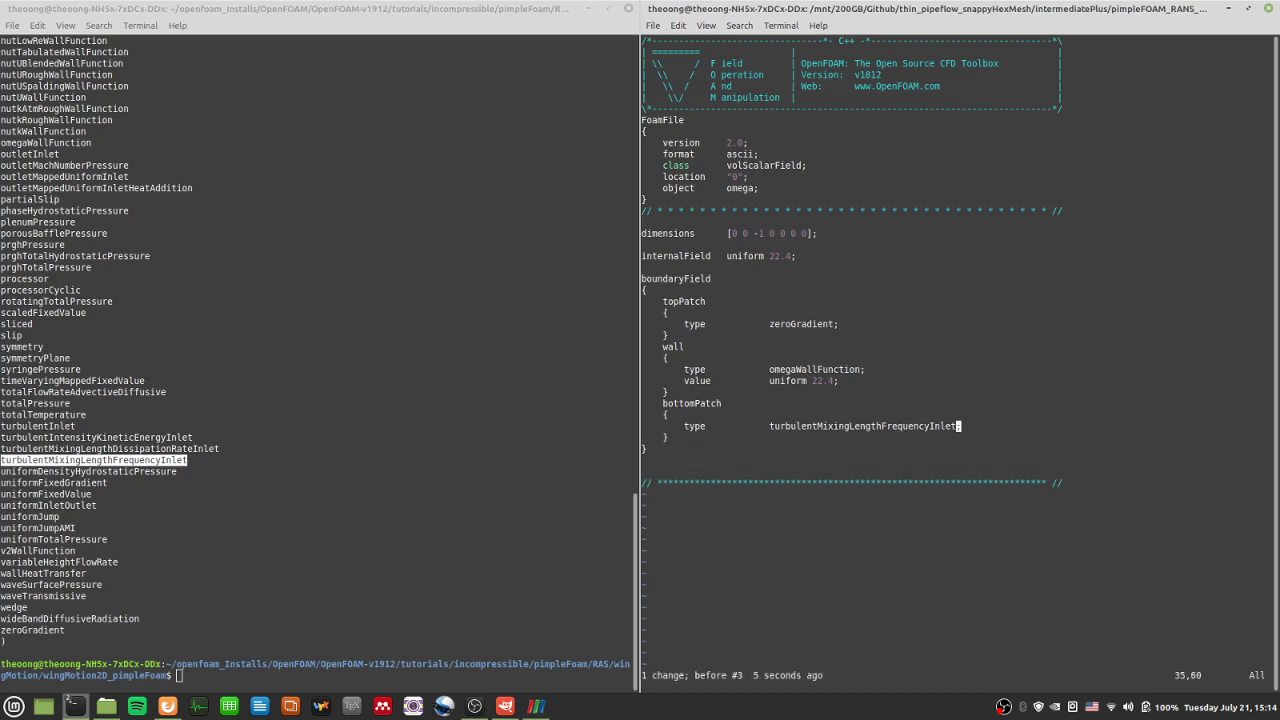
# - Save and close the omega file, and list the field files in the 0 directory
pyautogui.write(':w')
pyautogui.press('Return')
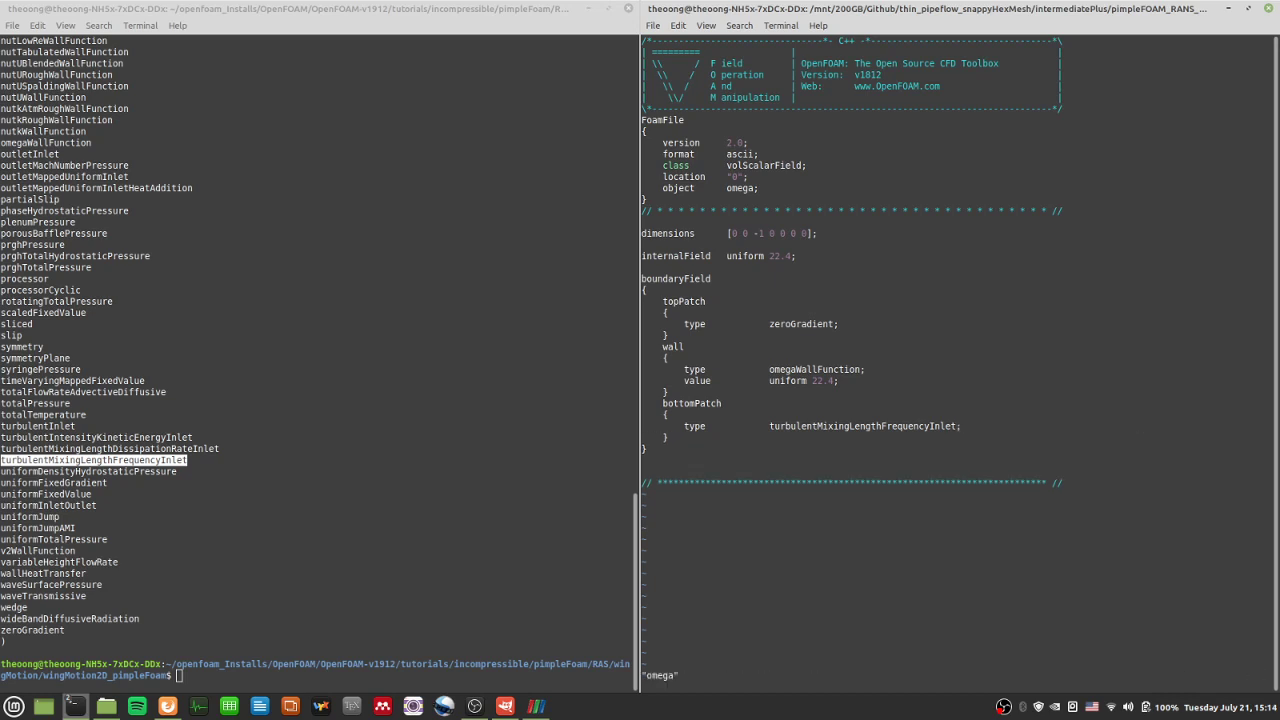
pyautogui.write(':q')
pyautogui.press('Return')
pyautogui.write('l')
pyautogui.press('Return')
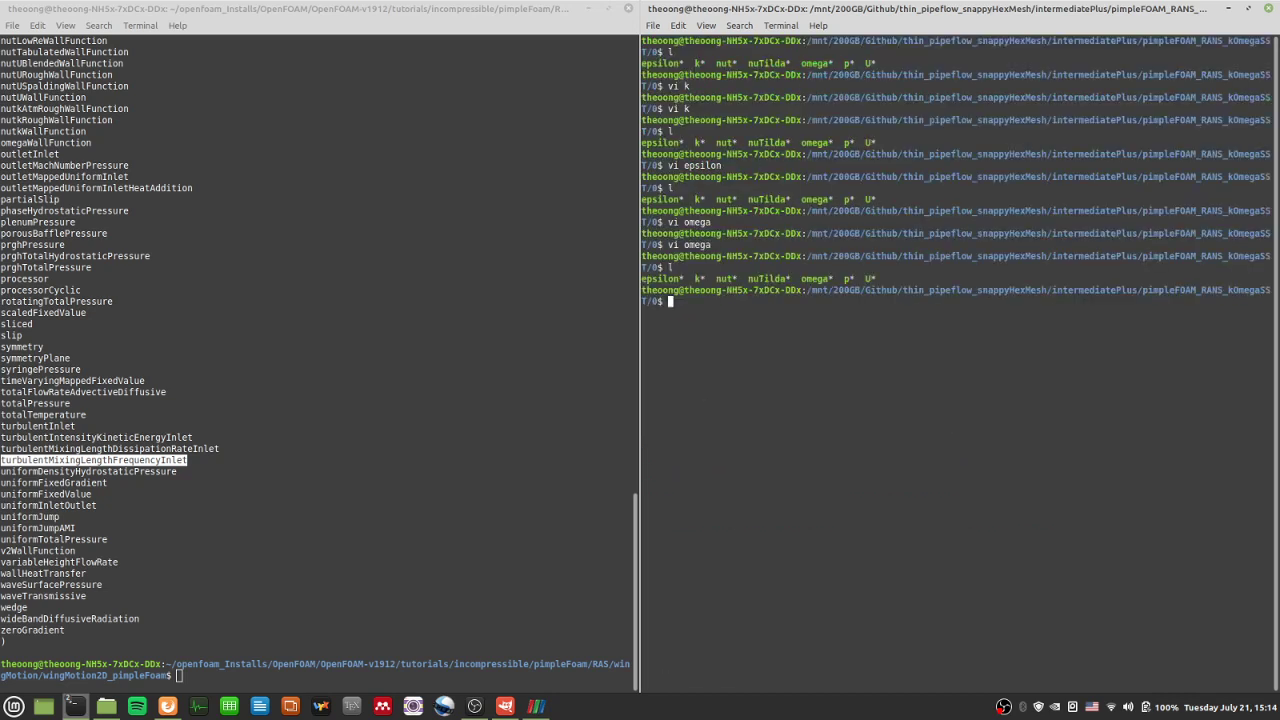
# - Open the epsilon file in vi and examine the mixingLength and value lines of its bottomPatch entry
pyautogui.write('vi nut')
pyautogui.press('BackSpace')
pyautogui.write('epsilon')
pyautogui.press('Return')
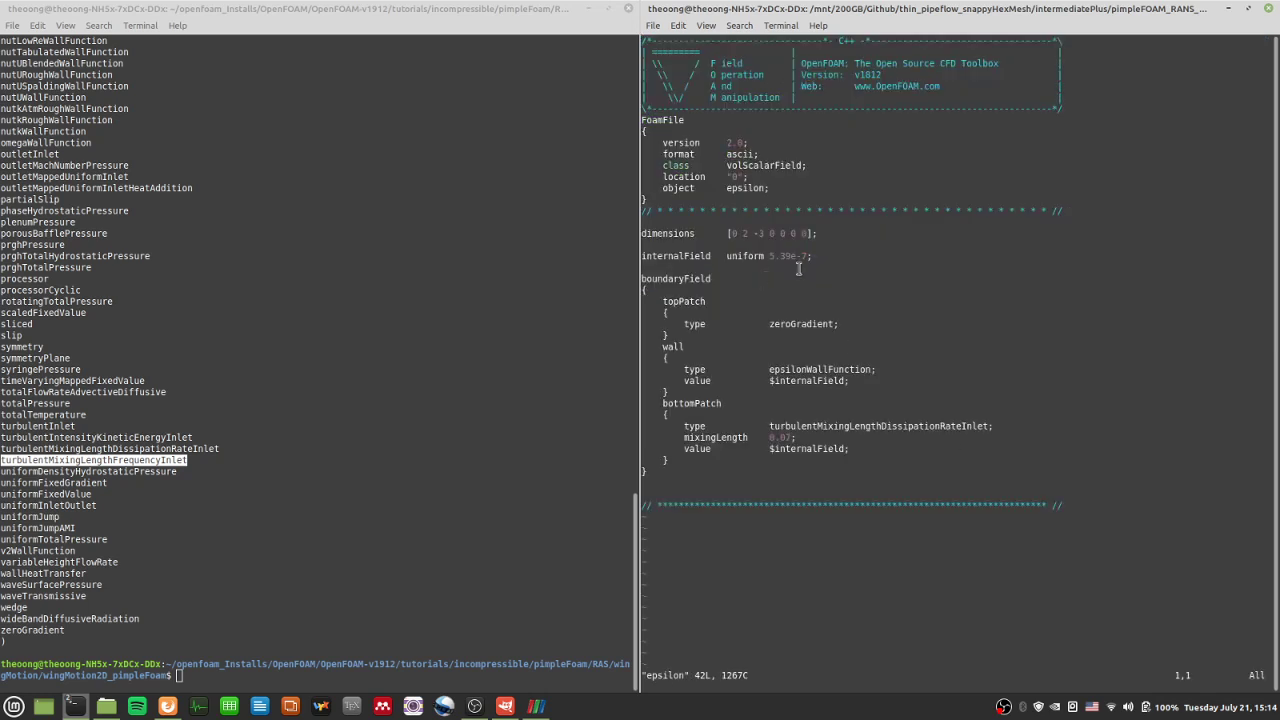
pyautogui.moveTo(866, 448); pyautogui.dragTo(685, 437)
pyautogui.click(687, 437)
pyautogui.click(705, 468)
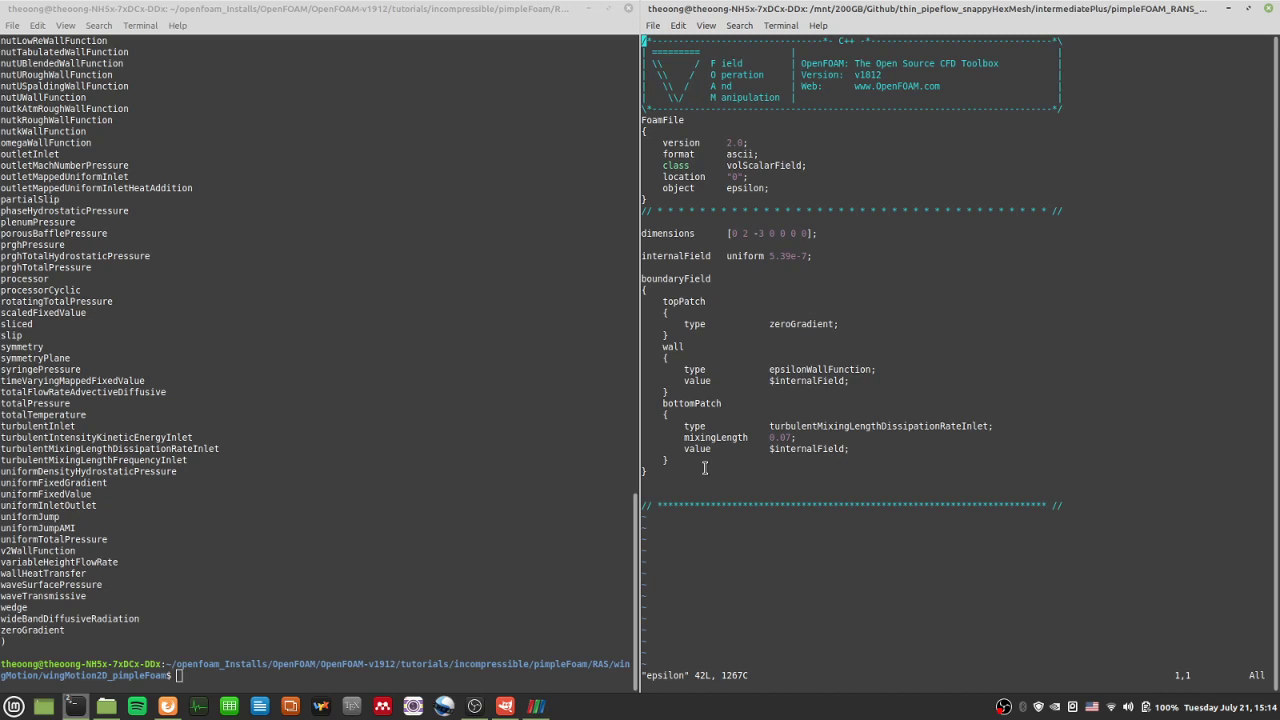
# - Copy the mixingLength 0.07 and value $internalField lines from epsilon's bottomPatch entry, and close the file
pyautogui.moveTo(687, 449); pyautogui.dragTo(851, 452)
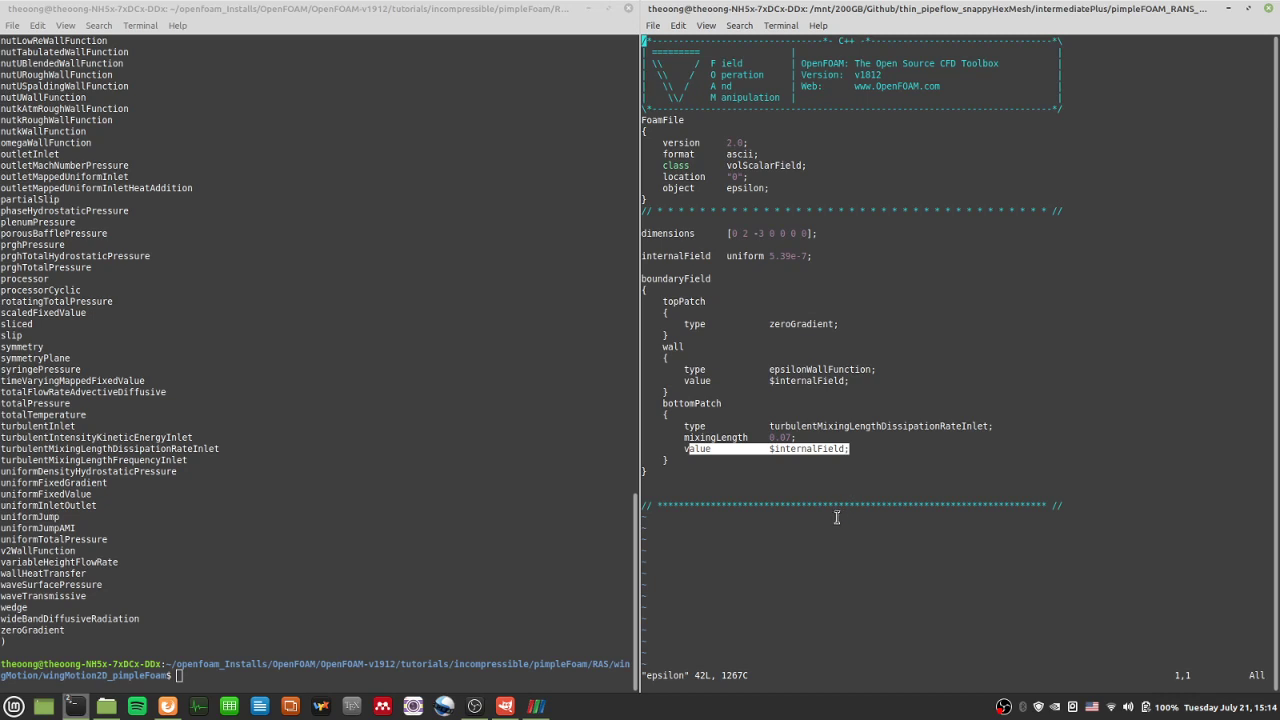
pyautogui.press('Escape')
pyautogui.moveTo(850, 450); pyautogui.dragTo(857, 450)
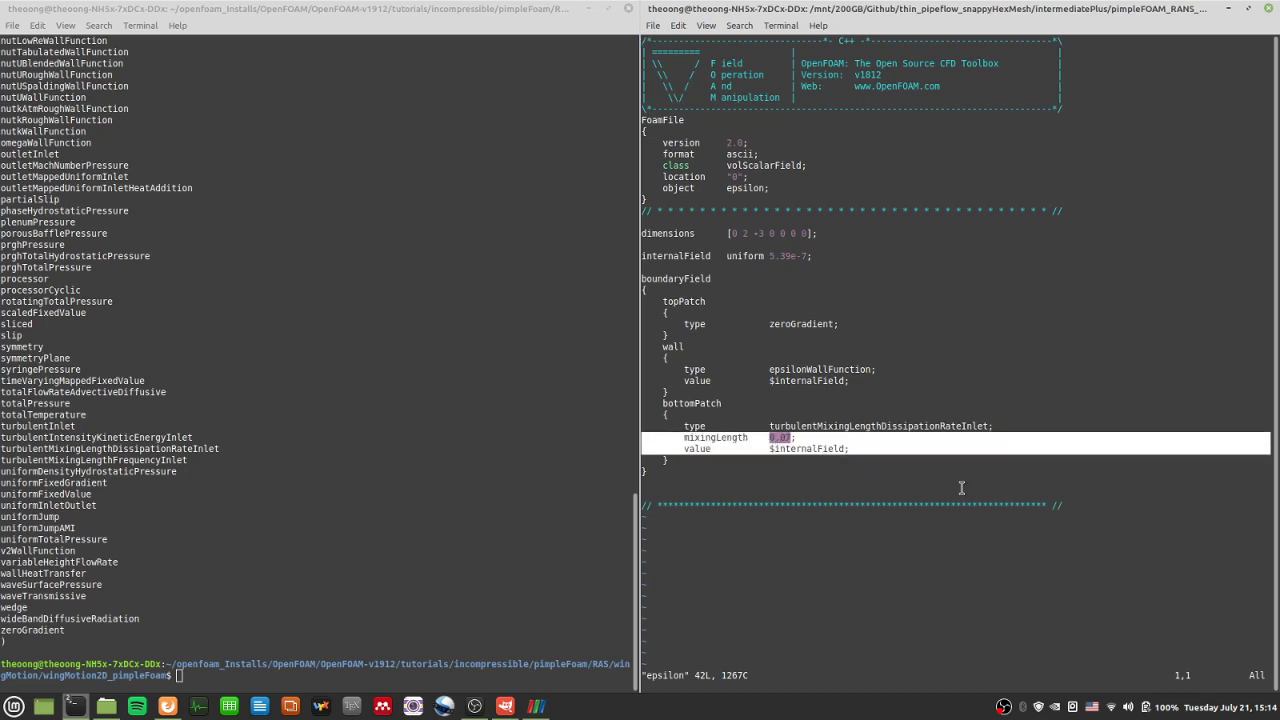
pyautogui.write(':wq')
pyautogui.press('Return')
pyautogui.write('l')
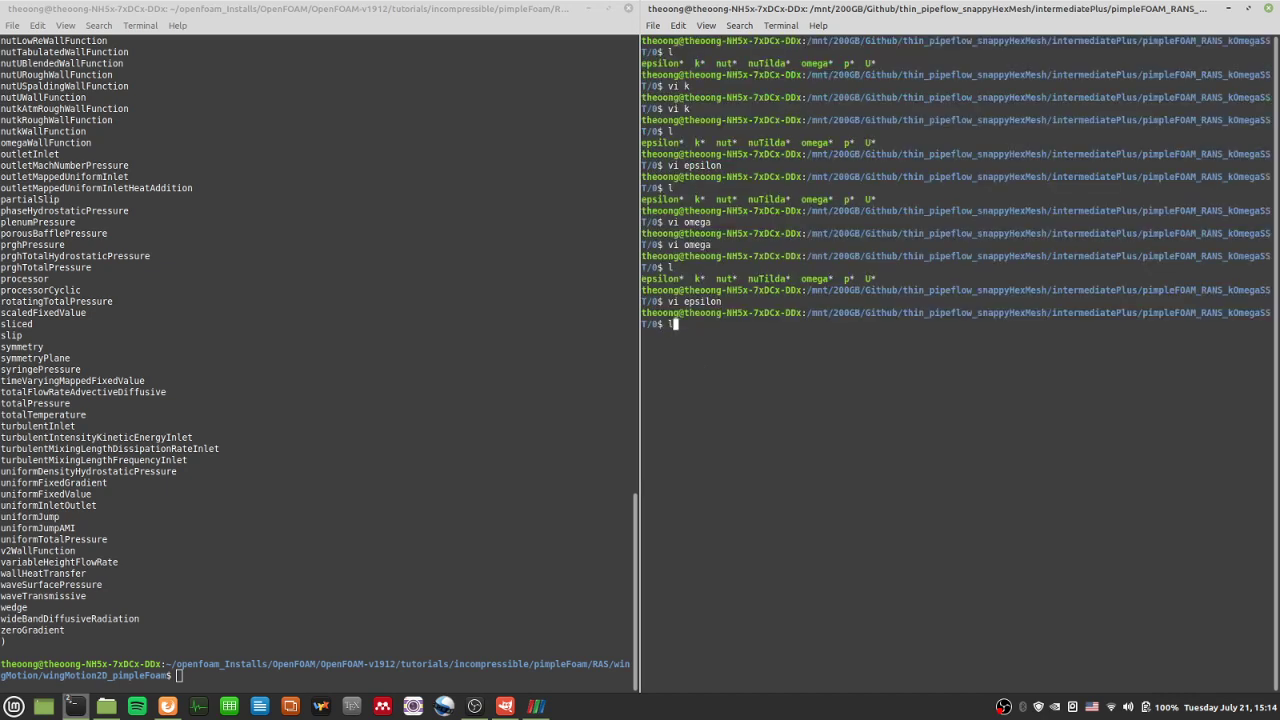
pyautogui.press('Return')
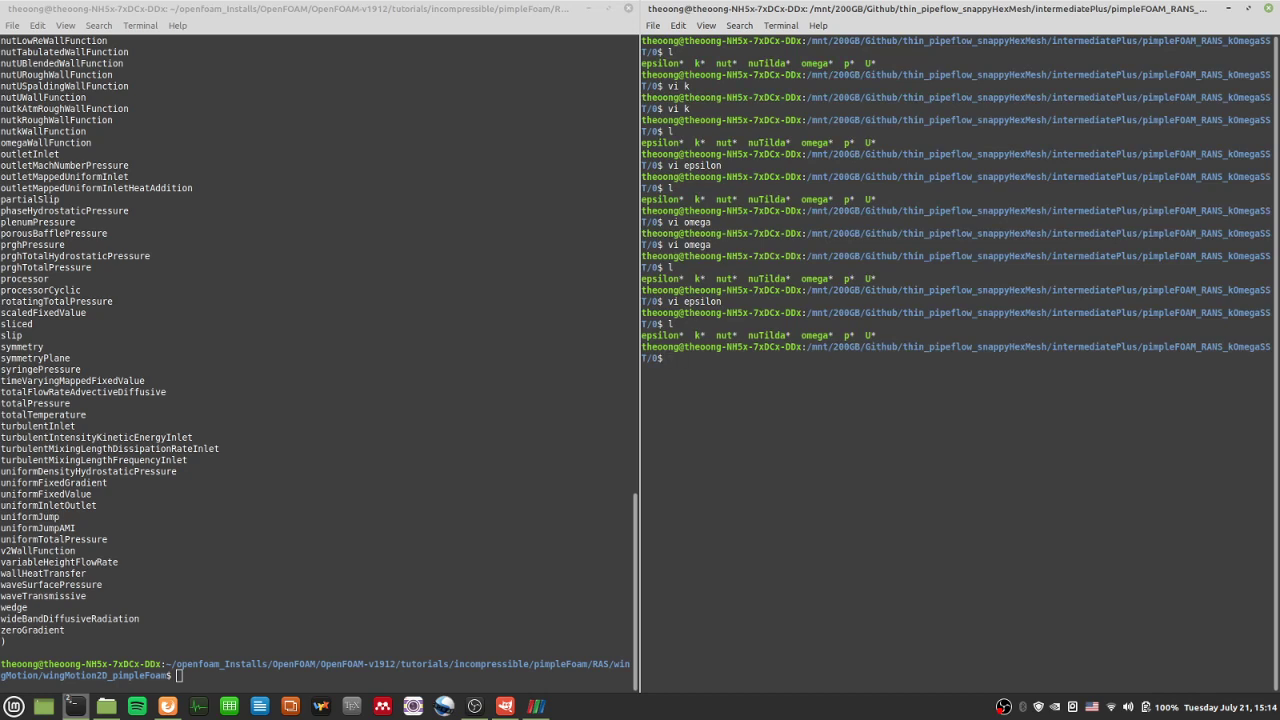
# - Reopen the omega file in vi and add a new line below the bottomPatch type
pyautogui.write('vi nu')
pyautogui.press('BackSpace')
pyautogui.press('BackSpace')
pyautogui.write('omega')
pyautogui.press('Return')
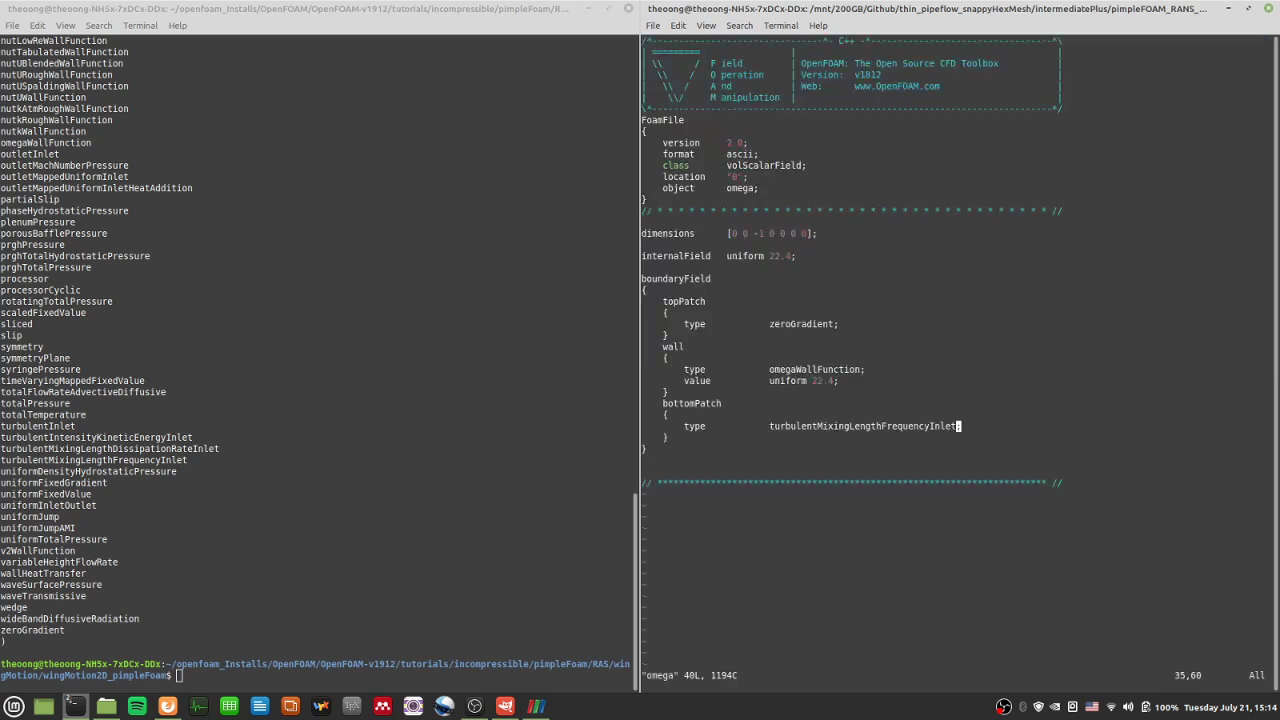
pyautogui.write('A;')
pyautogui.press('Return')
pyautogui.press('Tab')
pyautogui.press('BackSpace')
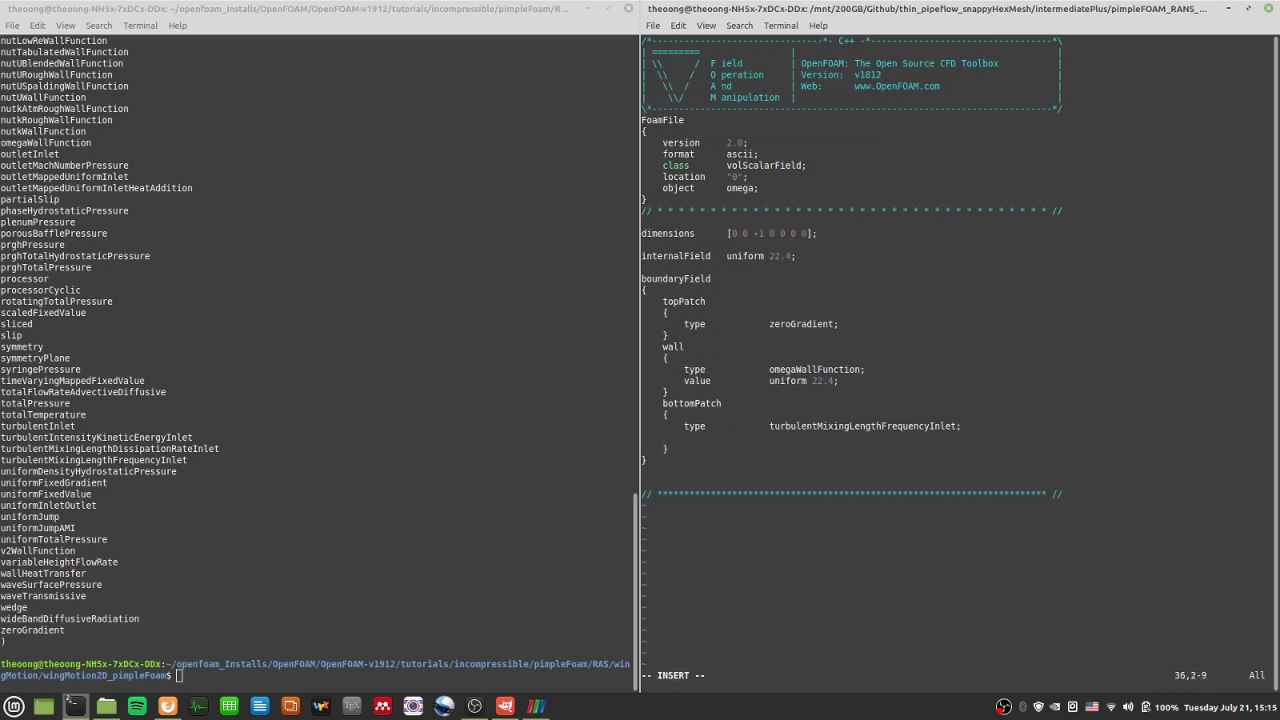
pyautogui.hotkey('ctrl', 'p')
pyautogui.hotkey('ctrl', 'p')
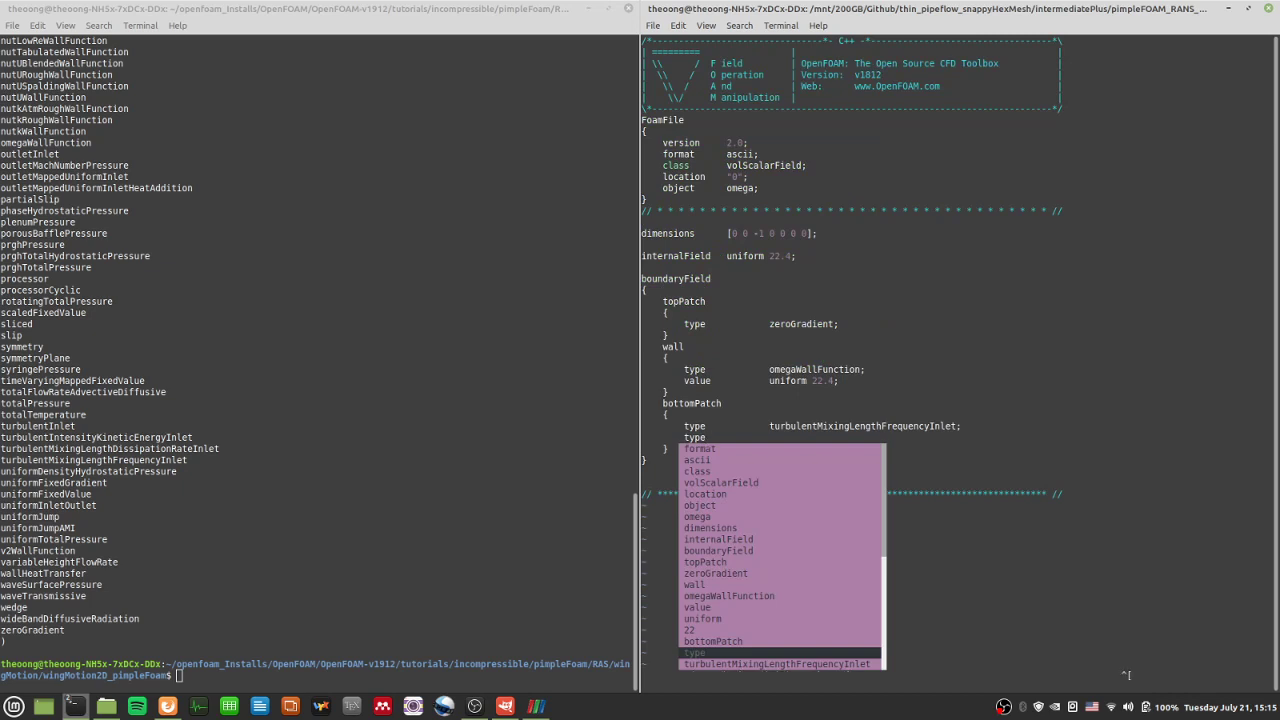
pyautogui.press('Escape')
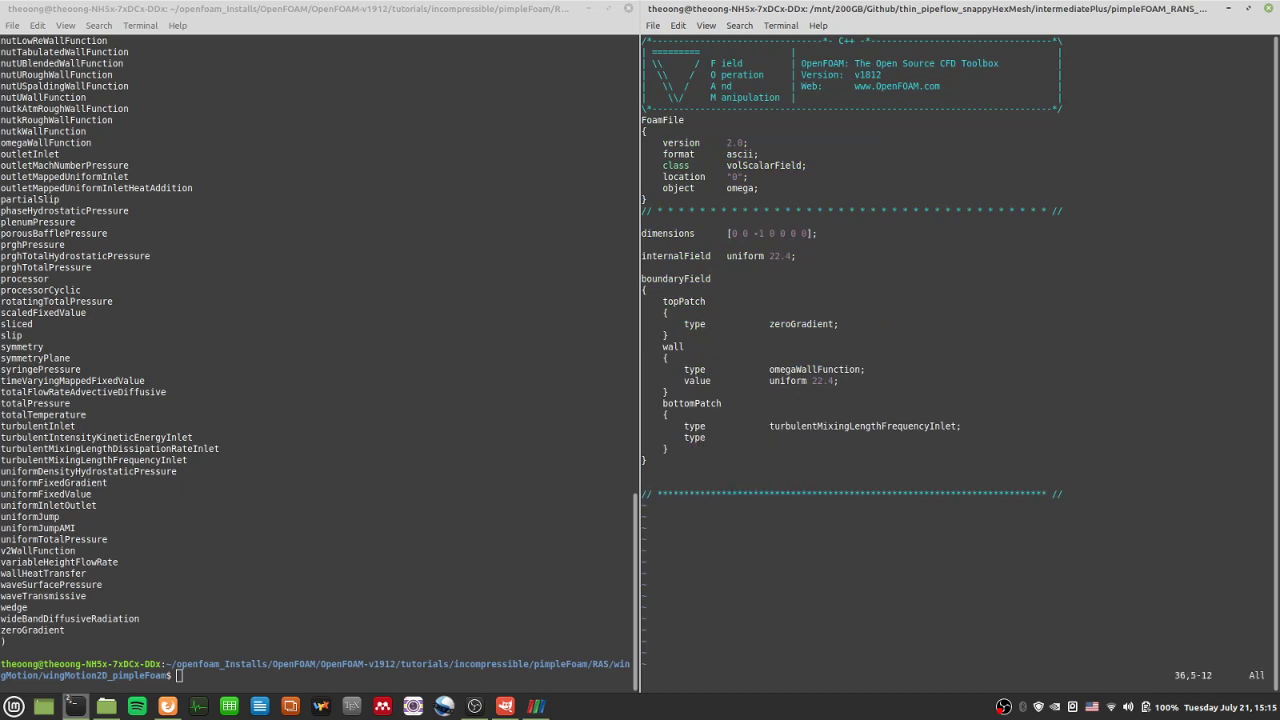
pyautogui.press('Insert')
pyautogui.press('Insert')
pyautogui.press('Insert')
pyautogui.press('Delete')
pyautogui.press('BackSpace')
pyautogui.press('BackSpace')
pyautogui.press('BackSpace')
# - Paste mixingLength 0.07 and value $internalField below omega's bottomPatch type, and reduce the mixingLength line's extra indentation
pyautogui.write('mixingLength    0.07; value           $internalField;')
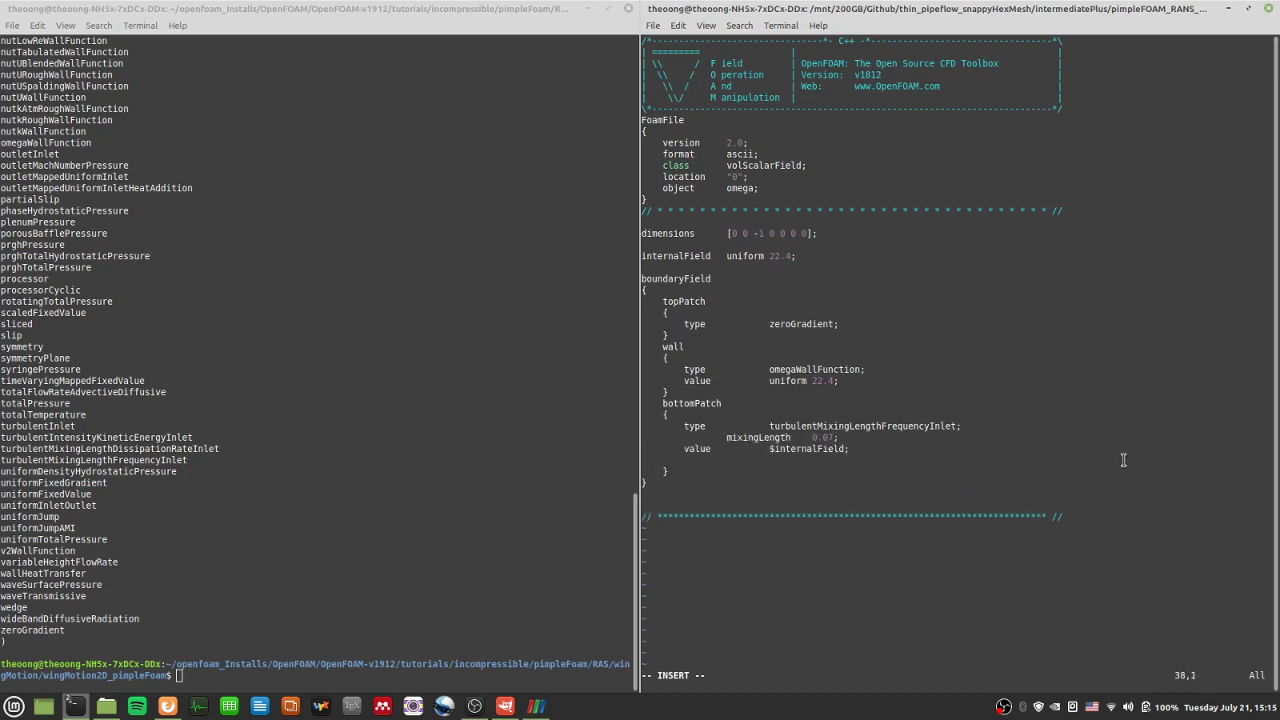
pyautogui.press('Up')
pyautogui.press('Insert')
pyautogui.press('Insert')
pyautogui.press('Delete')
pyautogui.press('Delete')
pyautogui.press('Delete')
pyautogui.press('Delete')
pyautogui.press('Delete')
pyautogui.press('Delete')
pyautogui.press('Delete')
pyautogui.press('Delete')
pyautogui.press('Delete')
pyautogui.press('Delete')
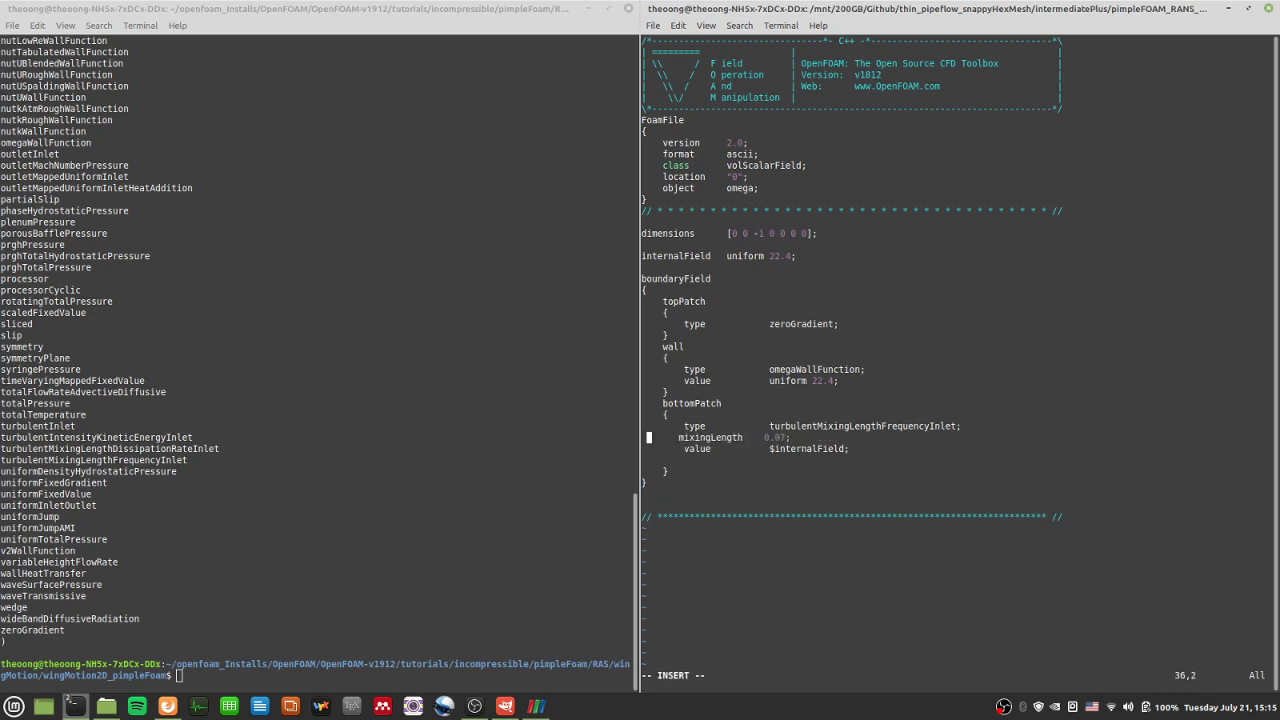
# - Save the omega file with its mixing length settings, quit vi and list the directory
pyautogui.press('Escape')
pyautogui.write(':wq')
pyautogui.press('Return')
pyautogui.write('l')
pyautogui.press('Return')
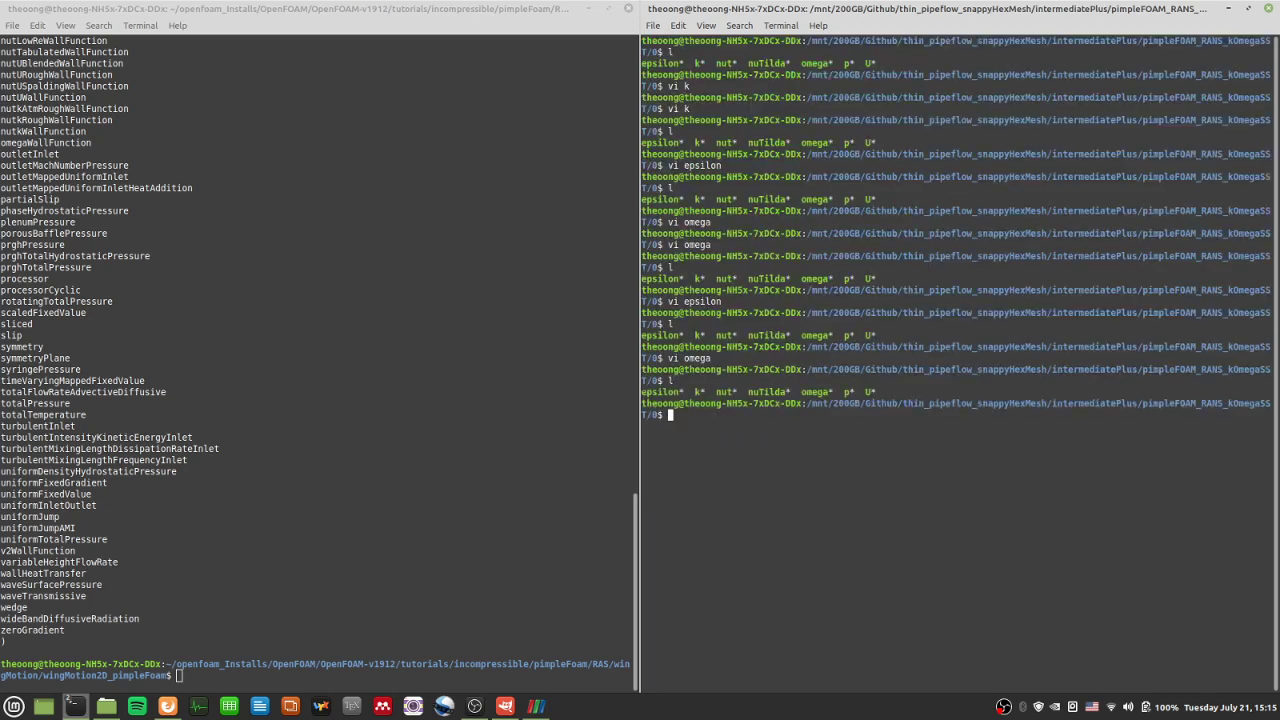
# - Change to the home directory and return to the kOmegaSST case's 0 directory by its full path
pyautogui.write('cd')
pyautogui.press('Return')
pyautogui.write('l')
pyautogui.press('Return')
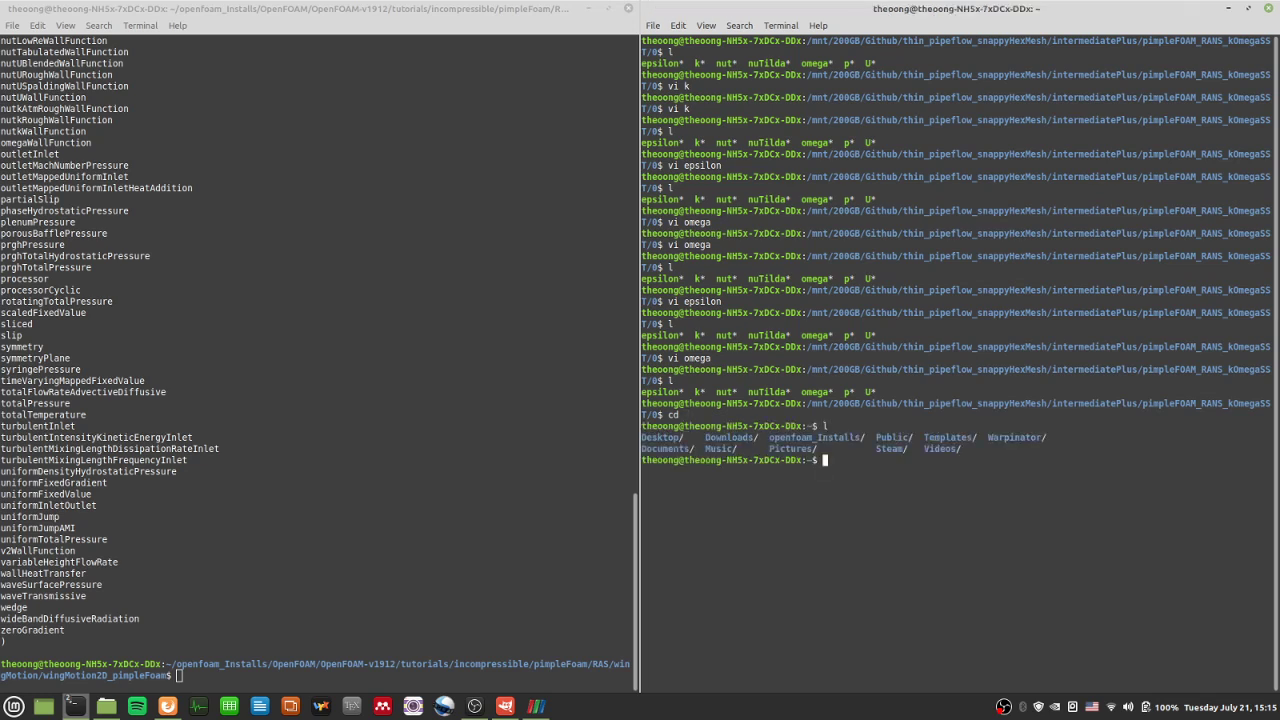
pyautogui.doubleClick(808, 406)
pyautogui.click(906, 459)
pyautogui.write('cd')
pyautogui.middleClick(906, 459)
pyautogui.press('Return')
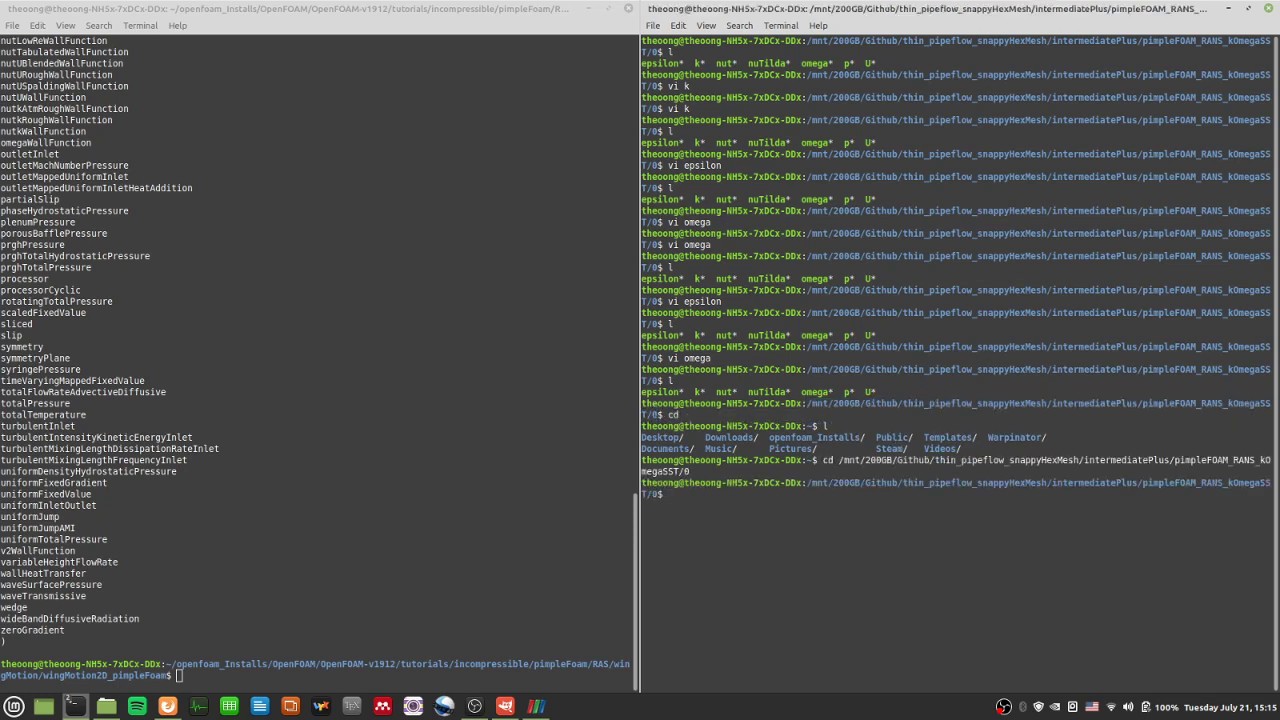
# - Clear the terminal and list the field files in the kOmegaSST case's 0 directory
pyautogui.write('l')
pyautogui.press('Return')
pyautogui.write('clear')
pyautogui.press('Return')
pyautogui.write('l')
pyautogui.press('Return')
# - Go up to the kOmegaSST case directory, list it and run pimpleFoam
pyautogui.write('cd ')
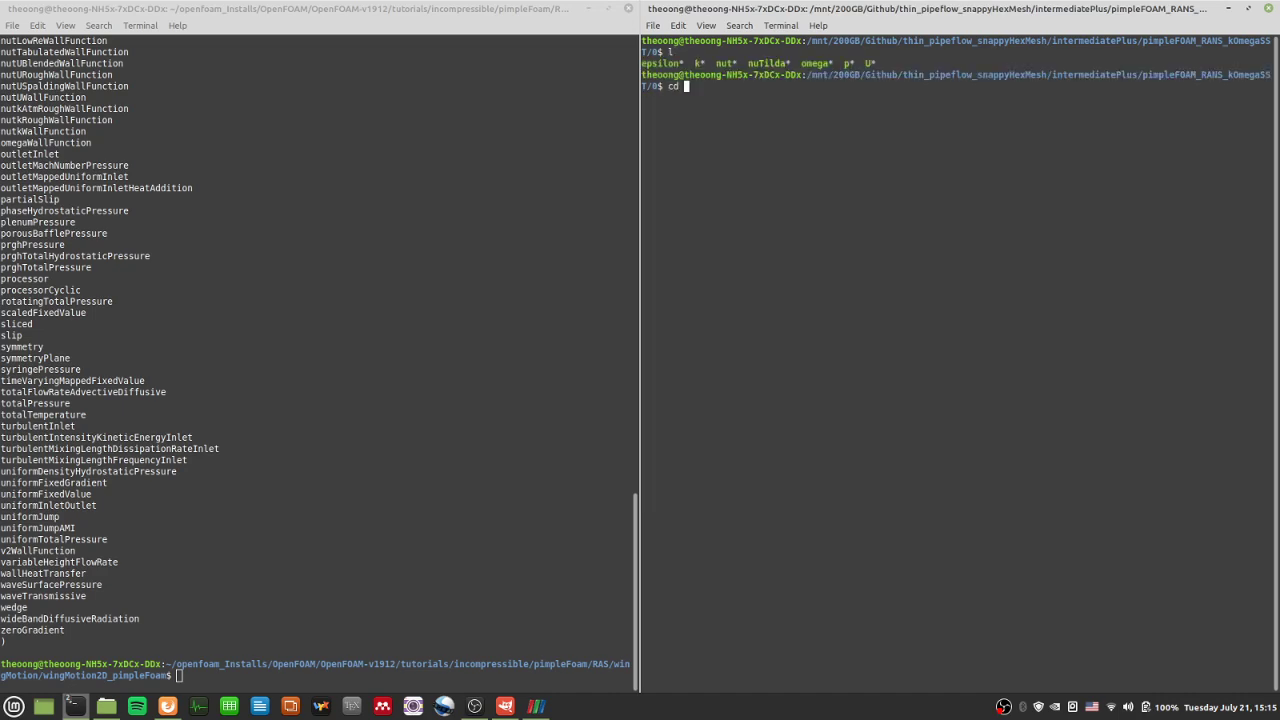
pyautogui.write('..')
pyautogui.press('Return')
pyautogui.write('l')
pyautogui.press('Return')
pyautogui.write('pimpleFoam')
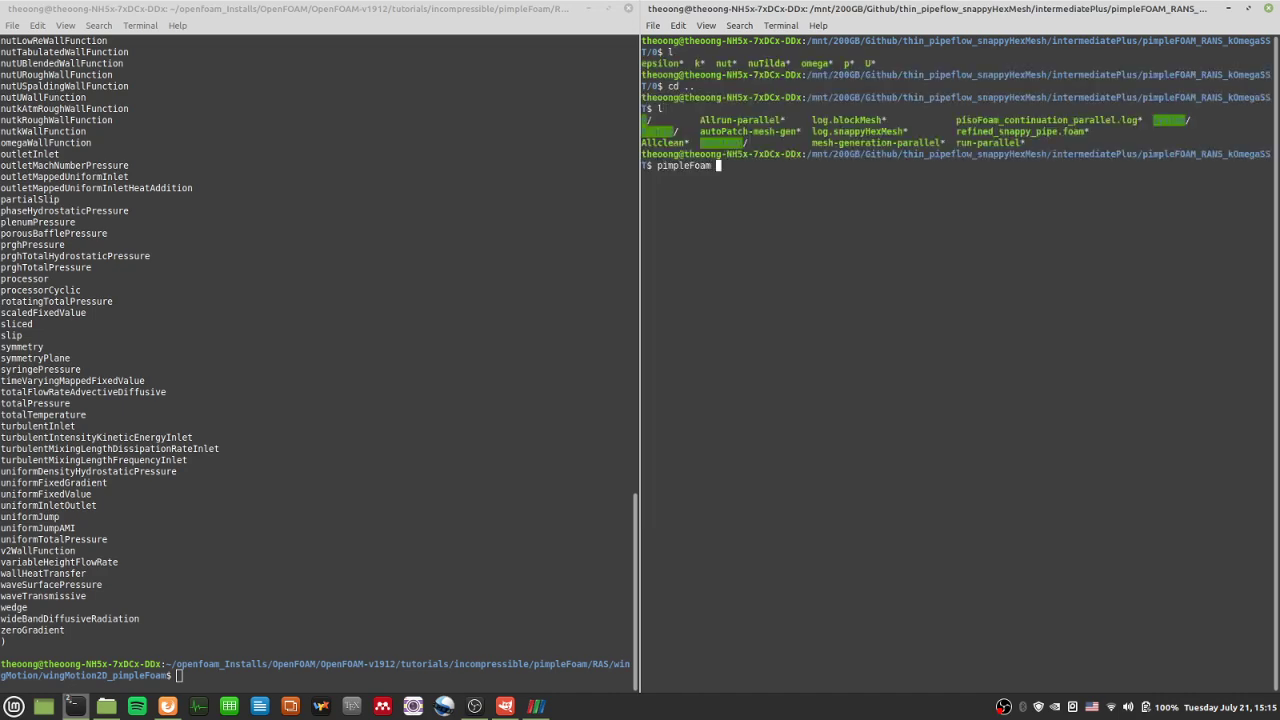
pyautogui.press('Return')
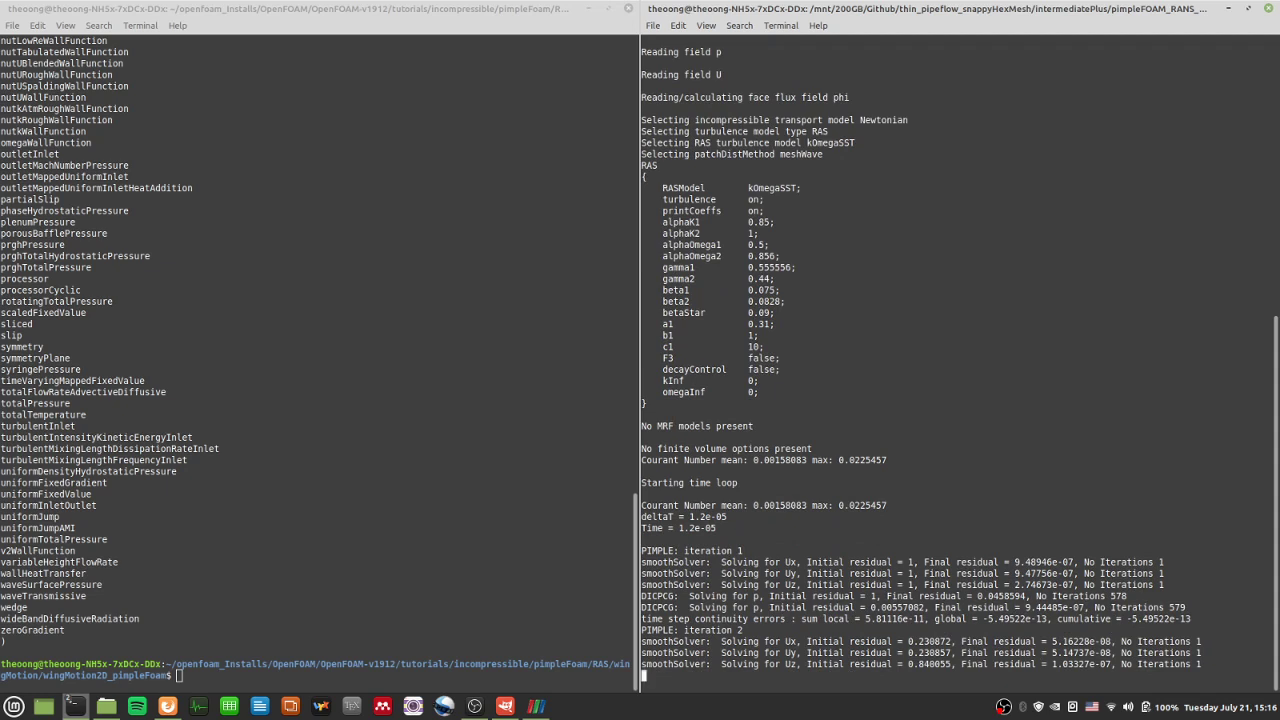
# - Stop the running pimpleFoam solver and list the case directory
pyautogui.click(155, 492)
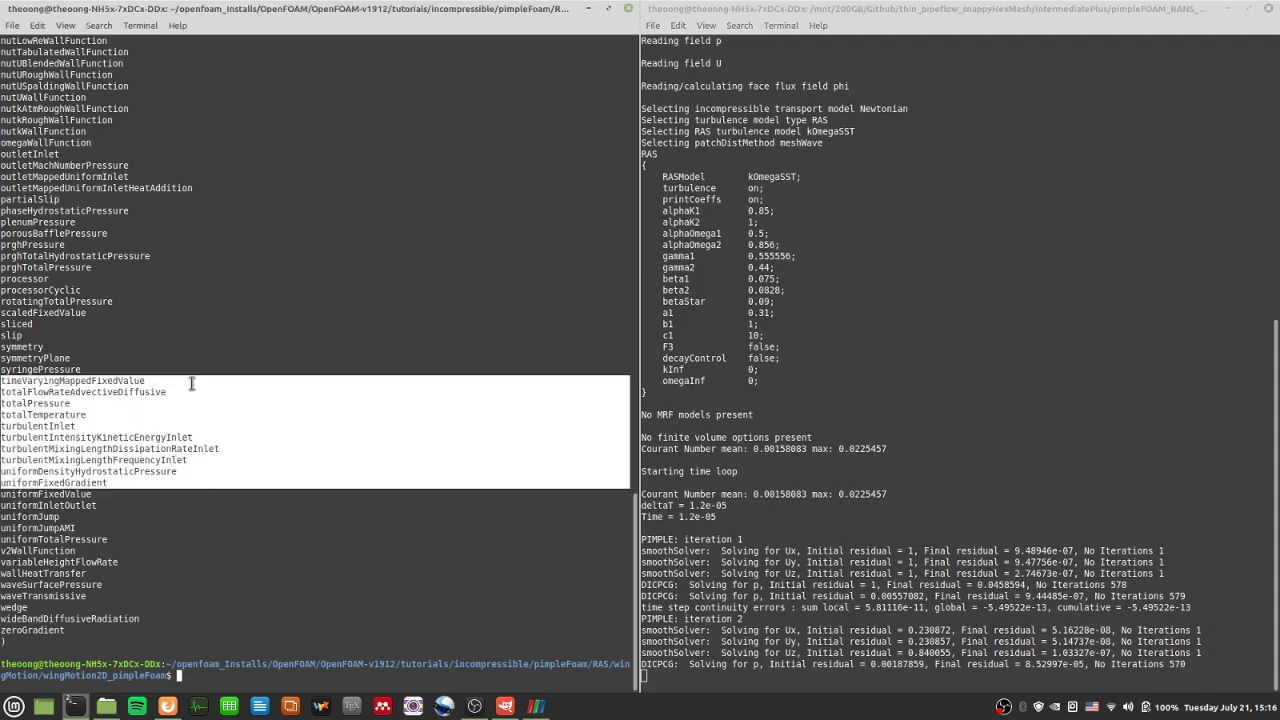
pyautogui.moveTo(194, 478); pyautogui.dragTo(189, 388)
pyautogui.click(814, 392)
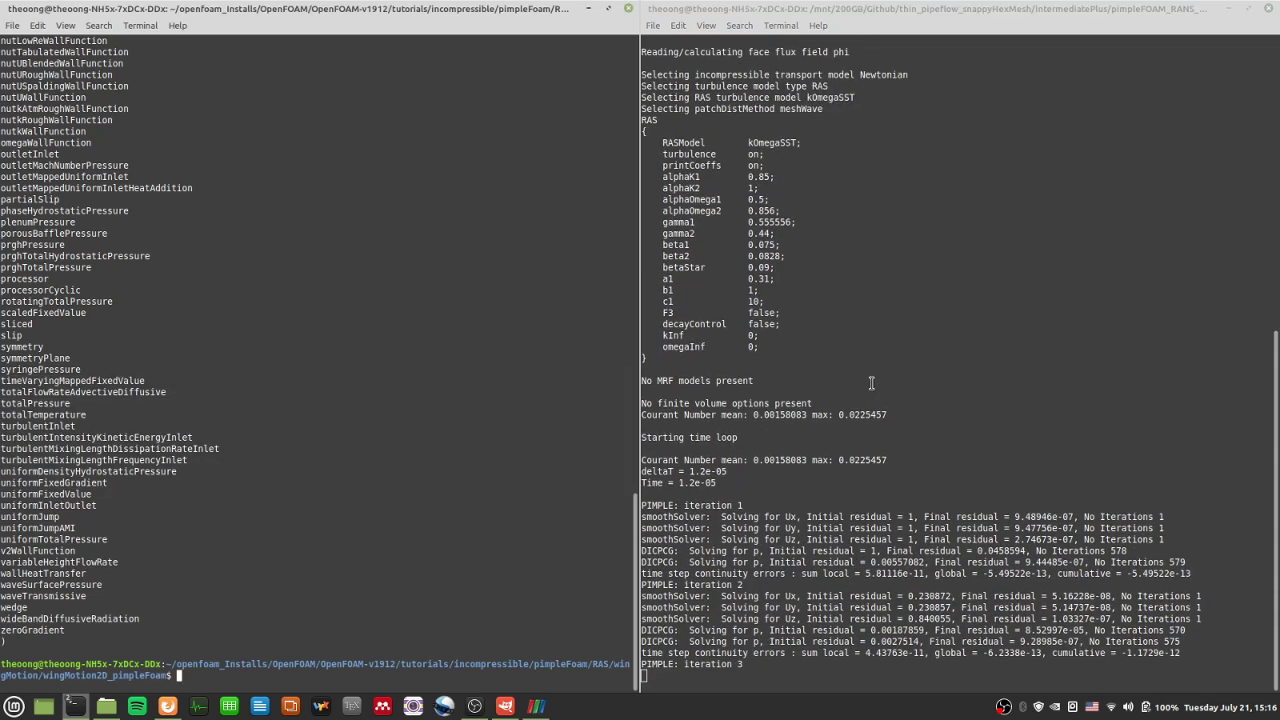
pyautogui.hotkey('ctrl', 'c')
pyautogui.write('l')
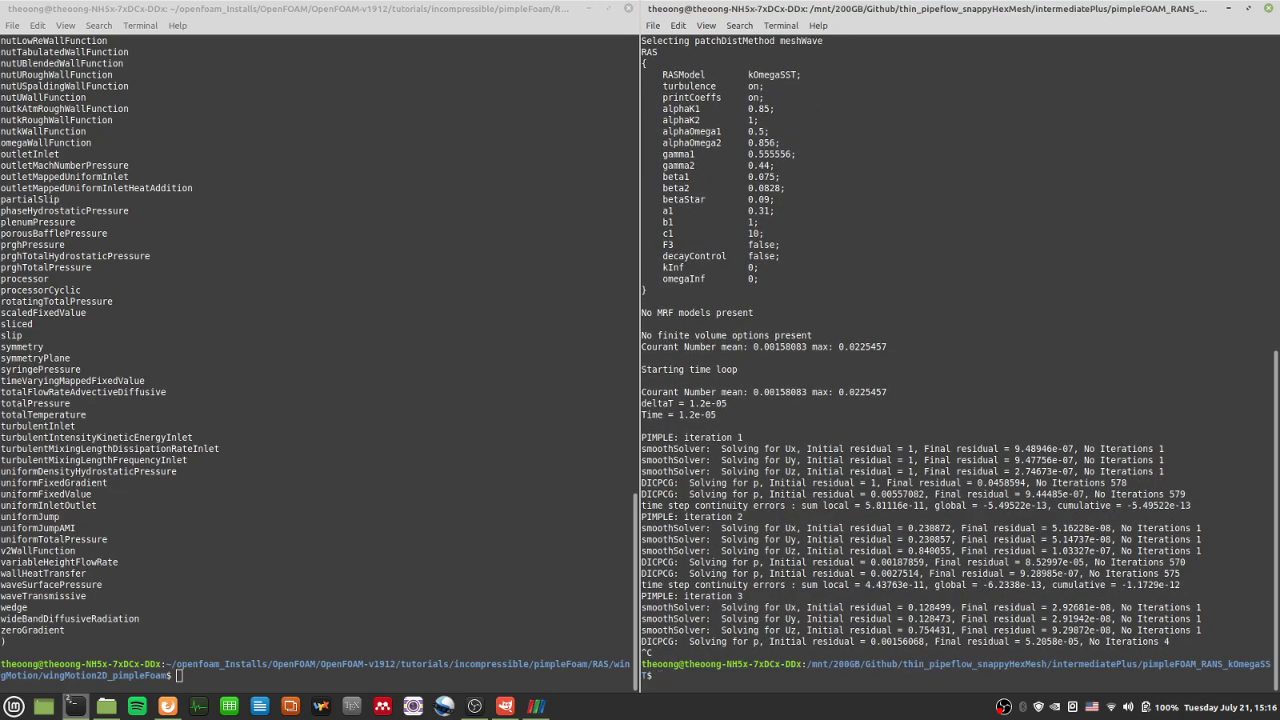
pyautogui.press('Return')
# - Go up to the intermediatePlus directory and clear the terminal
pyautogui.write('cd ..')
pyautogui.press('Return')
pyautogui.write('l')
pyautogui.press('Return')
pyautogui.write('clear')
pyautogui.press('Return')
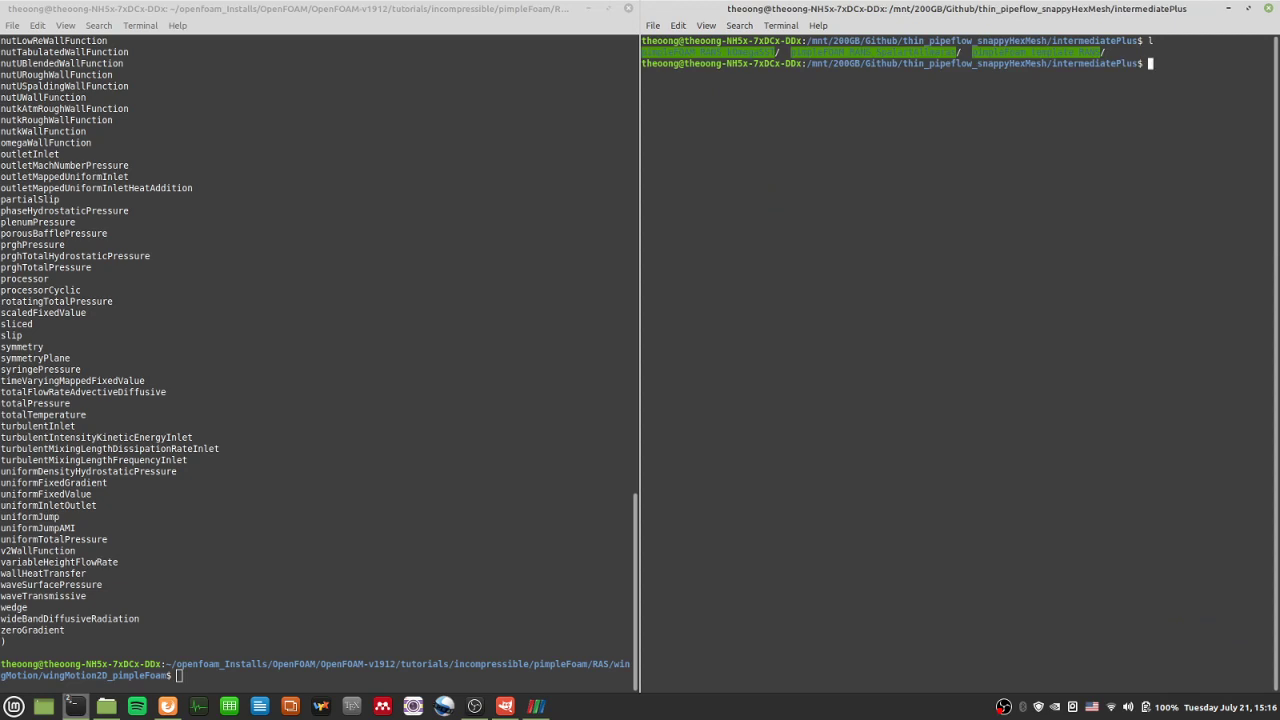
# - Enter the pimpleFOAM_RANS_kOmegaSST case directory and list its contents
pyautogui.write('cd pimpleFO')
pyautogui.press('Tab')
pyautogui.press('Return')
pyautogui.press('Up')
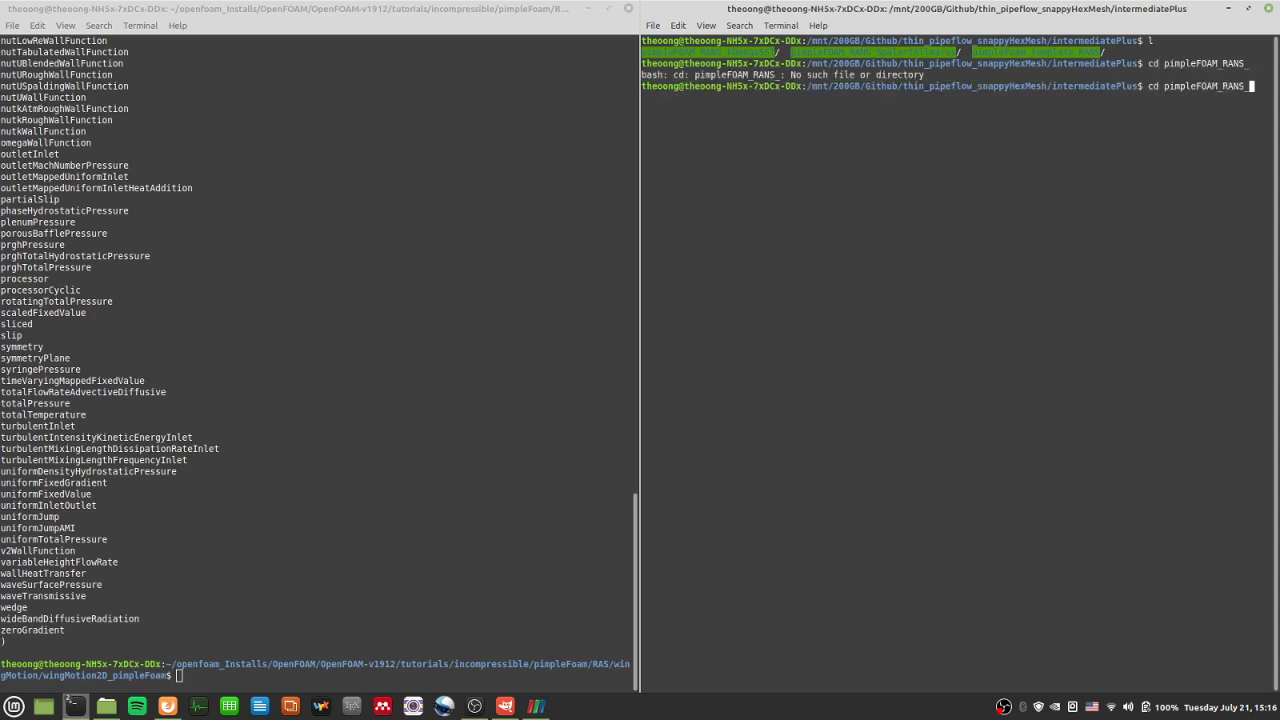
pyautogui.write('k')
pyautogui.press('Tab')
pyautogui.press('Return')
pyautogui.write('l')
pyautogui.press('Return')
pyautogui.write('gaSST/')
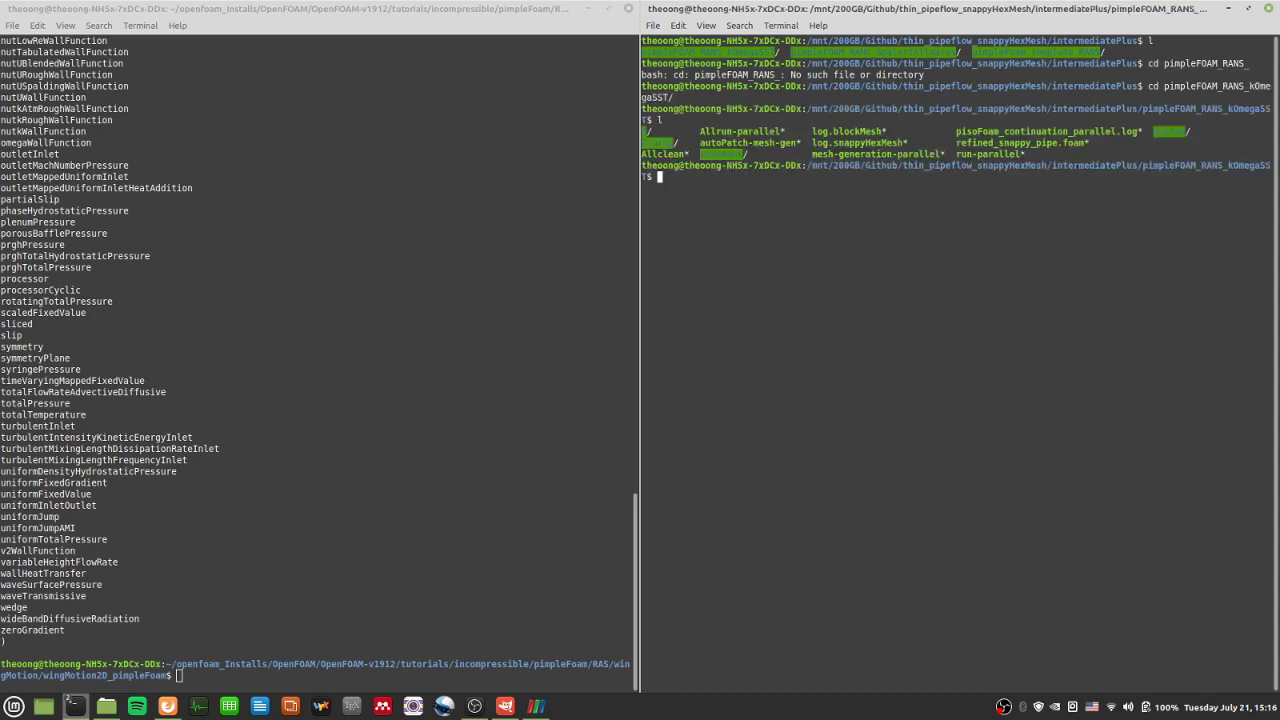
pyautogui.write('it add . && git commit -m "kOmegaSST RA')
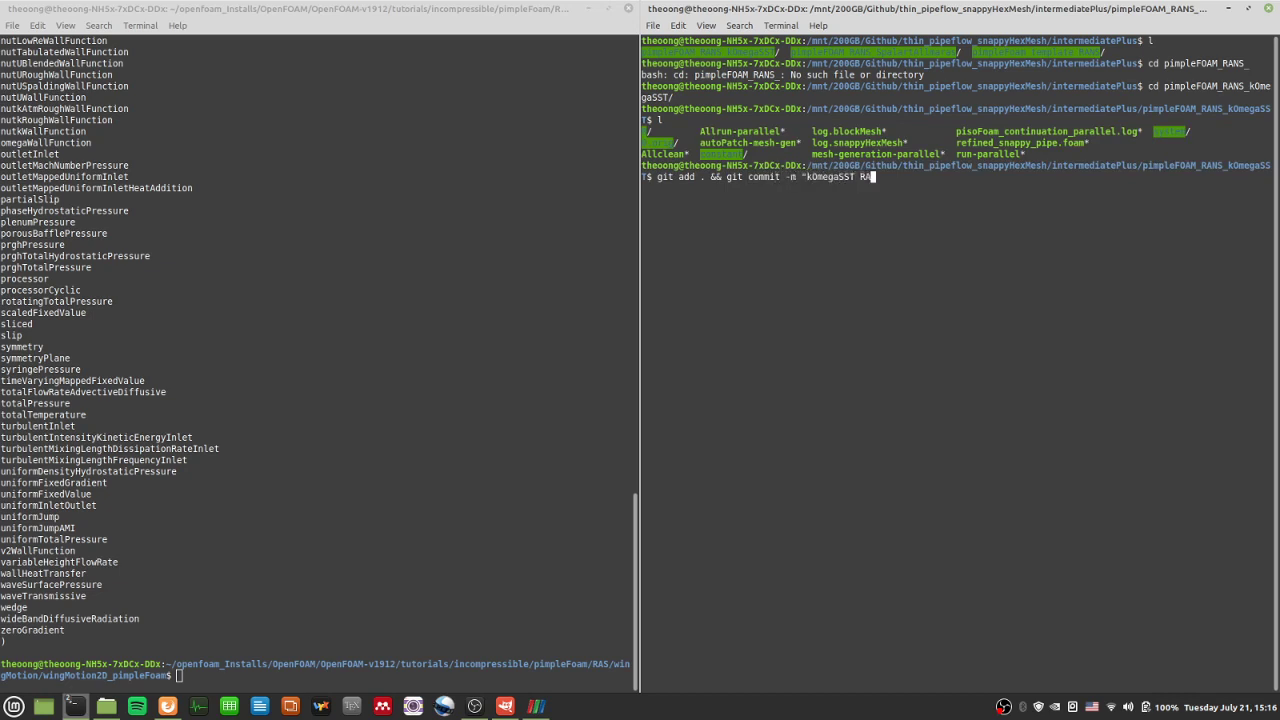
pyautogui.write('NS added"')
pyautogui.press('BackSpace')
pyautogui.press('BackSpace')
pyautogui.press('BackSpace')
pyautogui.press('BackSpace')
pyautogui.press('BackSpace')
pyautogui.press('BackSpace')
pyautogui.press('BackSpace')
pyautogui.press('BackSpace')
pyautogui.press('BackSpace')
pyautogui.press('BackSpace')
pyautogui.press('BackSpace')
pyautogui.press('BackSpace')
pyautogui.press('BackSpace')
pyautogui.press('BackSpace')
pyautogui.press('BackSpace')
pyautogui.press('BackSpace')
pyautogui.press('BackSpace')
pyautogui.press('BackSpace')
pyautogui.press('BackSpace')
pyautogui.press('BackSpace')
pyautogui.press('BackSpace')
pyautogui.press('BackSpace')
pyautogui.press('BackSpace')
# - Clean the kOmegaSST case with its ./Allclean script
pyautogui.write('./Allclean')
pyautogui.press('Return')
pyautogui.press('Up')
pyautogui.press('Up')
pyautogui.press('Down')
pyautogui.press('Down')
# - Stage all changes with git and commit them with the message "kOmegaSST added to tutorial case list"
pyautogui.write('git a')
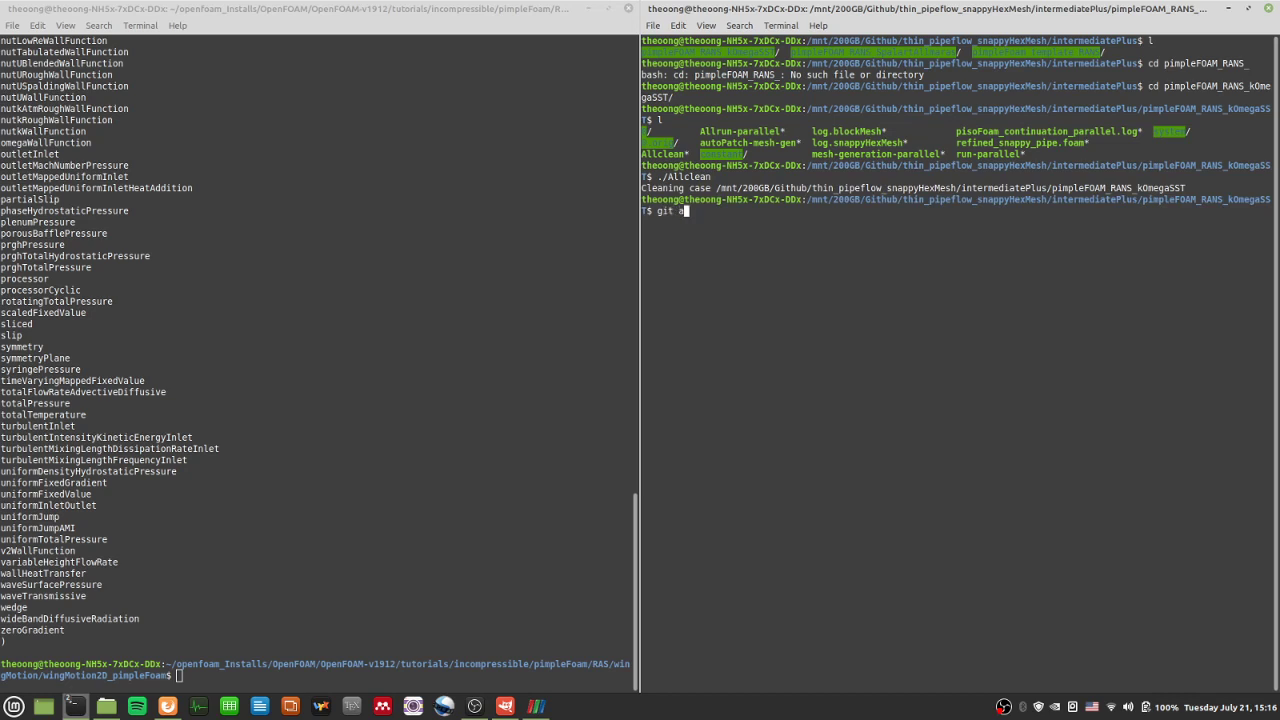
pyautogui.write('dd . && git commit -m "kOmegaSST ')
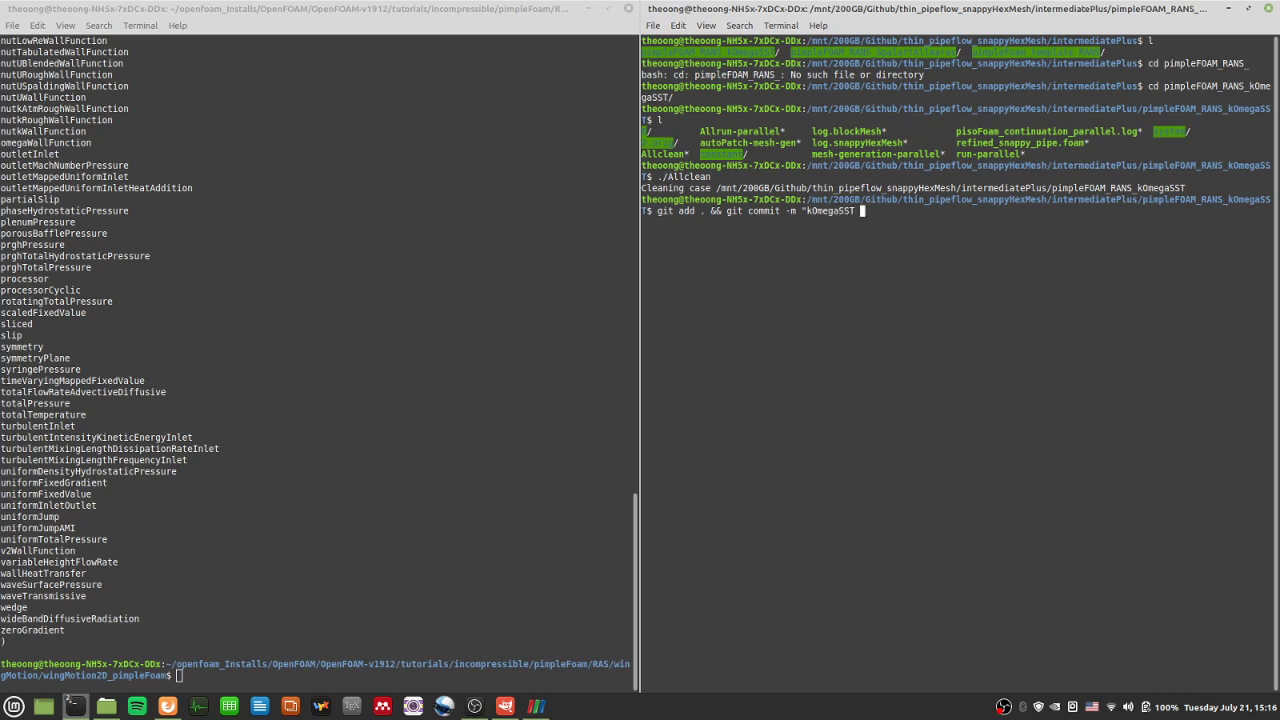
pyautogui.write('added to tutorial case list"')
pyautogui.press('Return')
pyautogui.press('Return')
pyautogui.press('Return')
pyautogui.press('Return')
# - Clear the terminal and list the cleaned kOmegaSST case directory
pyautogui.write('clear')
pyautogui.press('Return')
pyautogui.write('l')
pyautogui.press('Return')
# - Return to the intermediatePlus directory and list its case folders
pyautogui.write('cd ..')
pyautogui.press('Return')
pyautogui.write('l')
pyautogui.press('Return')
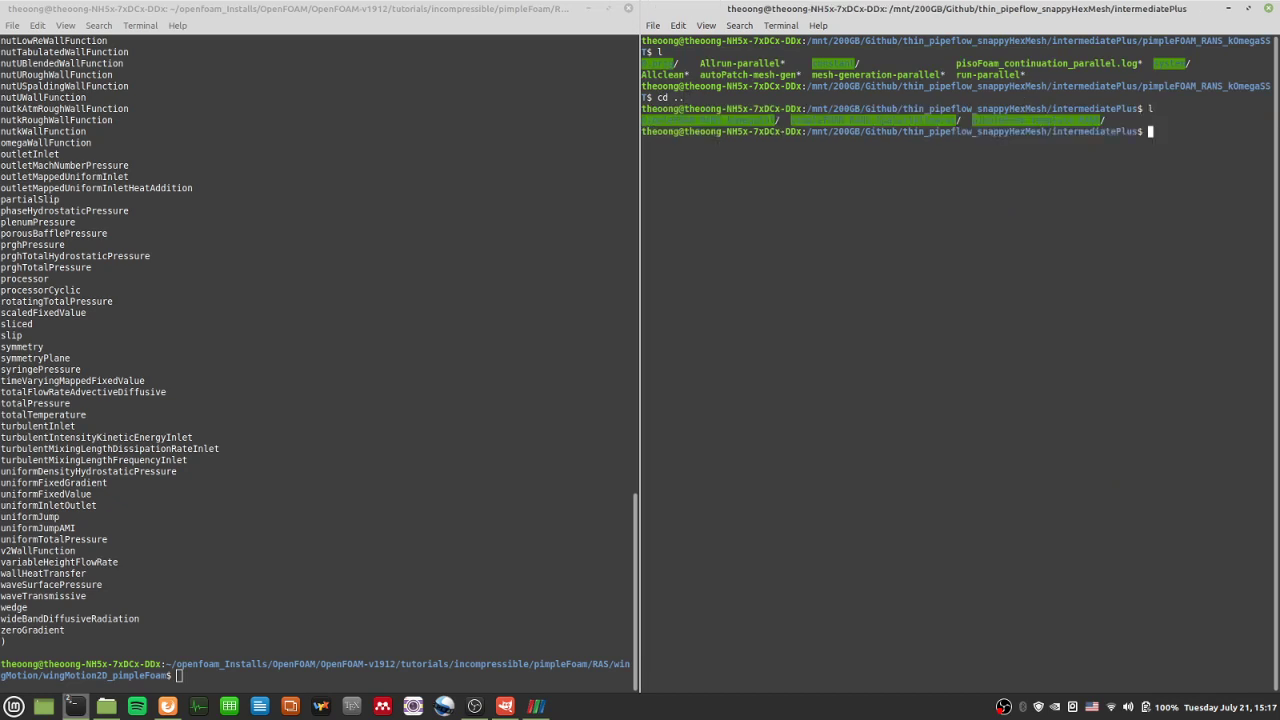
# - Enter the pimpleFOAM_RANS_SpalartAllmaras case directory and list its contents
pyautogui.write('cd pimpleFOAM')
pyautogui.press('Tab')
pyautogui.write('S')
pyautogui.press('Tab')
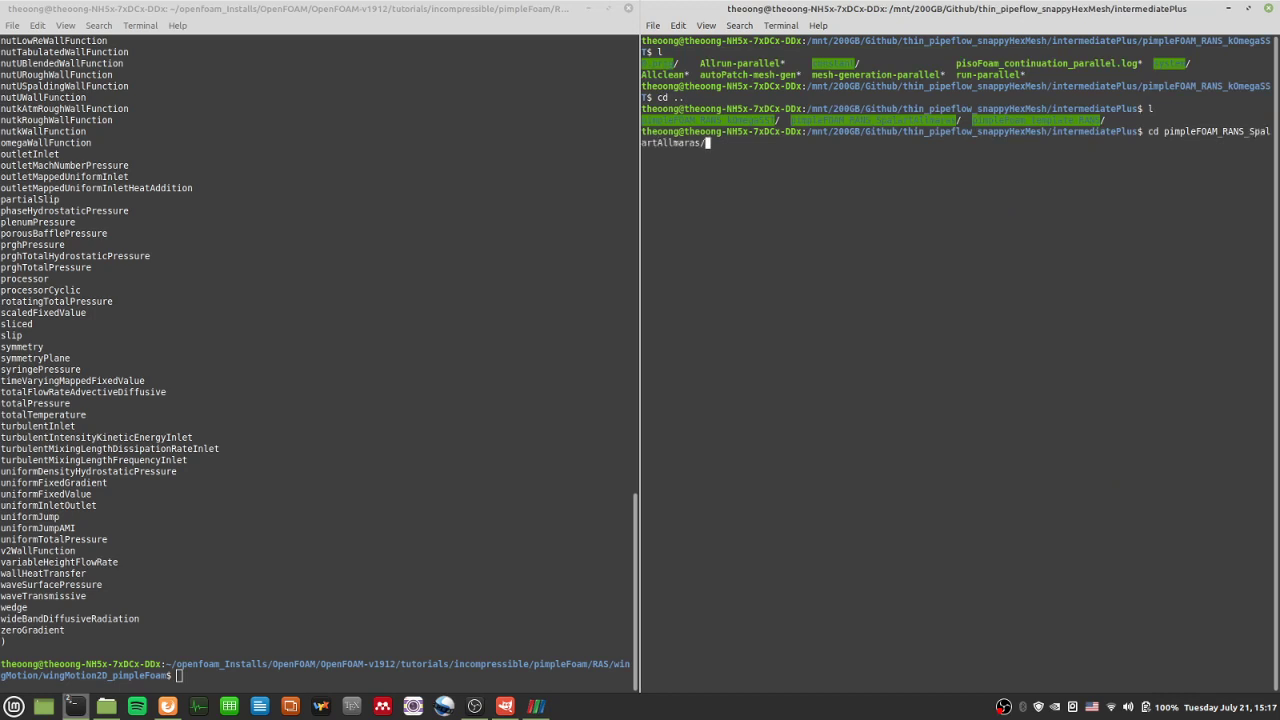
pyautogui.press('Return')
pyautogui.write('l')
pyautogui.press('Return')
# - Look through the printed list of available boundary condition types in the other terminal
pyautogui.click(383, 364)
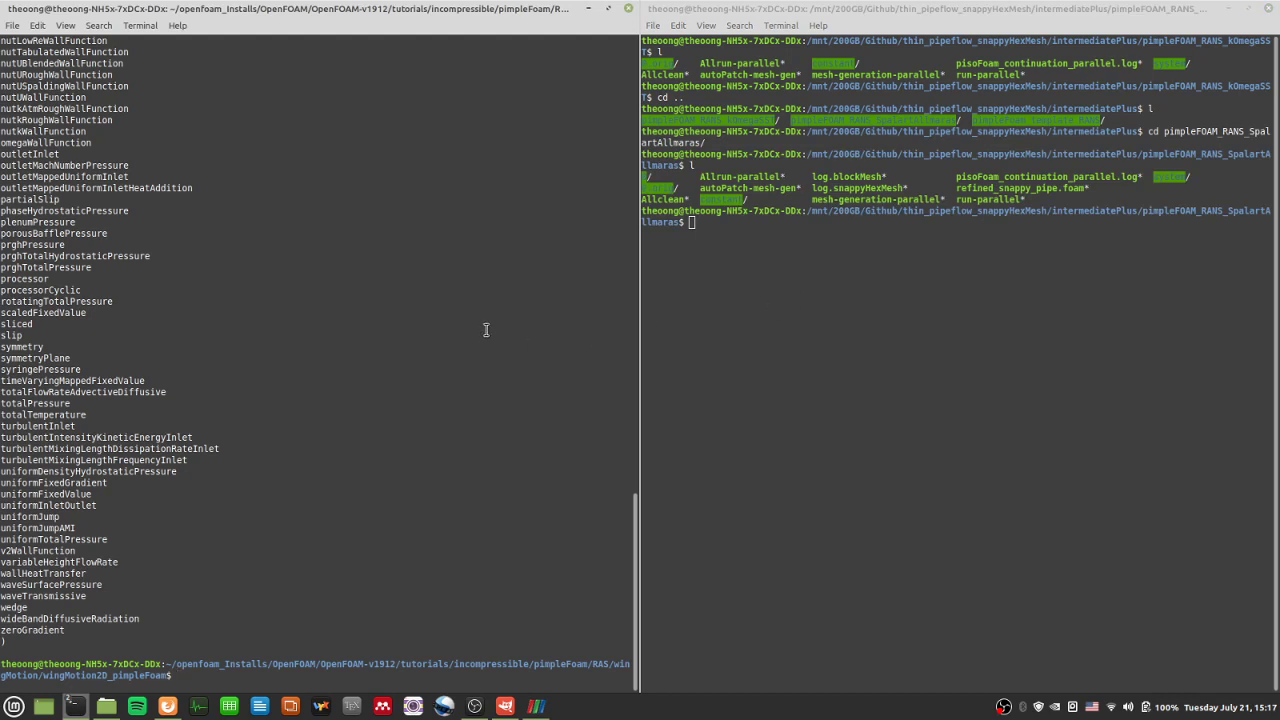
pyautogui.scroll(2, 486, 330)
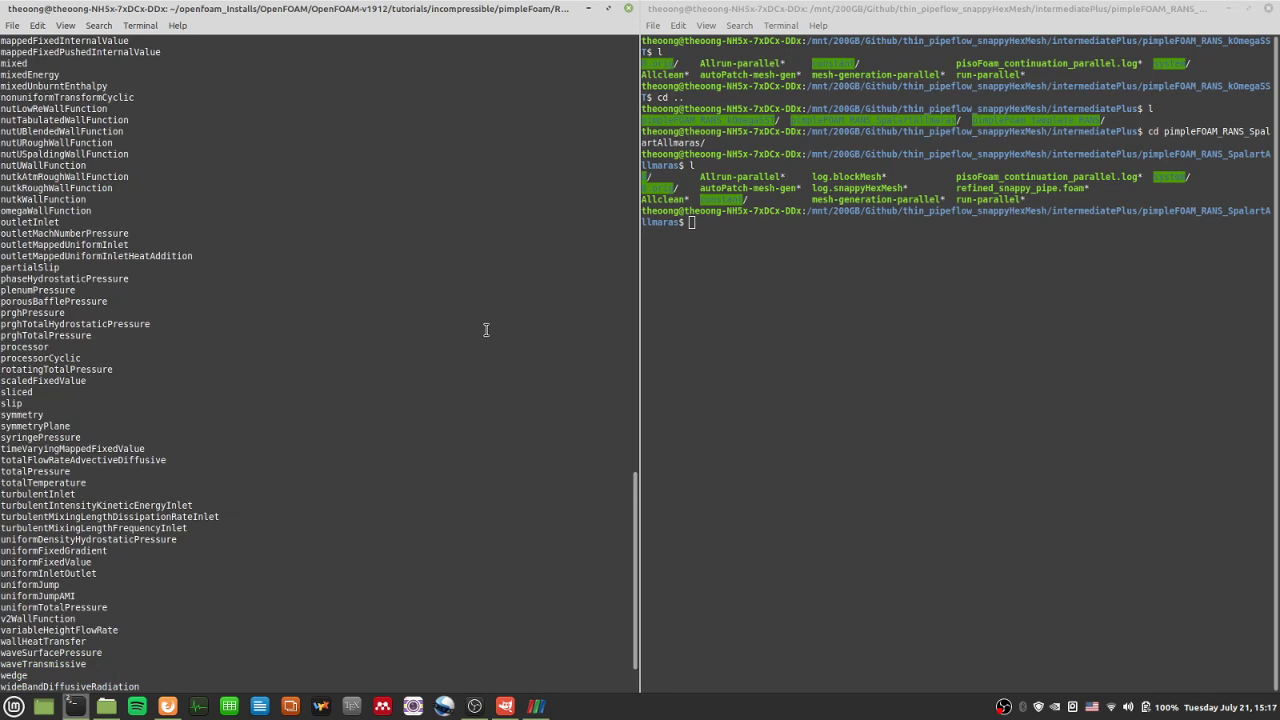
pyautogui.scroll(4, 486, 330)
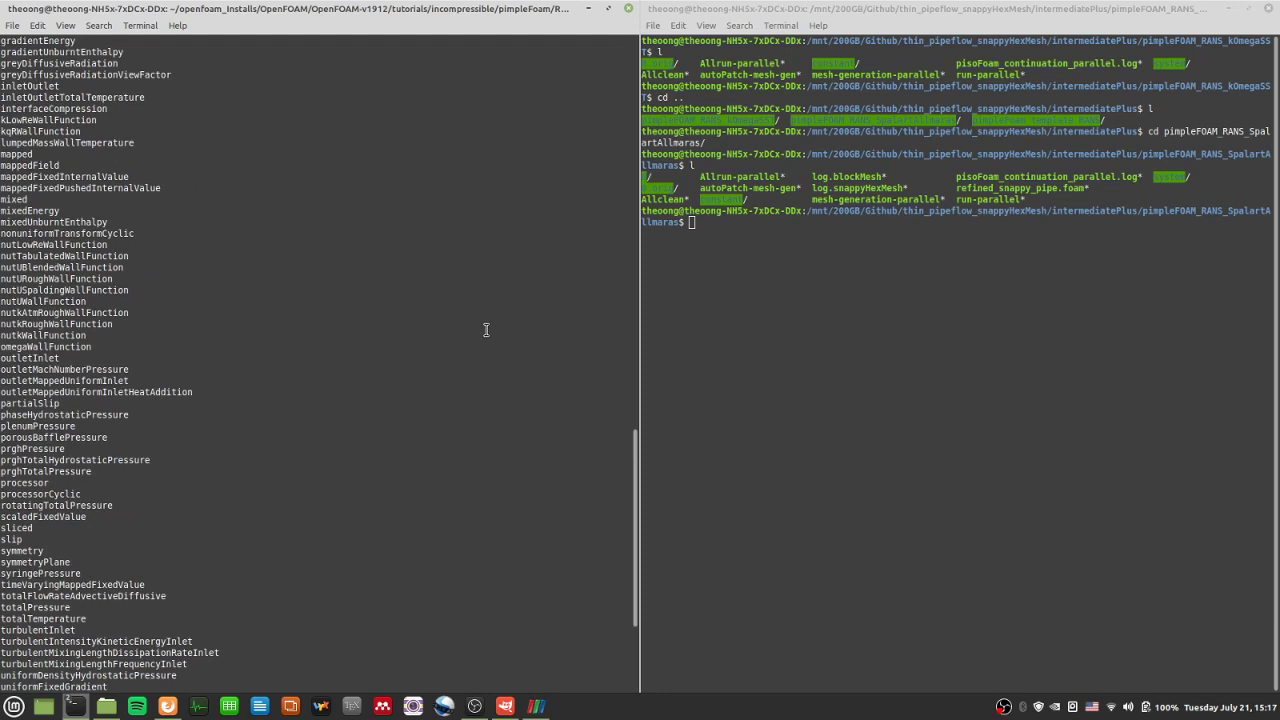
# - Go back from the SpalartAllmaras case to the intermediatePlus directory and list its case folders
pyautogui.click(897, 309)
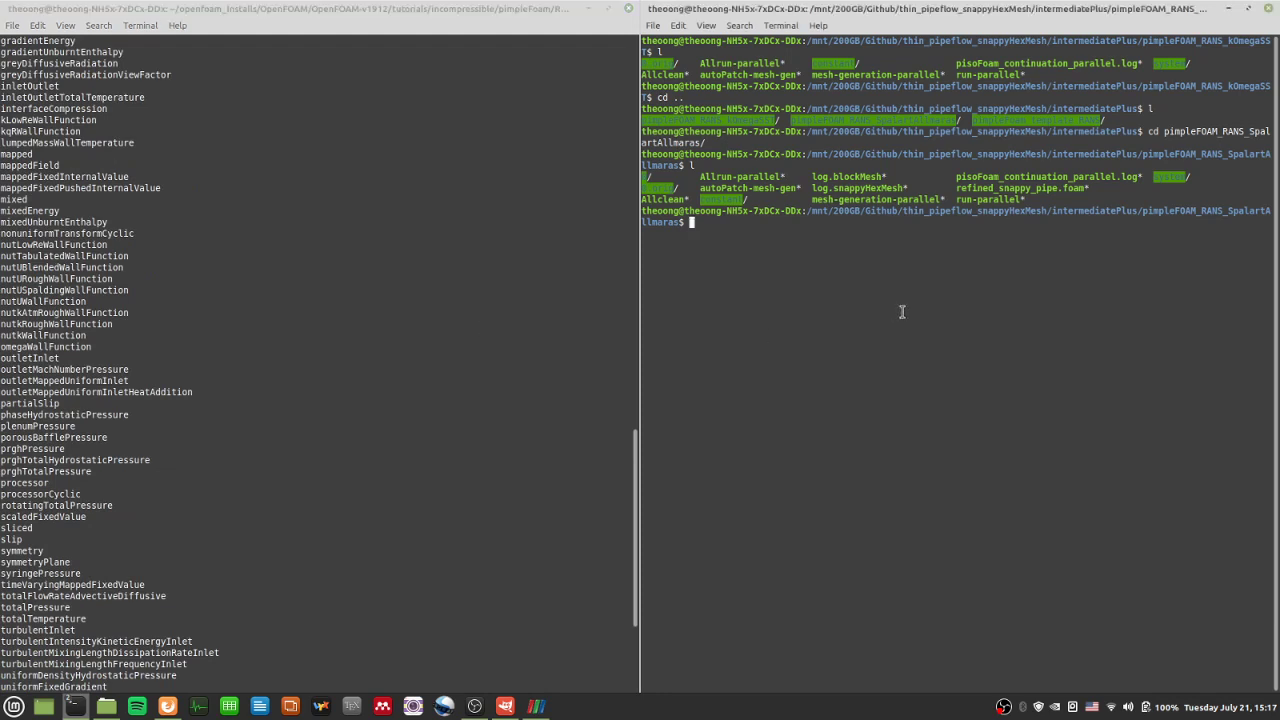
pyautogui.write('cd ..')
pyautogui.press('Return')
pyautogui.write('l')
pyautogui.press('Return')
pyautogui.write('c')
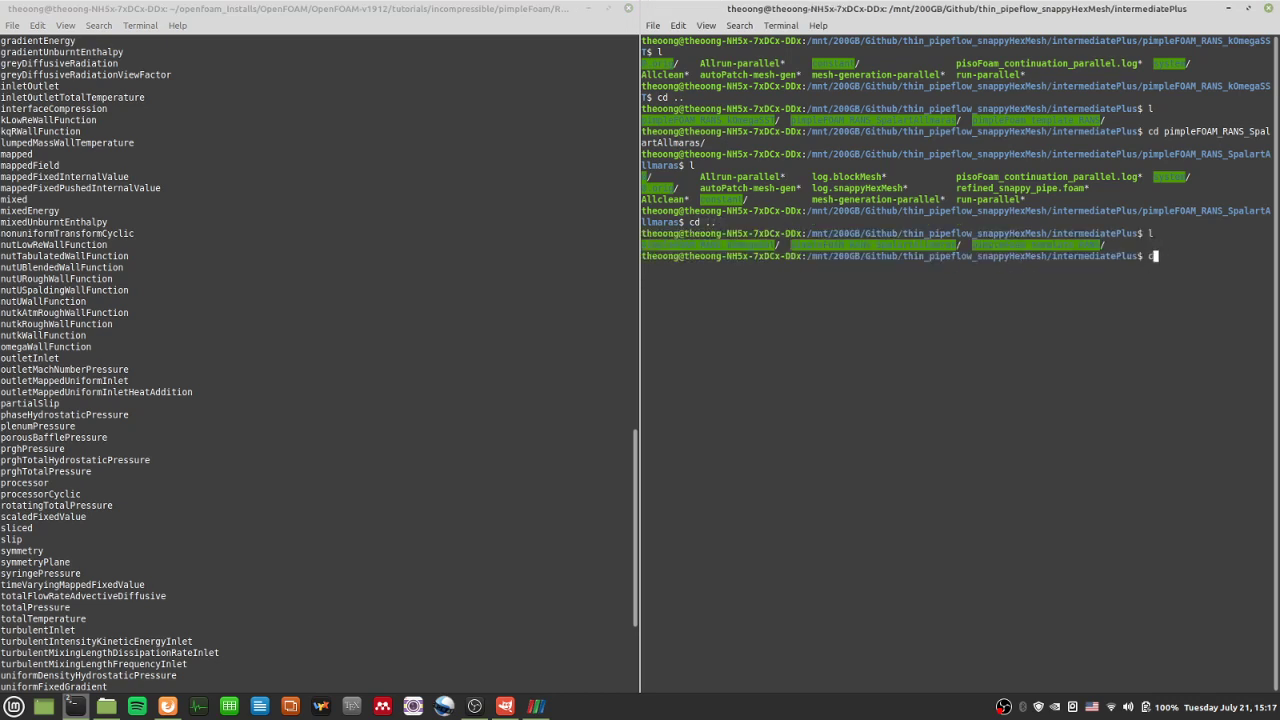
pyautogui.write('d pimpleF')
pyautogui.press('Return')
pyautogui.write('l')
pyautogui.press('Return')
# - Enter the pimpleFOAM_RANS_kOmegaSST case directory and list its contents
pyautogui.write('cd pimpleF')
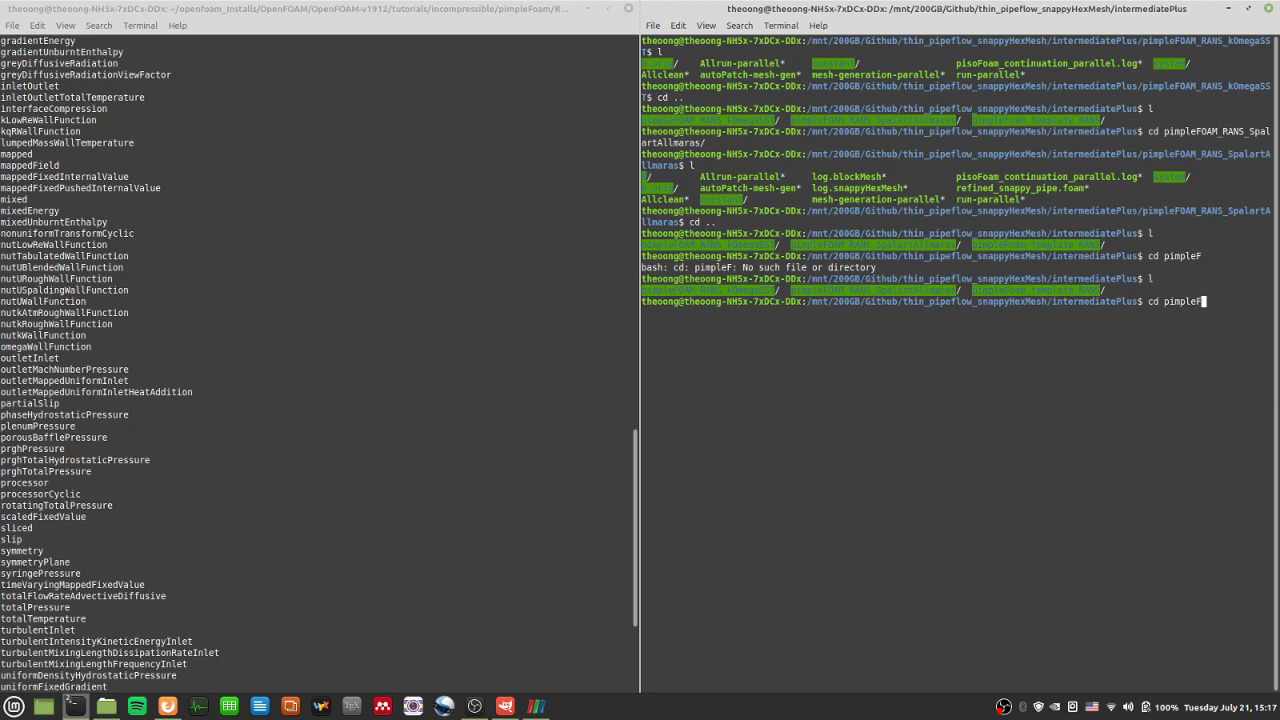
pyautogui.press('Tab')
pyautogui.write('kO')
pyautogui.press('Tab')
pyautogui.press('Return')
pyautogui.write('l')
pyautogui.press('Return')
# - Enter the kOmegaSST case's 0.orig directory and list its field files
pyautogui.write('cd 0.orig')
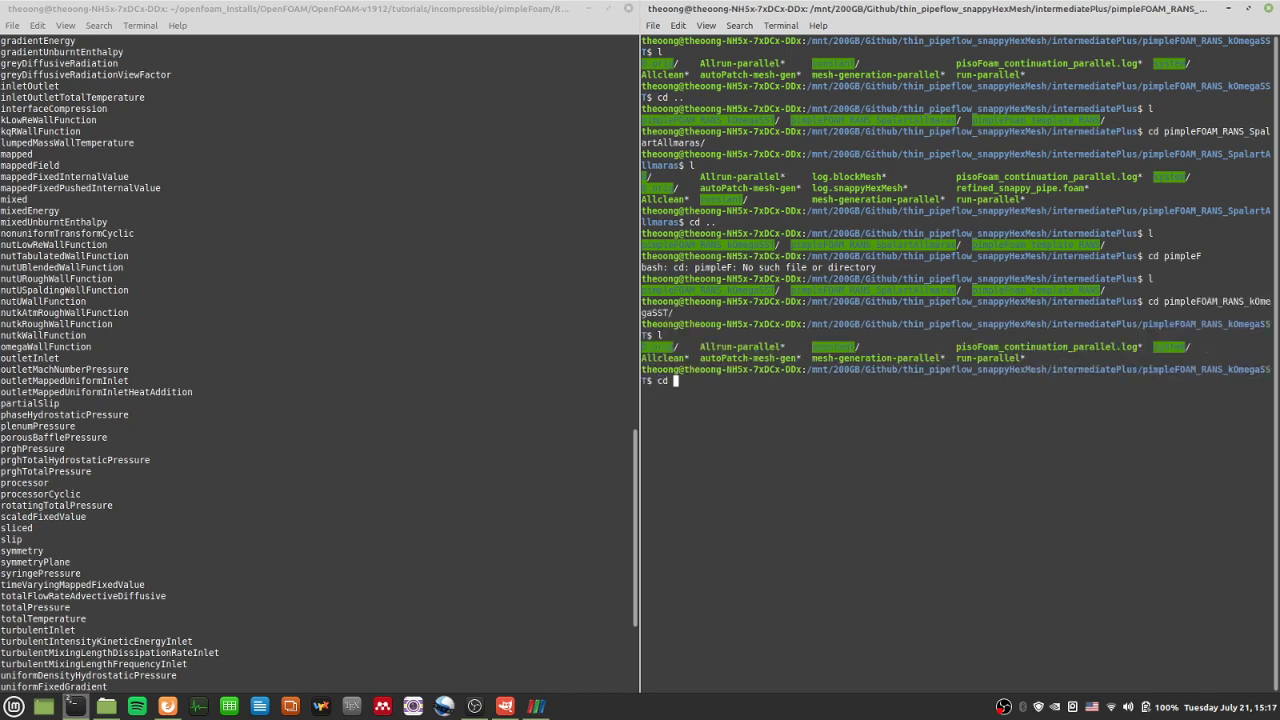
pyautogui.press('Return')
pyautogui.write('l')
pyautogui.press('Return')
# - Open the omega file in vi, examine its wall boundary condition, and close it without saving
pyautogui.write('vi ')
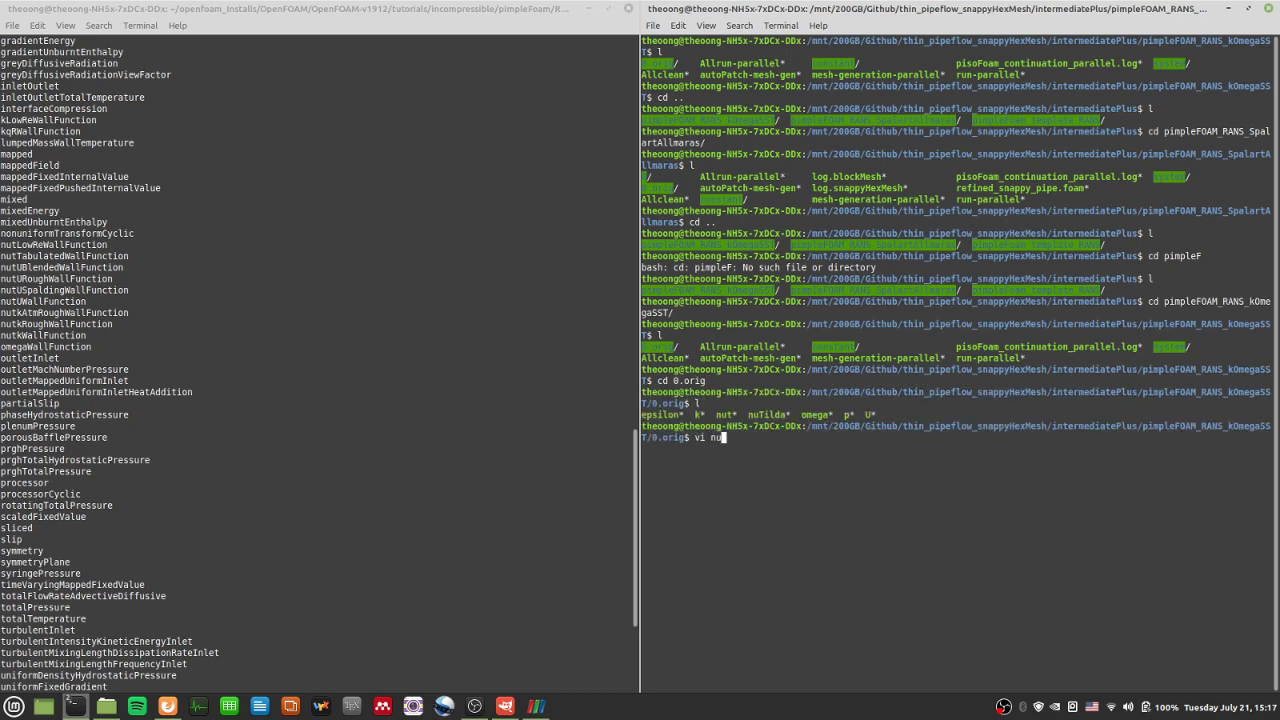
pyautogui.write('omega')
pyautogui.press('Return')
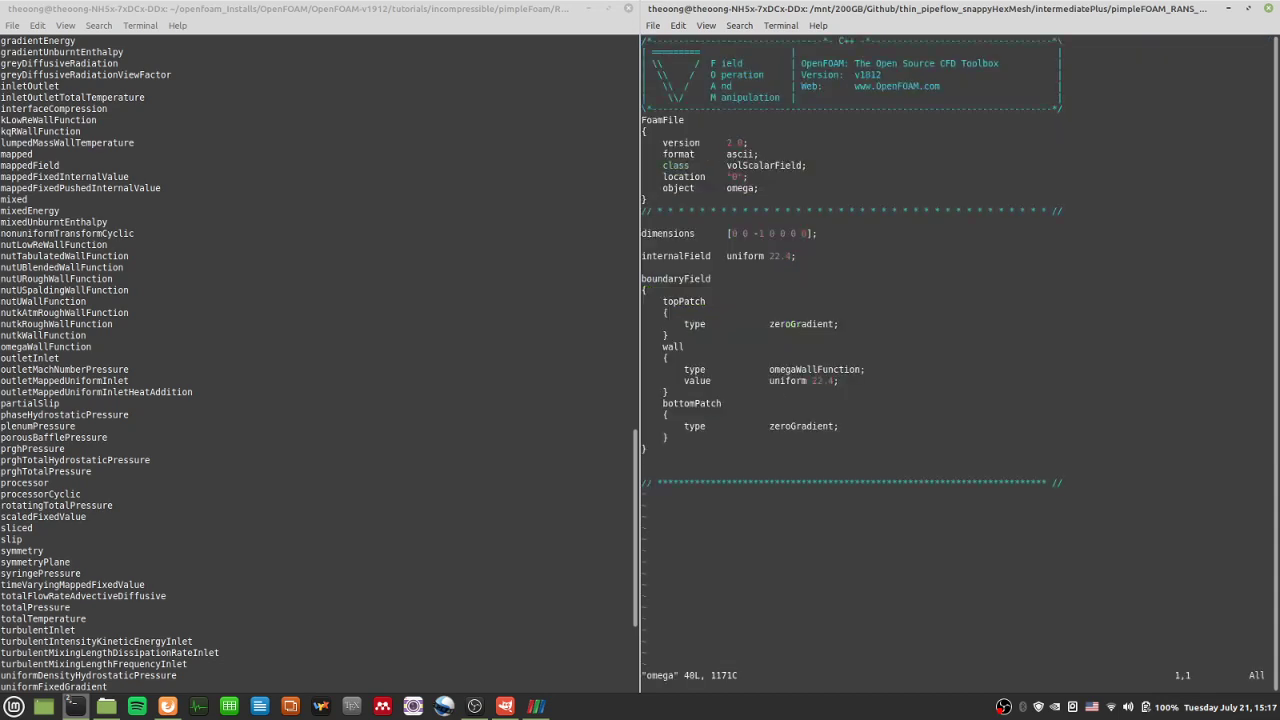
pyautogui.moveTo(829, 403); pyautogui.dragTo(617, 346)
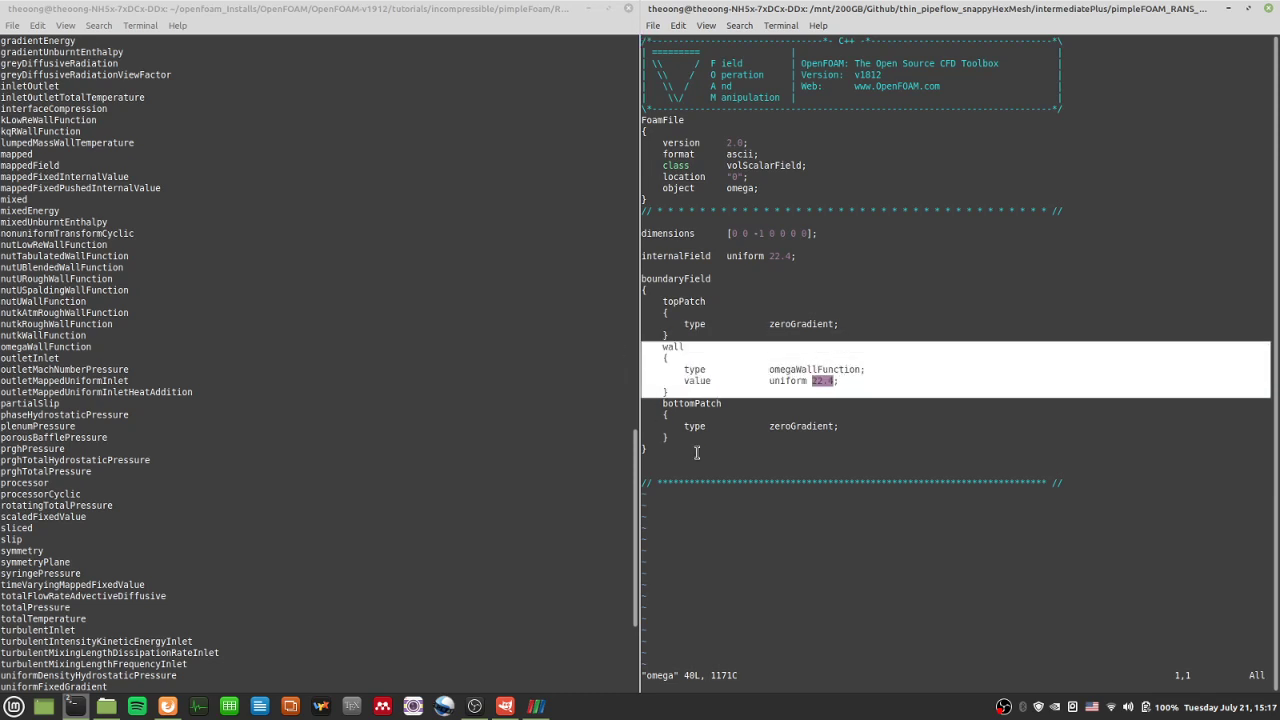
pyautogui.write(':q')
pyautogui.press('Return')
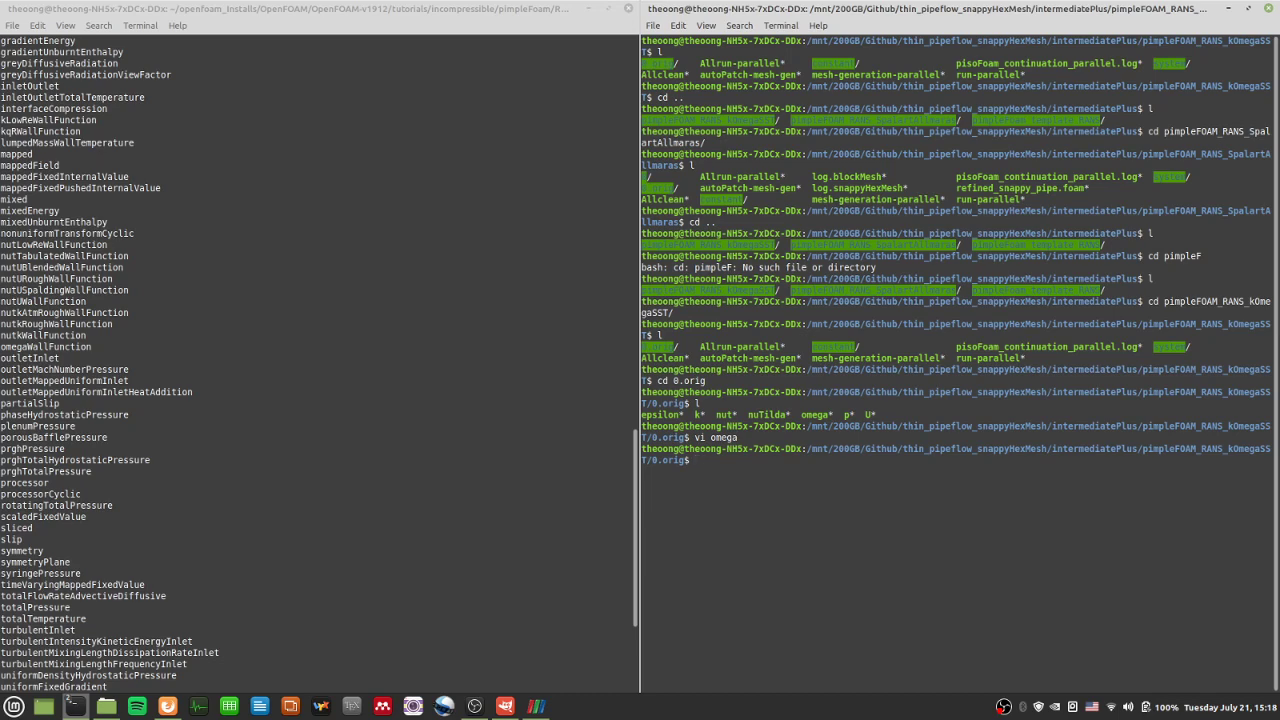
# - Open the epsilon file in vi to examine its bottomPatch inlet condition, and close it without saving
pyautogui.write('vi epsilon')
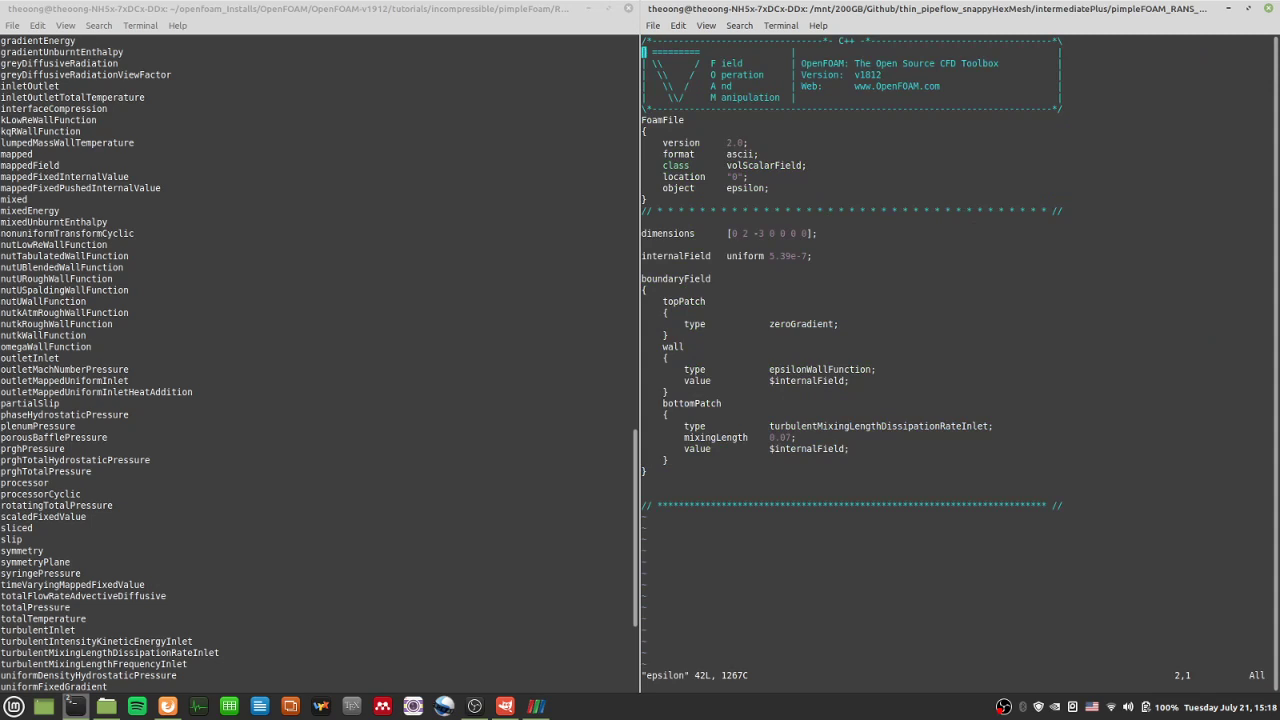
pyautogui.write(':q')
pyautogui.press('Return')
# - Return through the kOmegaSST case to the intermediatePlus directory, listing the contents and clearing the terminal
pyautogui.write('cd ..')
pyautogui.press('Return')
pyautogui.write('l')
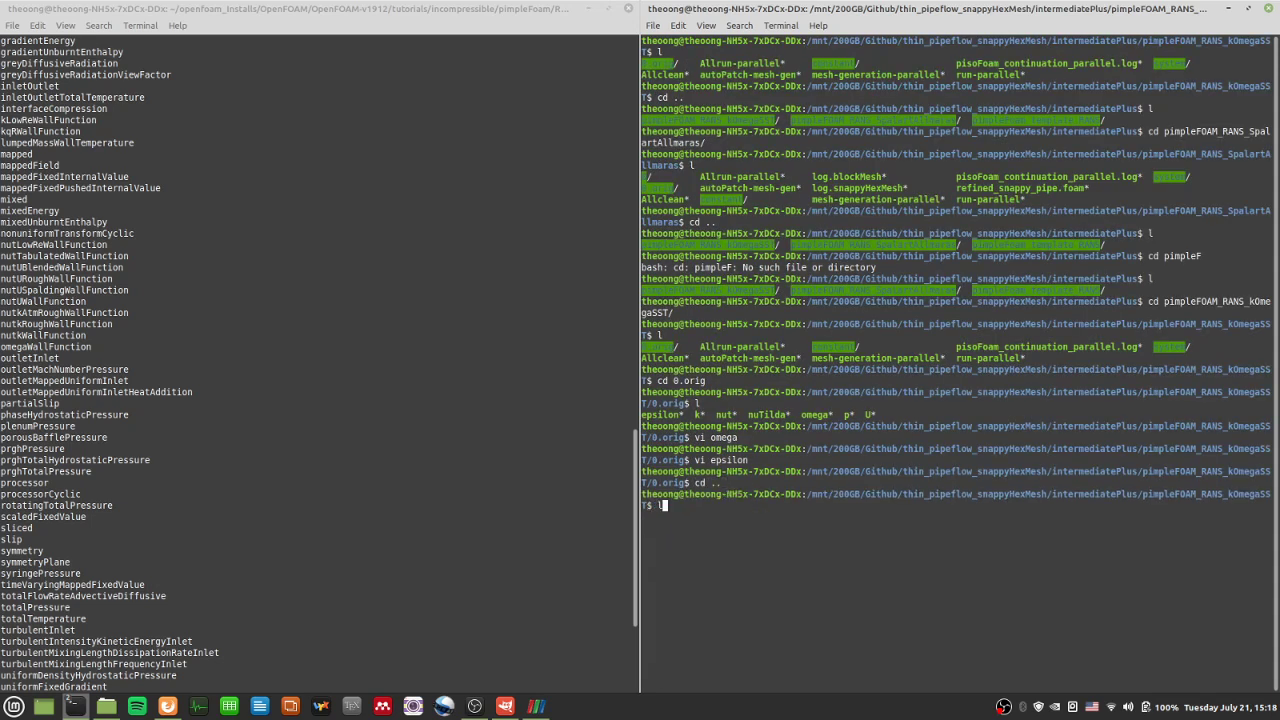
pyautogui.press('Return')
pyautogui.write('cd ..')
pyautogui.press('Return')
pyautogui.write('l')
pyautogui.press('Return')
pyautogui.hotkey('ctrl', 'l')
# - Enter the pimpleFoam template case directory and list its contents
pyautogui.write('cd pimpleF')
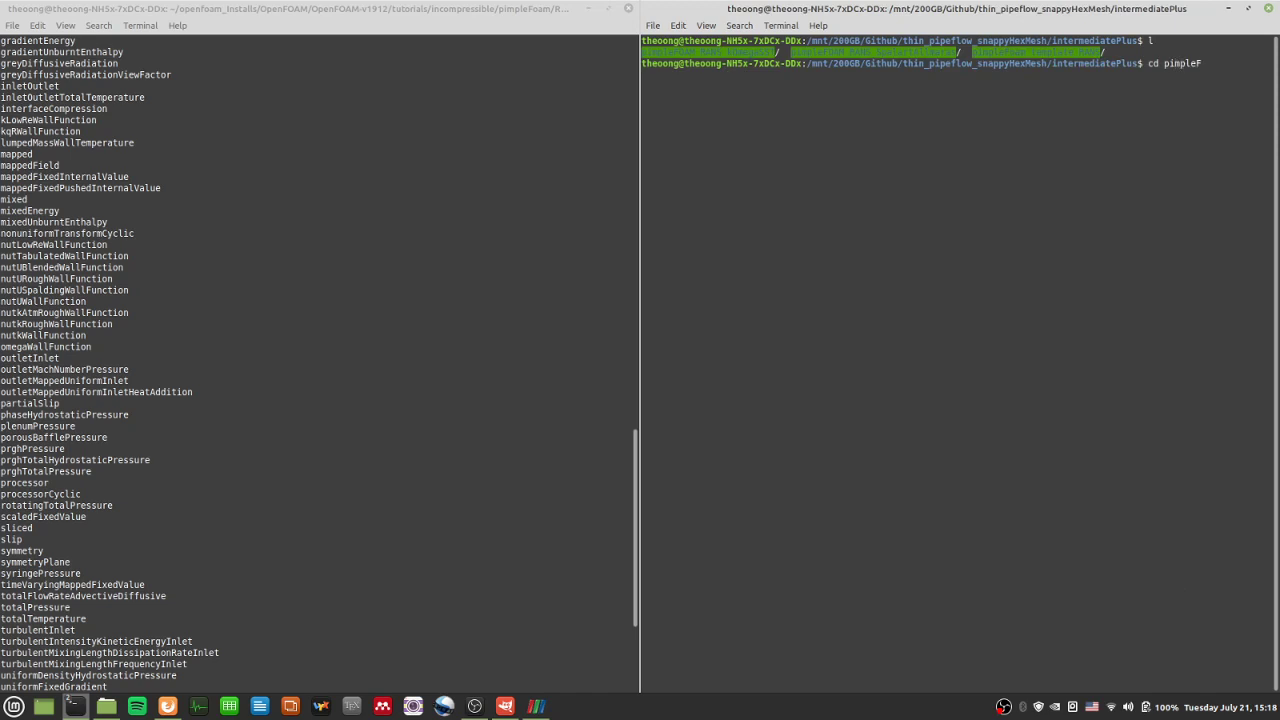
pyautogui.press('Tab')
pyautogui.press('Return')
pyautogui.write('l')
pyautogui.press('Return')
# - Open the template case's omega initial field file in vi to examine its boundary conditions, and close it
pyautogui.write('cd 0')
pyautogui.press('Return')
pyautogui.write('l')
pyautogui.press('Return')
pyautogui.write('vi omega')
pyautogui.press('Return')
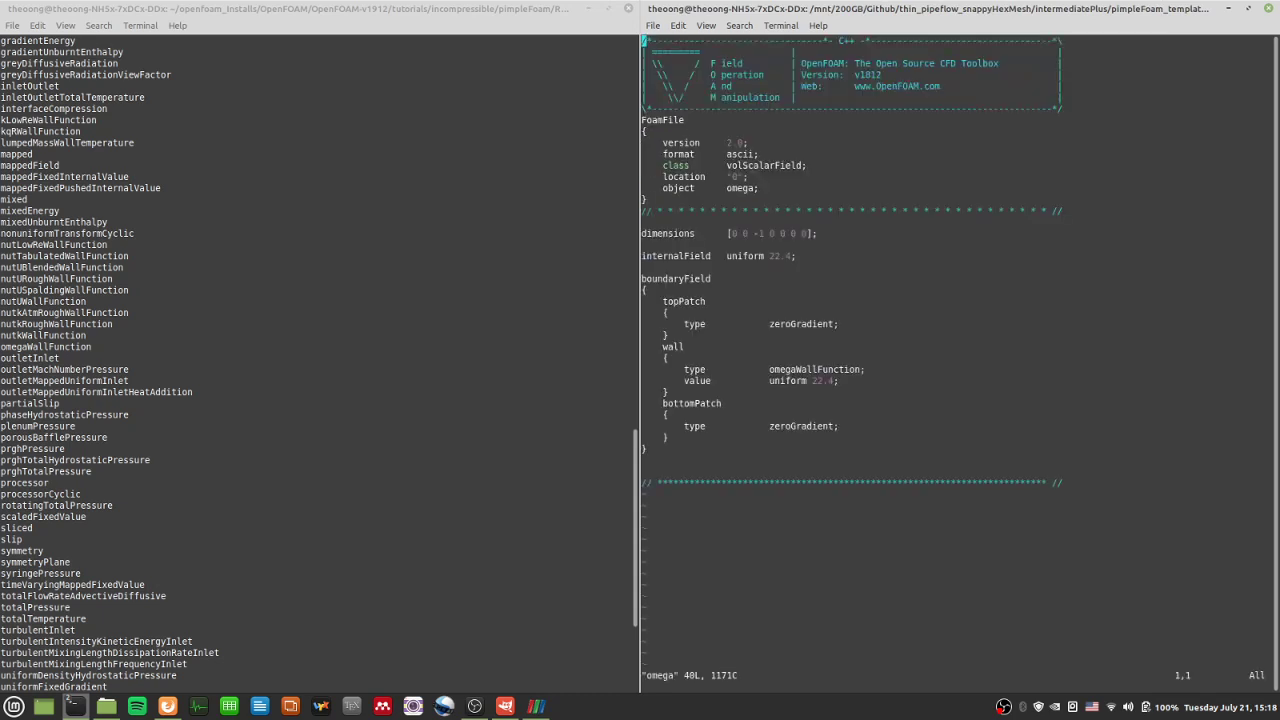
pyautogui.write(':q')
pyautogui.press('Return')
# - Return to the template case's main directory and list its contents
pyautogui.write('cd ..')
pyautogui.press('Return')
pyautogui.write('l')
pyautogui.press('Return')
pyautogui.write('cd')
pyautogui.press('BackSpace')
pyautogui.press('BackSpace')
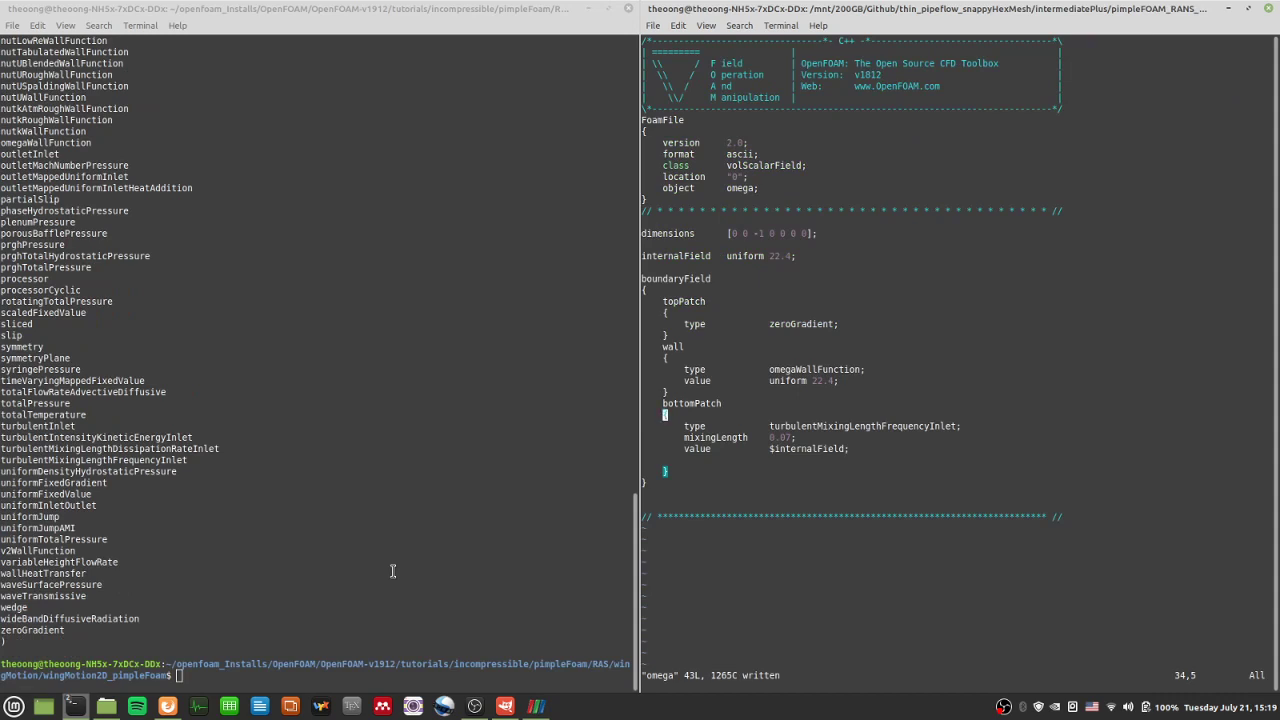
# - Review the bottomPatch inlet entry in the kOmegaSST omega file, close vi, and list the 0.orig files
pyautogui.moveTo(877, 483); pyautogui.dragTo(890, 380)
pyautogui.click(934, 503)
pyautogui.moveTo(908, 478); pyautogui.dragTo(912, 405)
pyautogui.click(915, 432)
pyautogui.write(':q')
pyautogui.press('Return')
pyautogui.write('l')
pyautogui.press('Return')
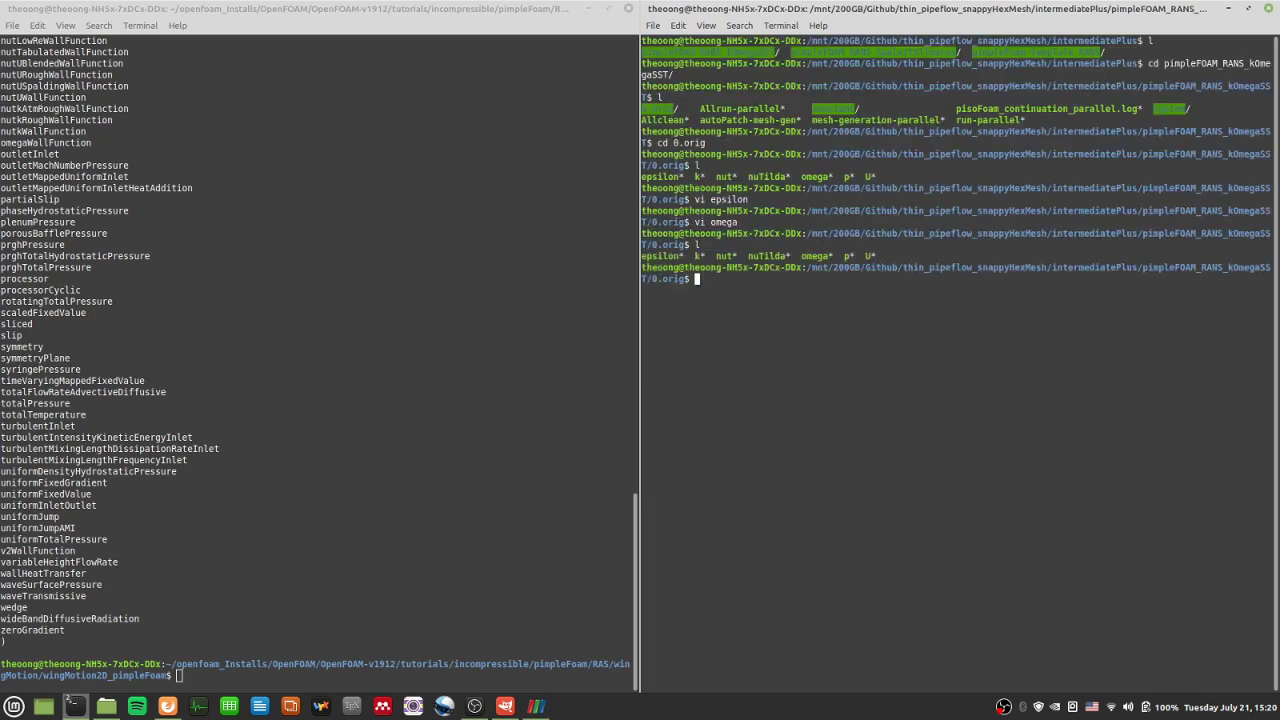
# - Reopen the kOmegaSST omega file in vi for a check and close it without changes
pyautogui.write('cd')
pyautogui.press('BackSpace')
pyautogui.press('BackSpace')
pyautogui.write('vi omega')
pyautogui.press('Return')
pyautogui.write(':q')
pyautogui.press('Return')
# - Return to the kOmegaSST case directory, clear the terminal, and list the directory's contents
pyautogui.write('cd ..')
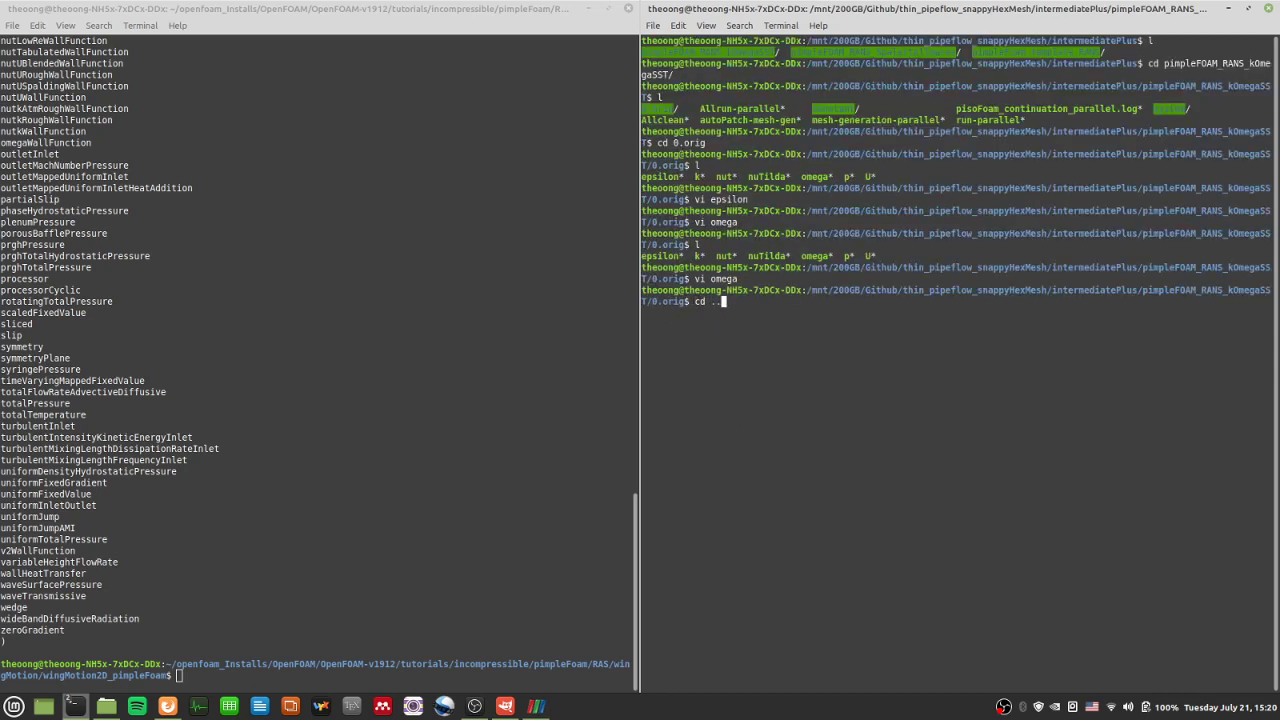
pyautogui.press('Return')
pyautogui.write('l')
pyautogui.press('Return')
pyautogui.write('clear')
pyautogui.press('Return')
pyautogui.write('l')
pyautogui.press('Return')
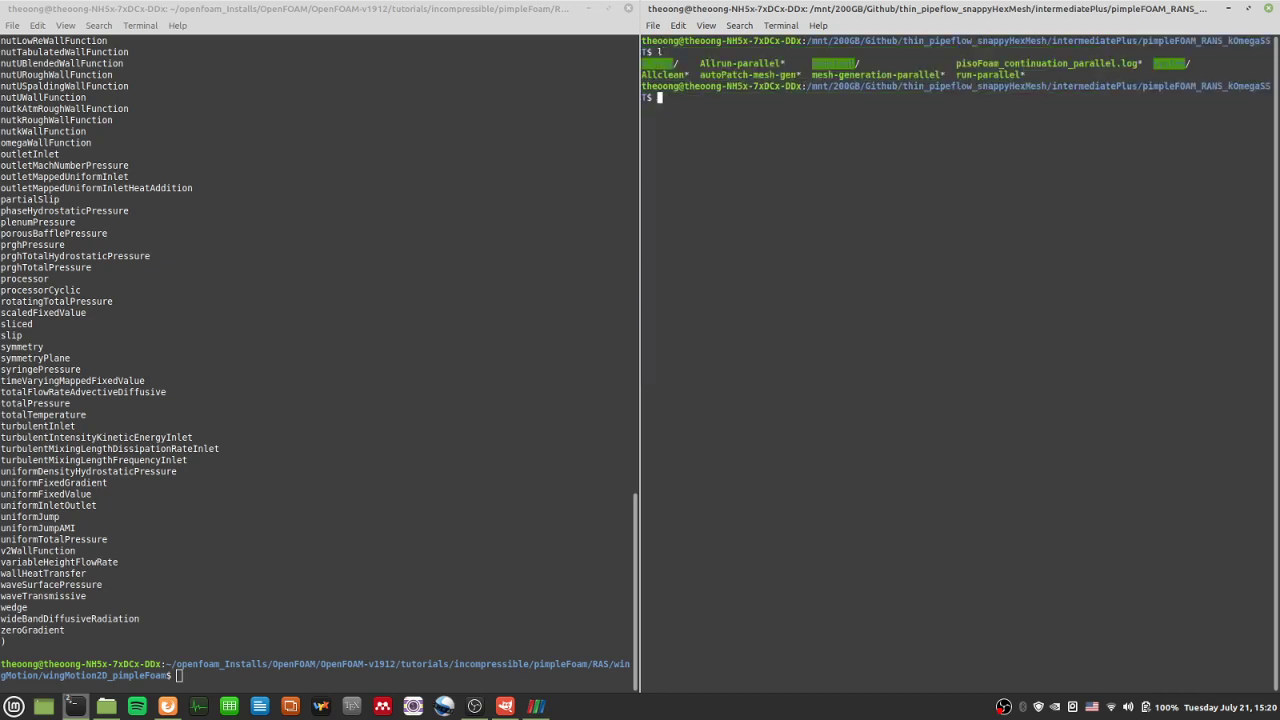
# - Stage all changes with git and commit them with the message "kOmegaSST BCs done"
pyautogui.write('vi omega')
pyautogui.press('Up')
pyautogui.press('Down')
pyautogui.press('Up')
pyautogui.press('Down')
pyautogui.press('Up')
pyautogui.press('Up')
pyautogui.press('Down')
pyautogui.press('BackSpace')
pyautogui.write('git add . && git commit -m "kOmegaSST BCs done"')
pyautogui.press('Return')
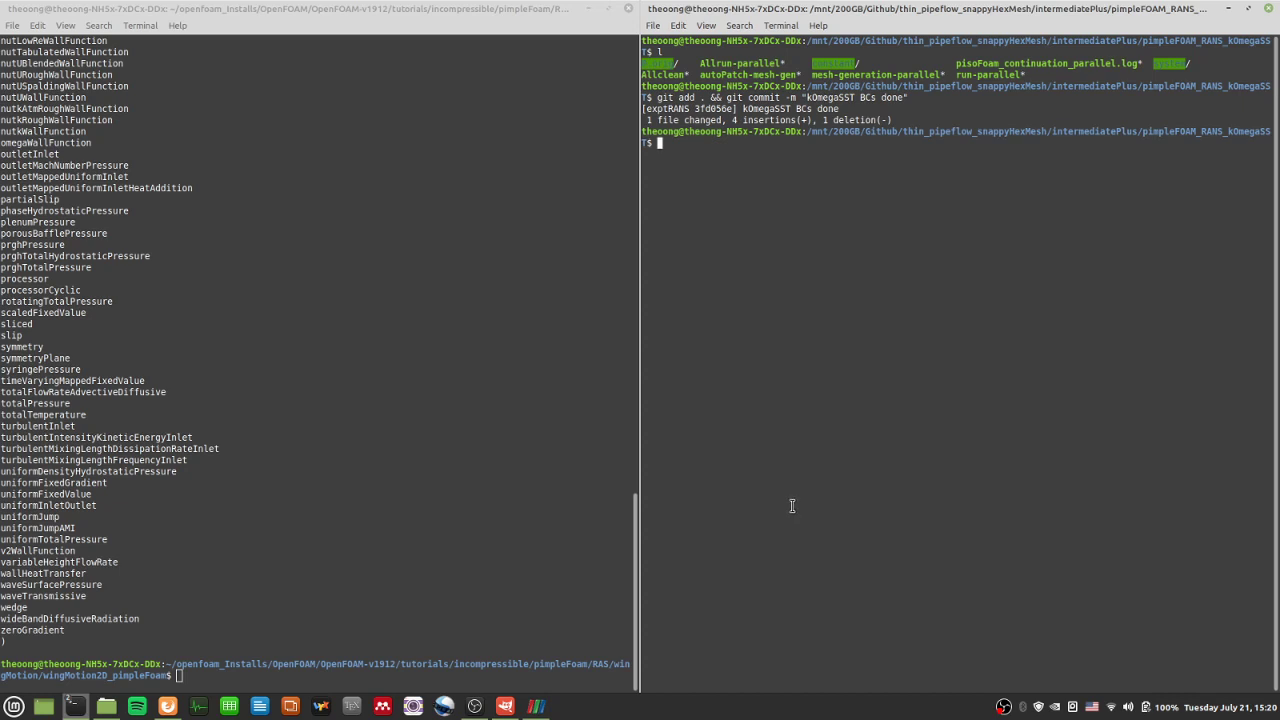
# - List the kOmegaSST case, move up to the intermediatePlus directory, and list its case folders
pyautogui.scroll(4, 594, 548)
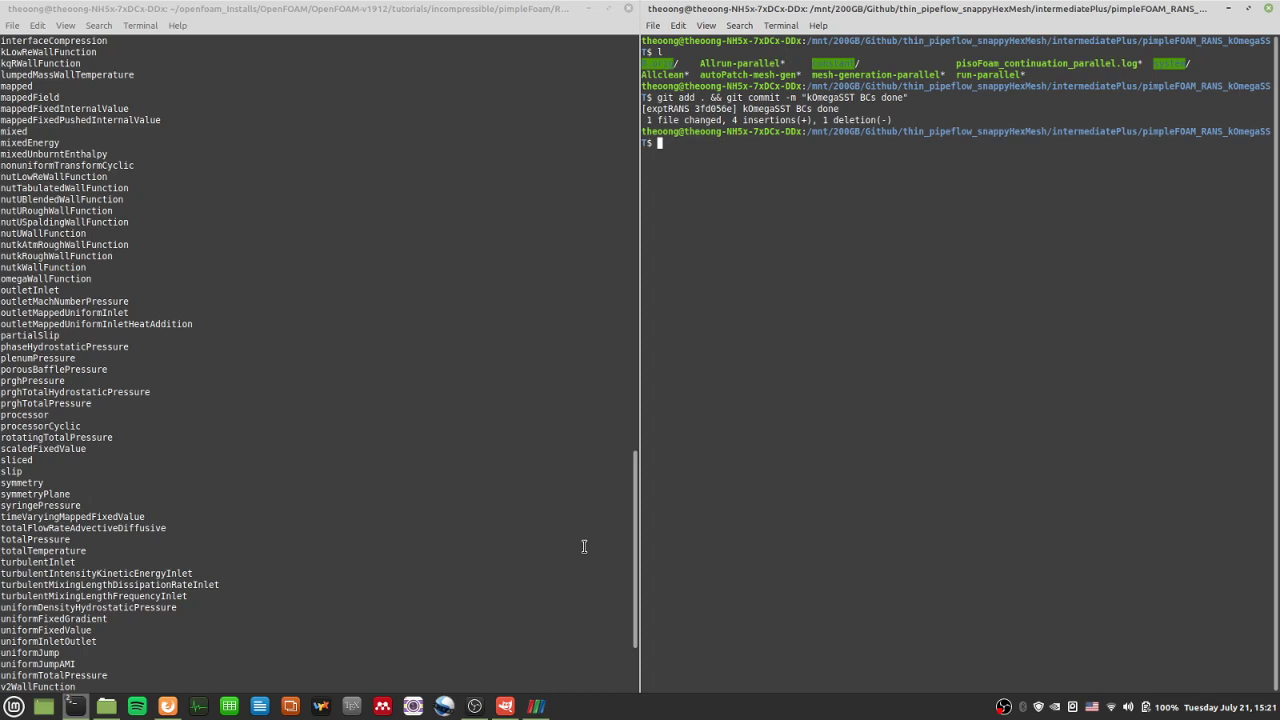
pyautogui.scroll(-4, 584, 546)
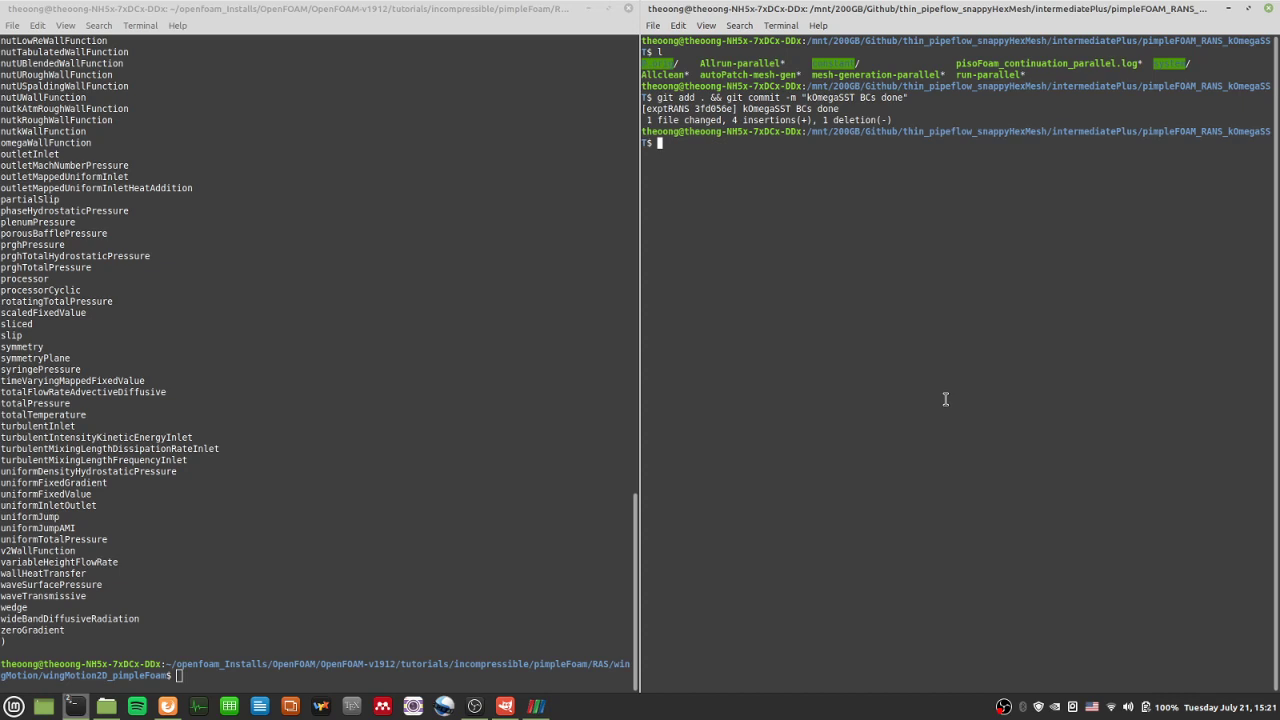
pyautogui.write('l')
pyautogui.press('Return')
pyautogui.write('cd ..')
pyautogui.press('Return')
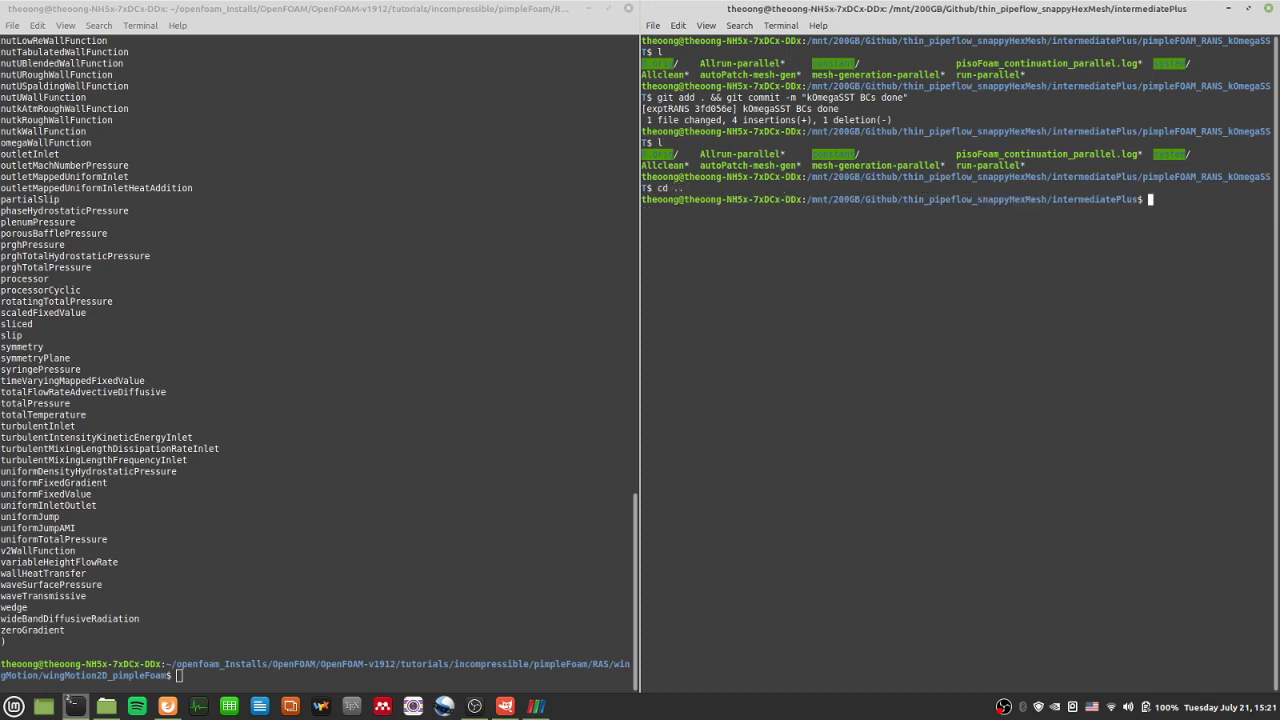
pyautogui.write('l')
pyautogui.press('Return')
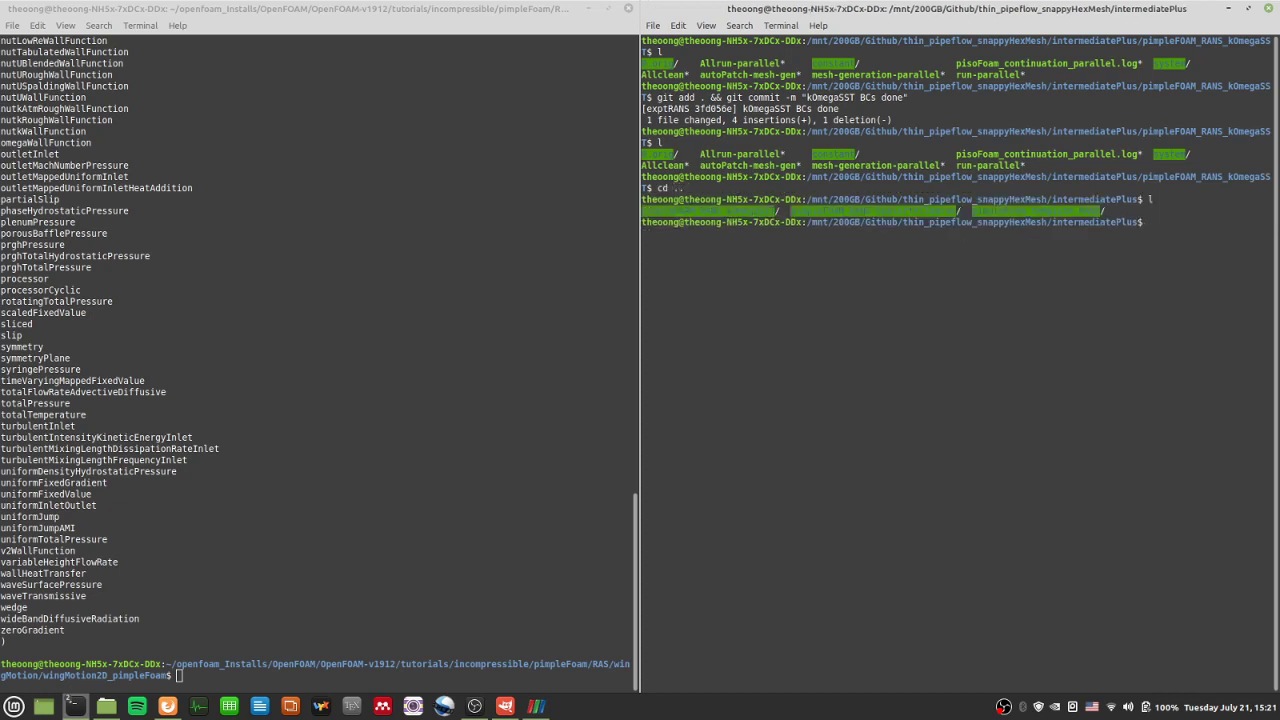
# - Enter the pimpleFOAM_RANS_SpalartAllmaras case directory and list its contents
pyautogui.write('cd pimpleFO')
pyautogui.press('Tab')
pyautogui.write('S')
pyautogui.press('Tab')
pyautogui.press('Return')
pyautogui.write('l')
pyautogui.press('Return')
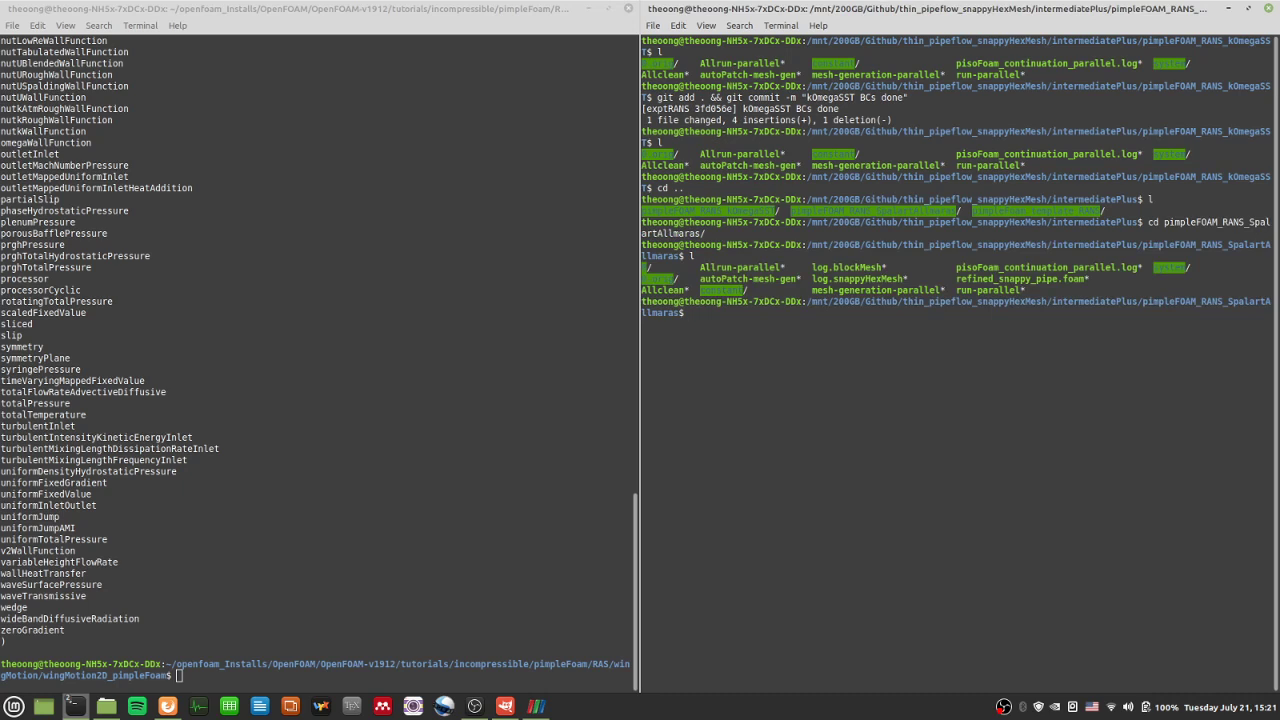
# - Enter the SpalartAllmaras case's 0 directory and list its field files
pyautogui.write('cd 0')
pyautogui.press('Return')
pyautogui.write('l')
pyautogui.press('Return')
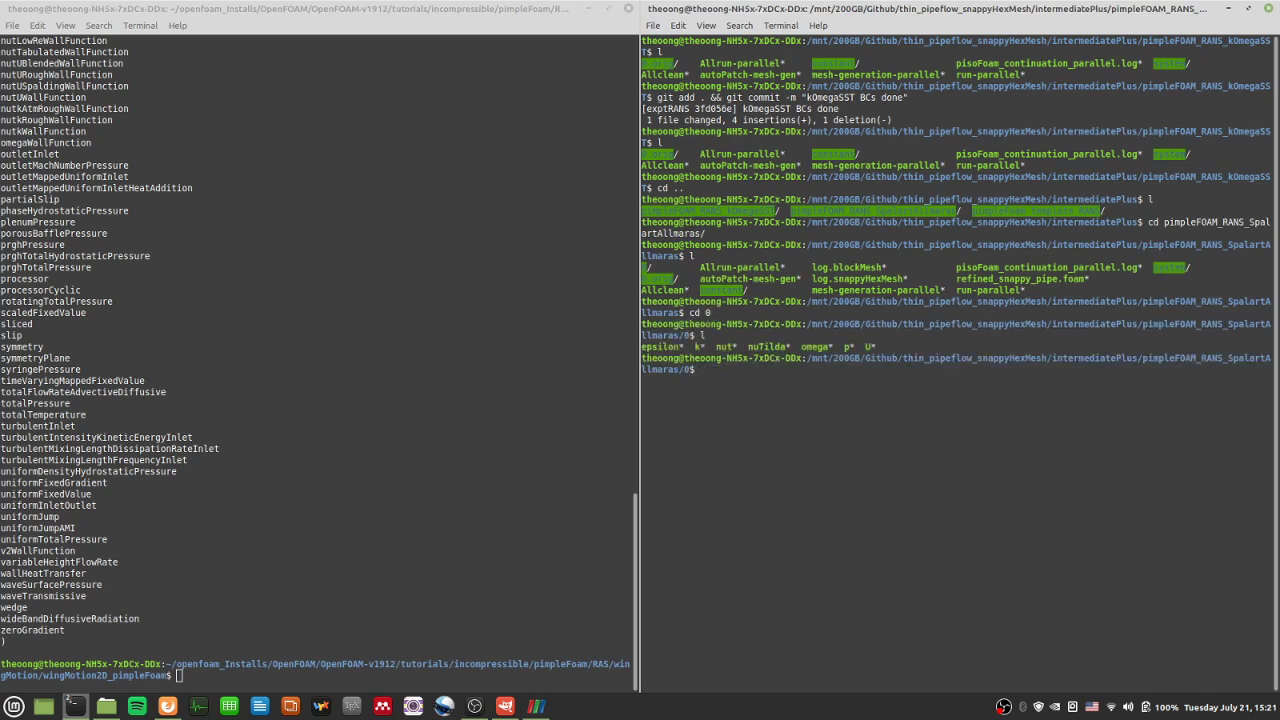
# - Open the nuTilda file in vi and examine its boundaryField entries
pyautogui.moveTo(753, 346); pyautogui.dragTo(781, 346)
pyautogui.doubleClick(722, 346)
pyautogui.moveTo(748, 344); pyautogui.dragTo(787, 347)
pyautogui.write('vi nuTilda')
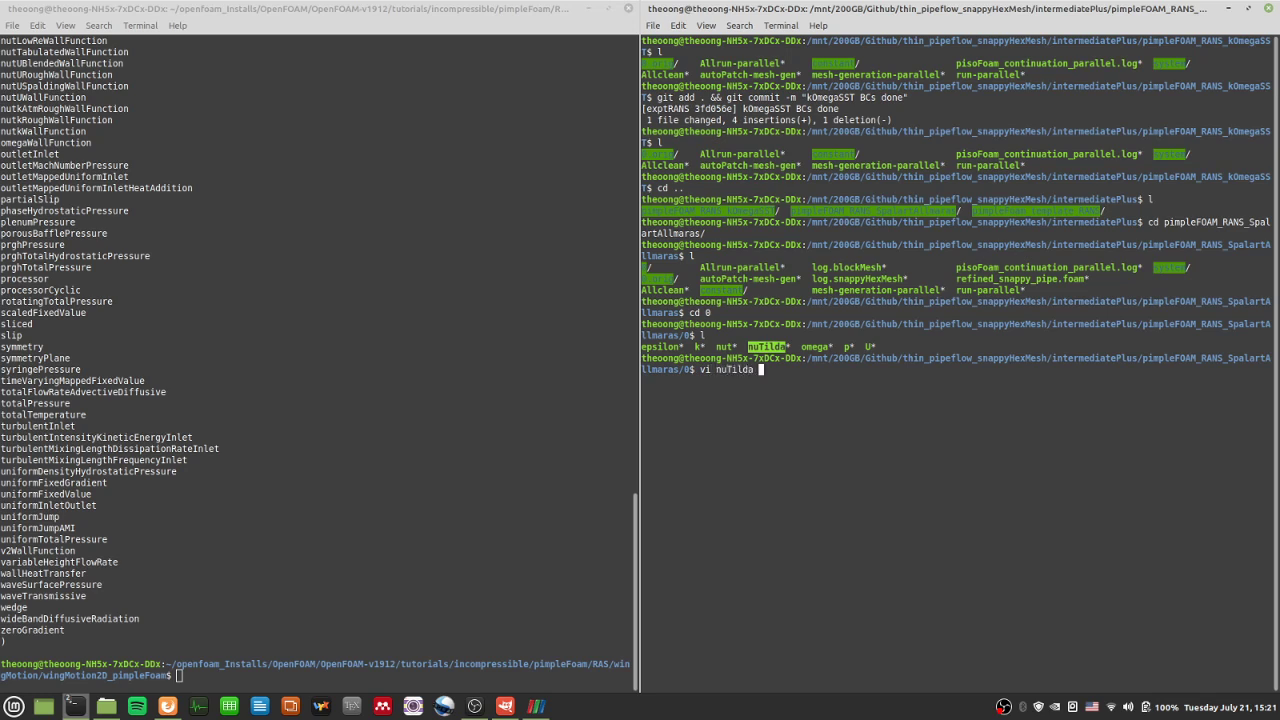
pyautogui.press('Return')
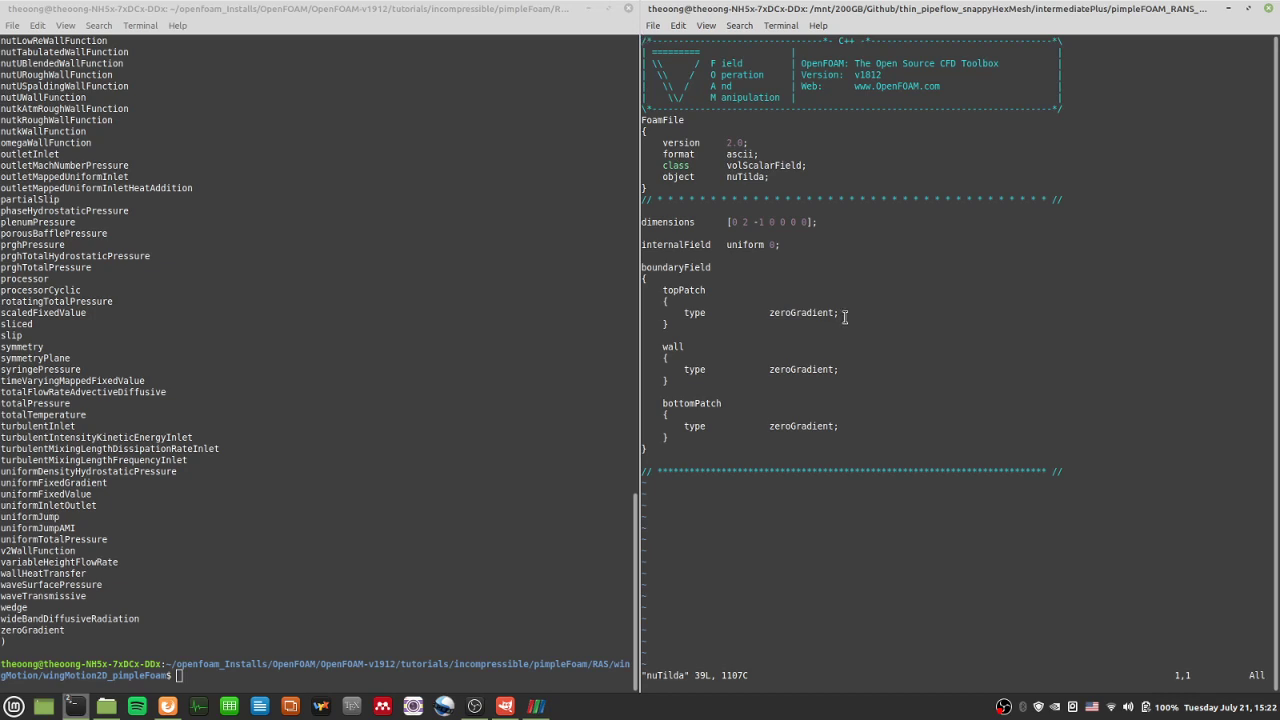
pyautogui.moveTo(782, 437); pyautogui.dragTo(789, 260)
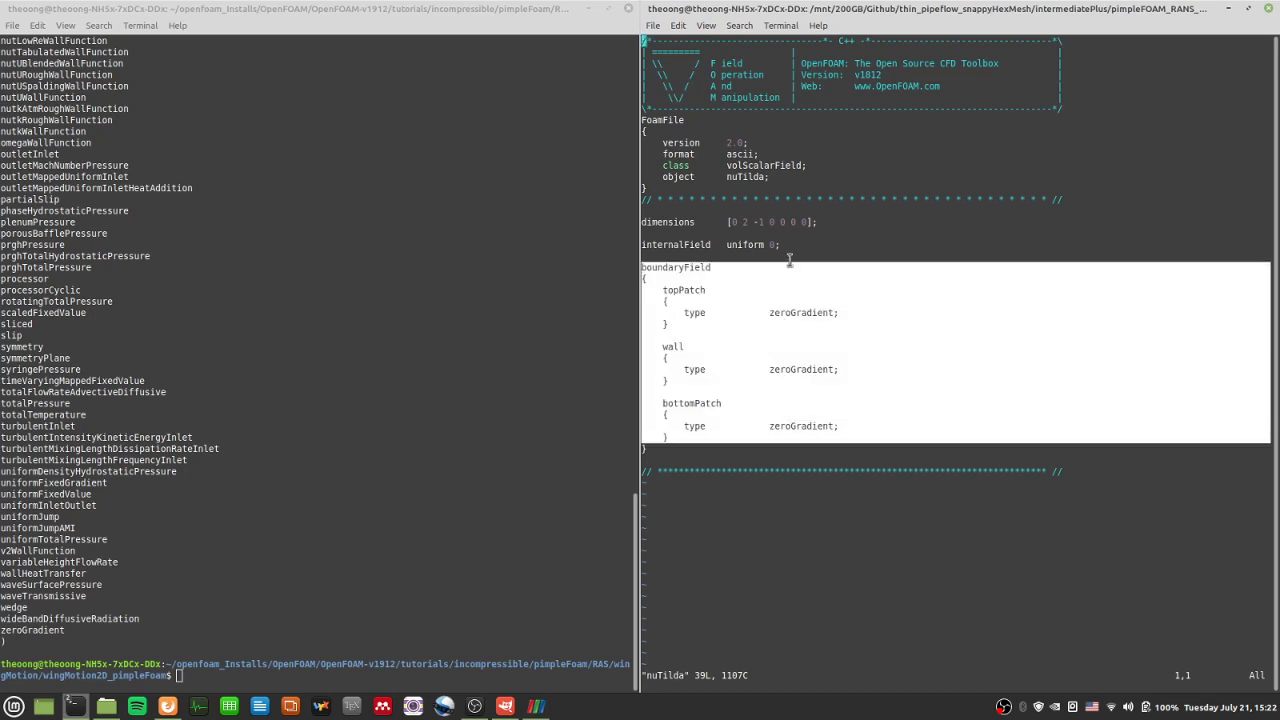
pyautogui.click(784, 369)
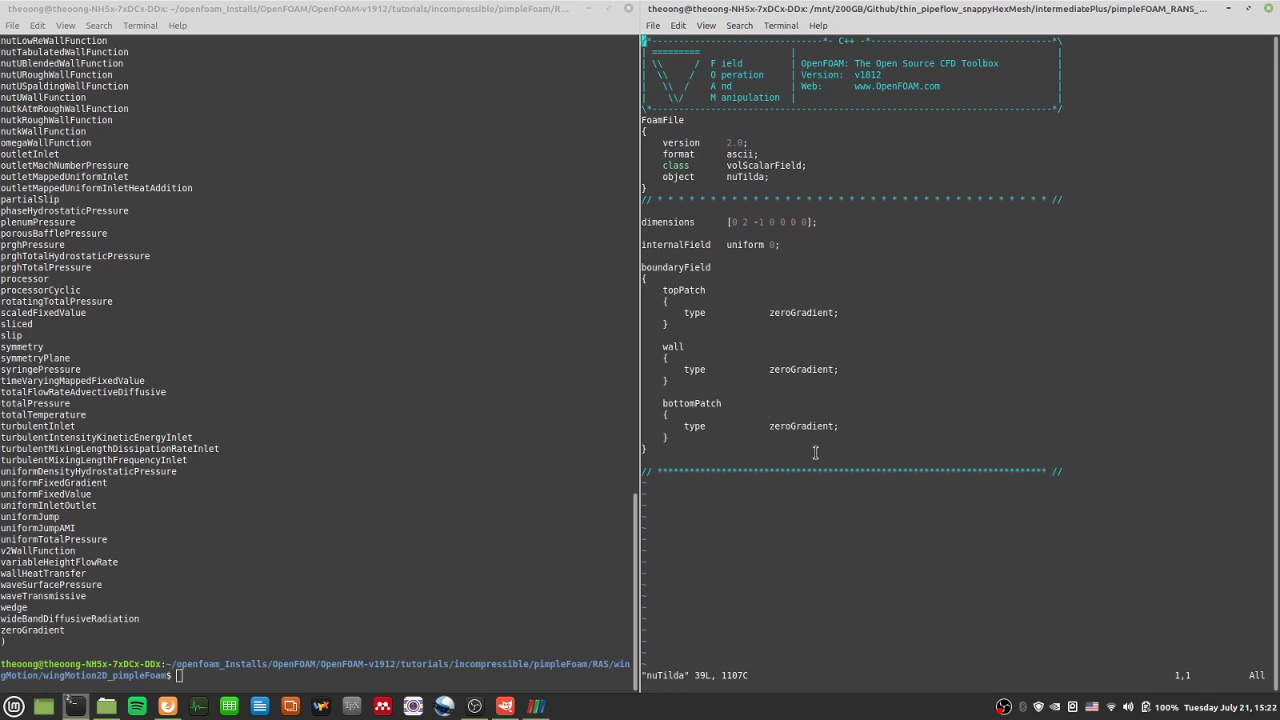
# - In the other terminal, go up two levels to the pimpleFoam RAS tutorials directory and list its cases
pyautogui.click(434, 452)
pyautogui.write('cd ../..')
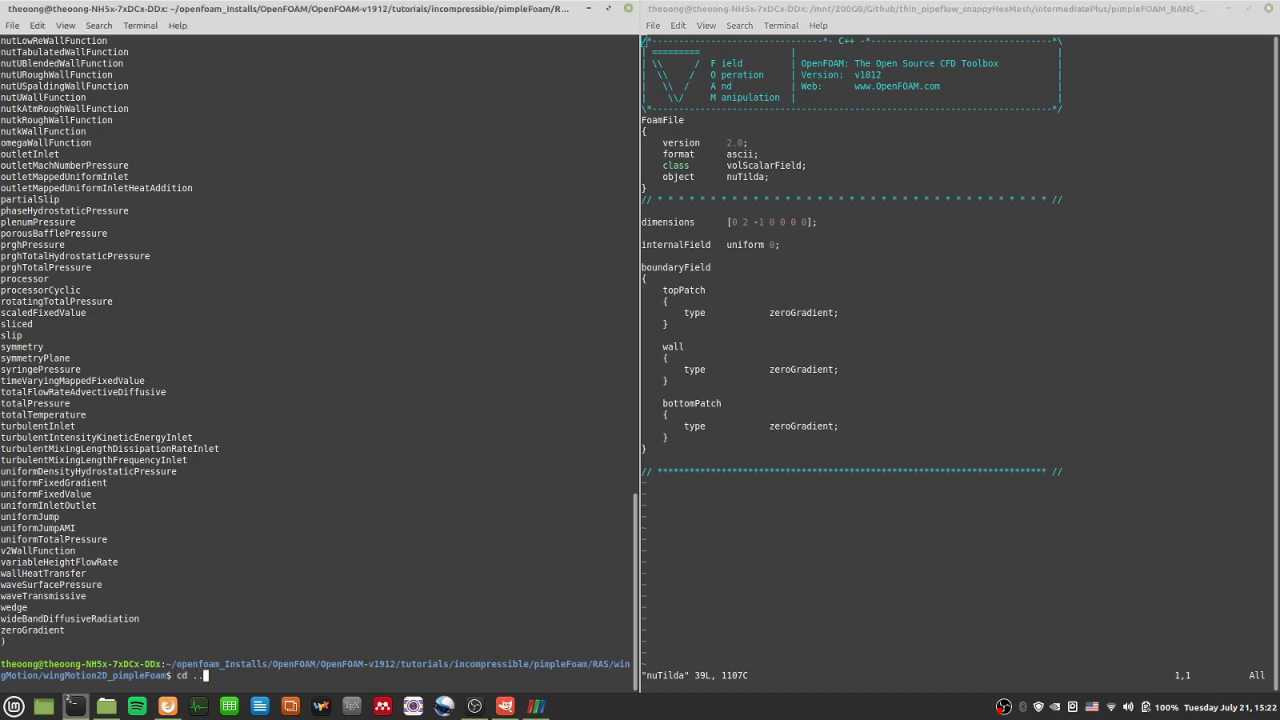
pyautogui.press('Return')
pyautogui.write('l')
pyautogui.press('Return')
# - Move up to the pimpleFoam tutorials directory, clear the terminal, and list the directory's contents
pyautogui.write('cd ..')
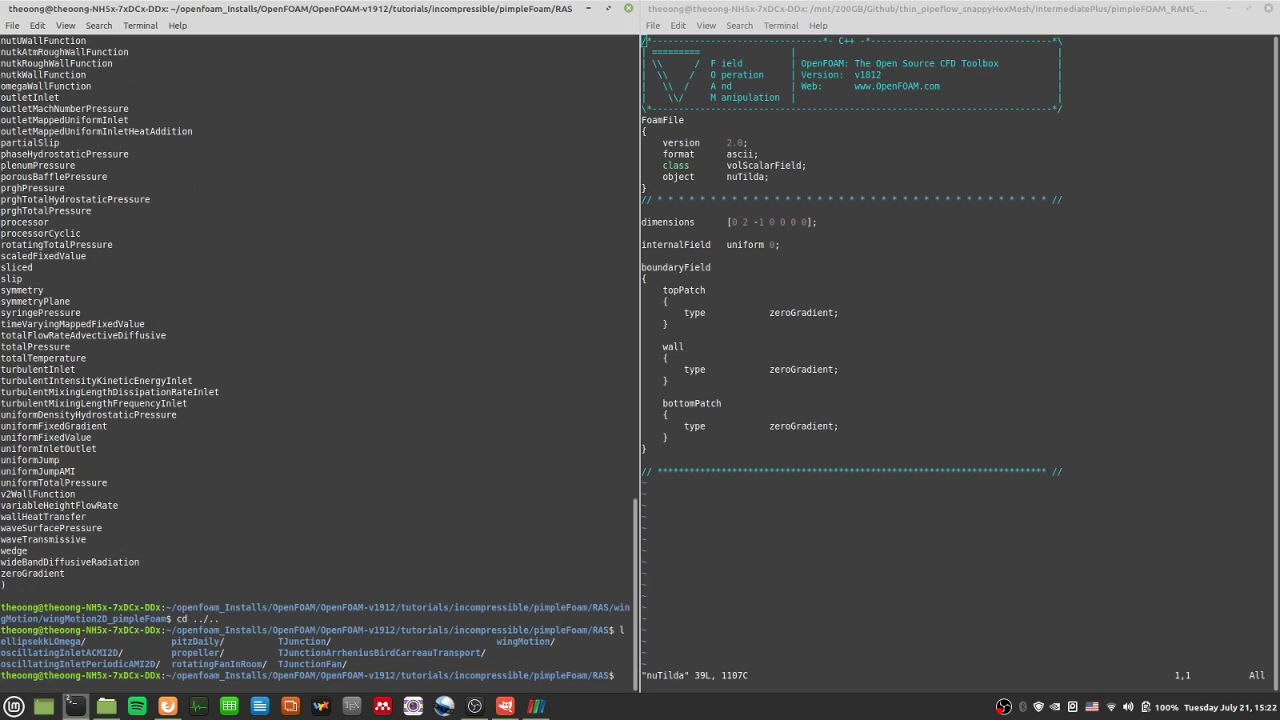
pyautogui.press('Return')
pyautogui.write('l')
pyautogui.press('Return')
pyautogui.write('clear')
pyautogui.press('Return')
pyautogui.write('l')
pyautogui.press('Return')
# - Move up to the incompressible tutorials directory and list its solver folders
pyautogui.write('cd ..')
pyautogui.press('Return')
pyautogui.write('l')
pyautogui.press('Return')
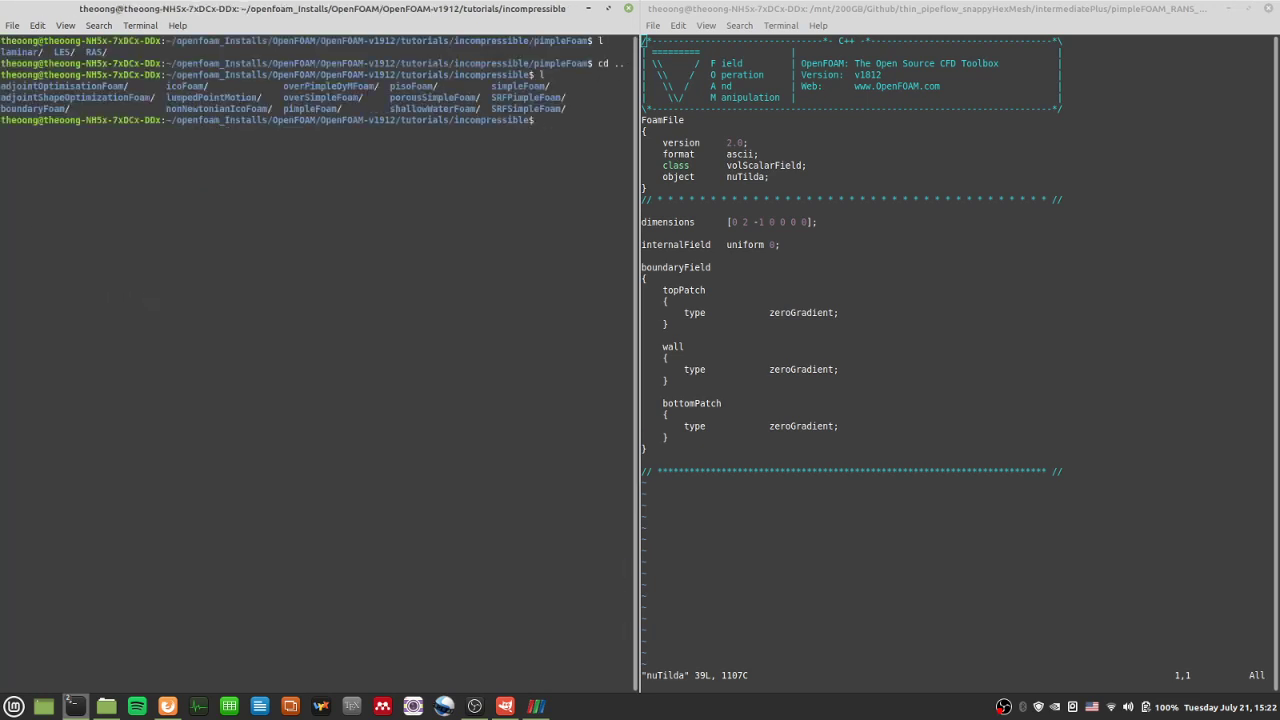
# - Search the incompressible tutorials recursively with grep for SpalartAllmaras and look through the matching cases
pyautogui.write('grep -r SpalartAllmaras')
pyautogui.press('Return')
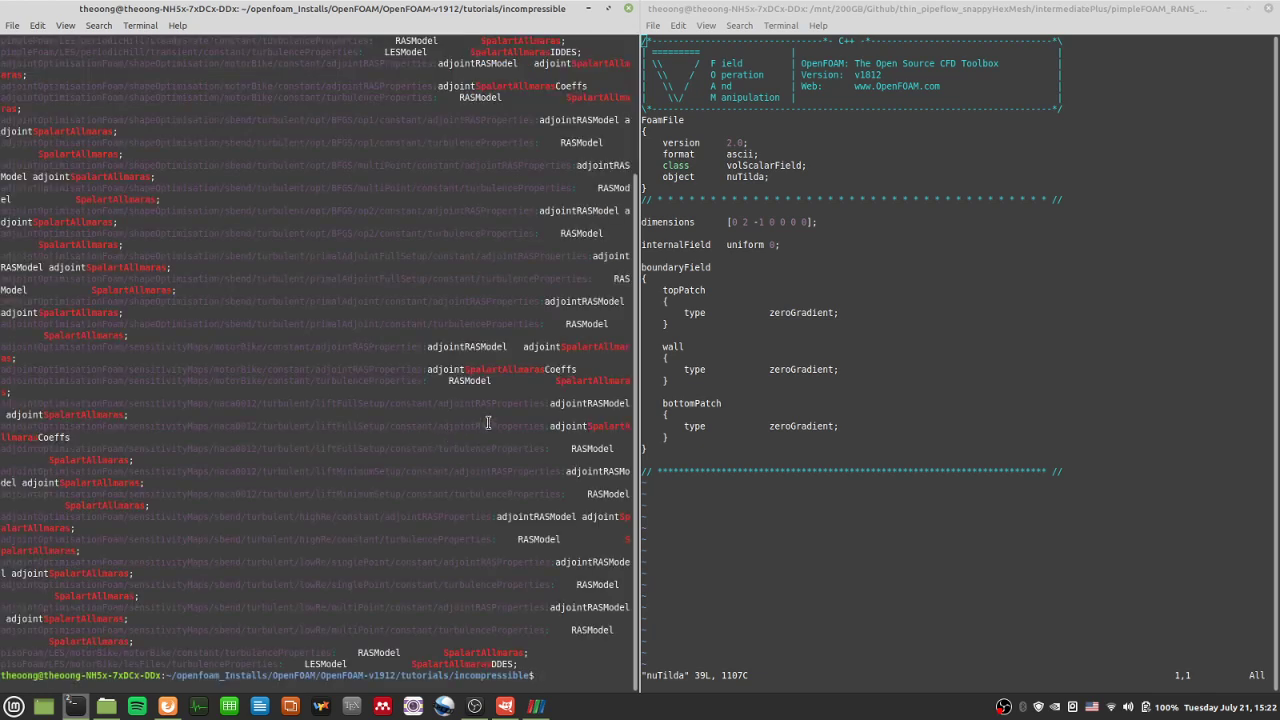
pyautogui.scroll(5, 440, 272)
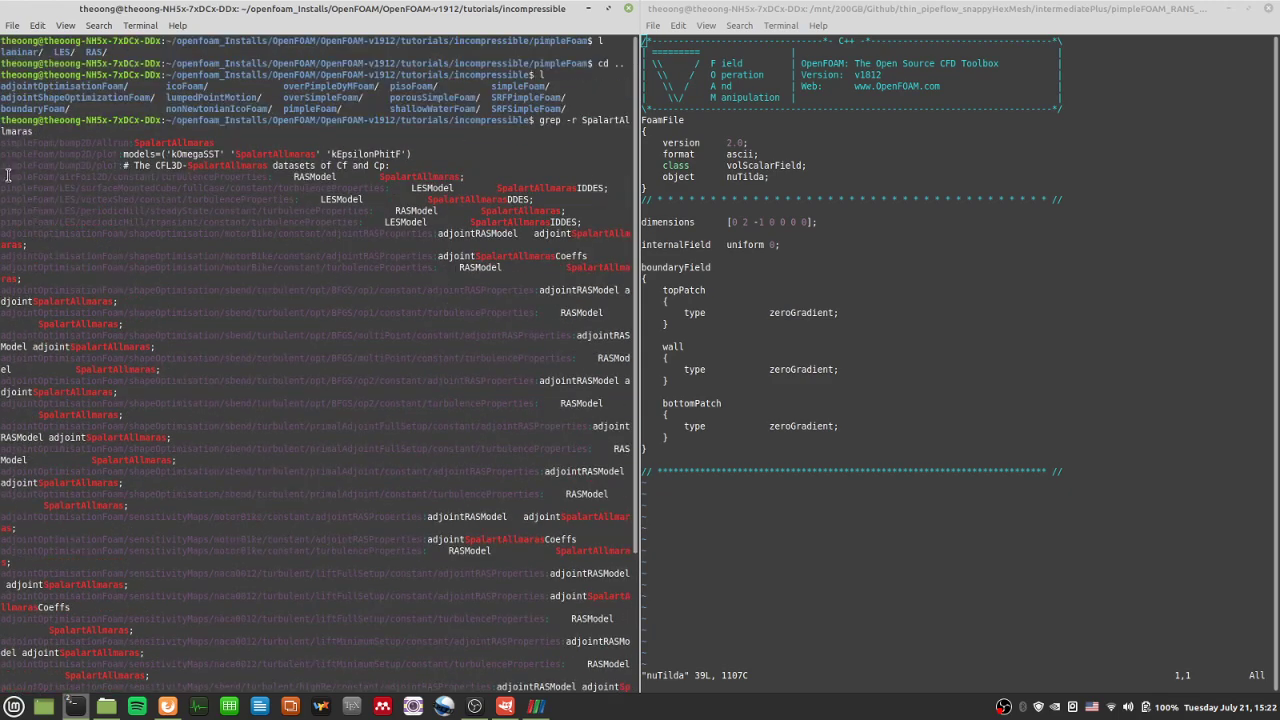
pyautogui.moveTo(3, 174); pyautogui.dragTo(82, 180)
pyautogui.scroll(-5, 256, 363)
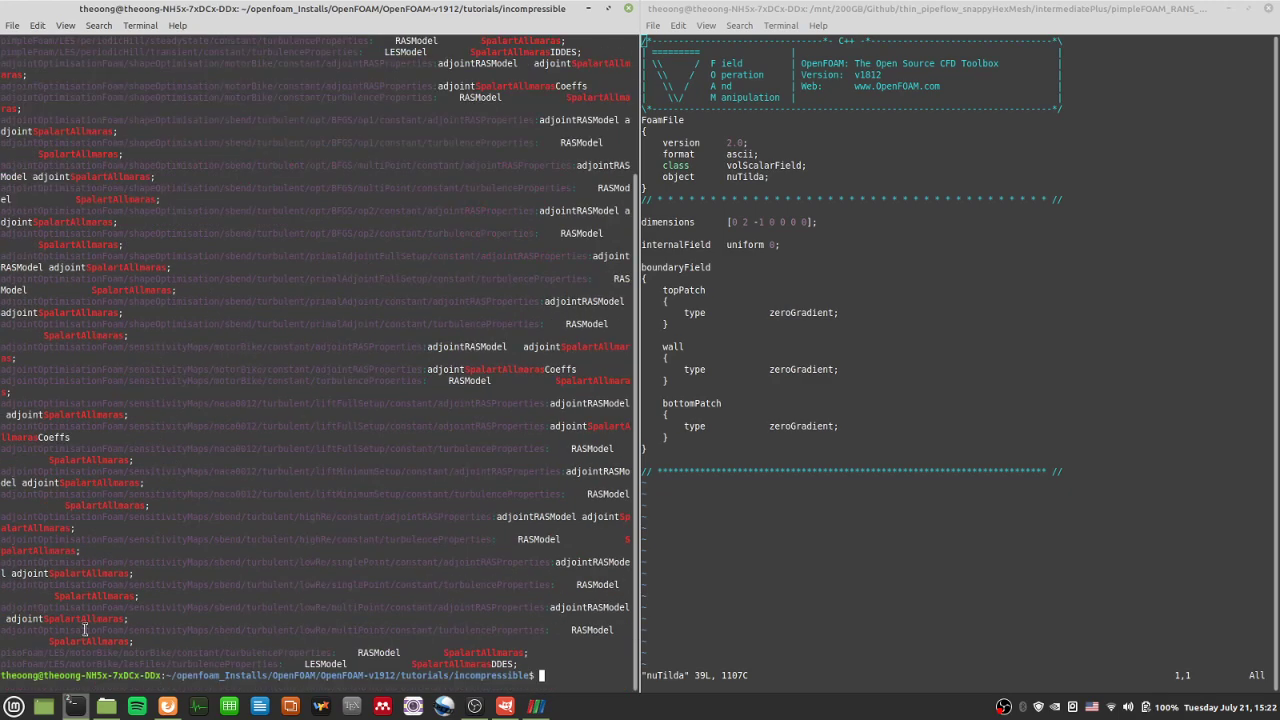
# - Copy the pisoFoam motorBike case path from the search matches and change to pisoFoam/LES/motorBike/motorBike/constant
pyautogui.moveTo(36, 652)
pyautogui.mouseDown()
pyautogui.moveTo(404, 652)
pyautogui.moveTo(12, 657)
pyautogui.mouseUp()
pyautogui.click(403, 652)
pyautogui.moveTo(340, 653); pyautogui.dragTo(527, 661)
pyautogui.click(527, 661)
pyautogui.moveTo(218, 654); pyautogui.dragTo(2, 654)
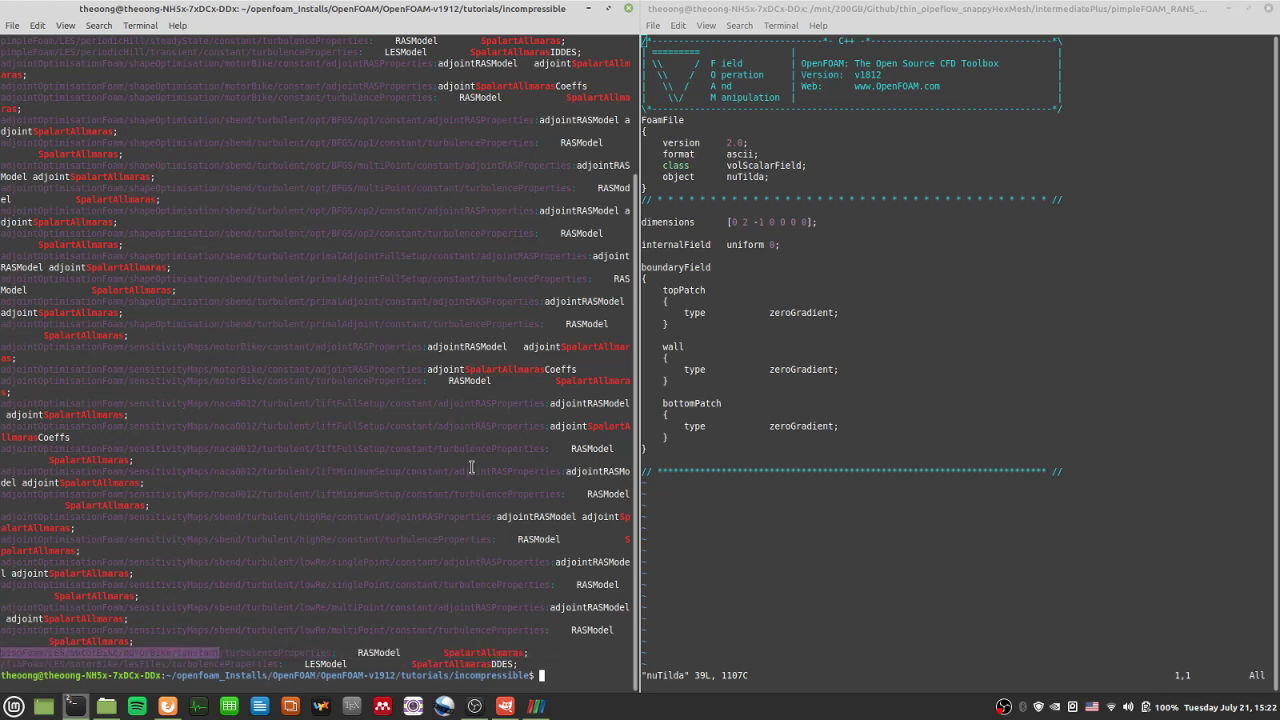
pyautogui.click(541, 566)
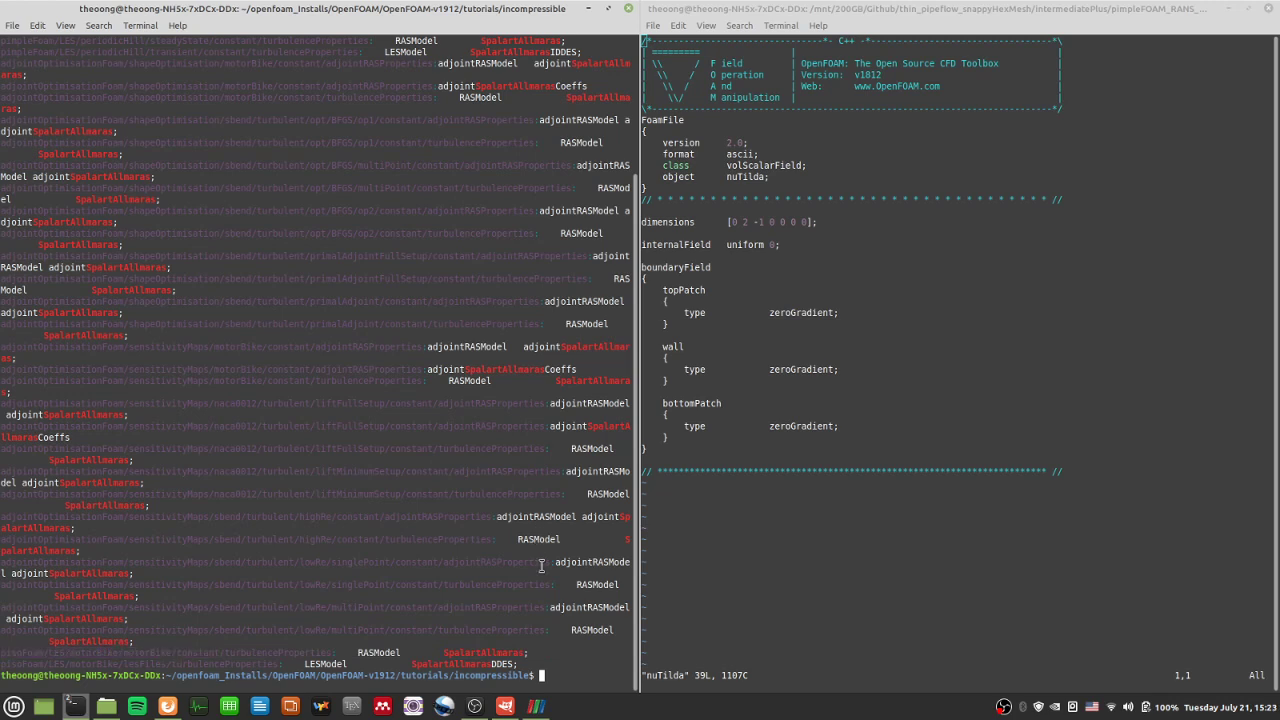
pyautogui.write('cd')
pyautogui.write('pisoFoam/LES/motorBike/motorBike/constant')
pyautogui.press('Return')
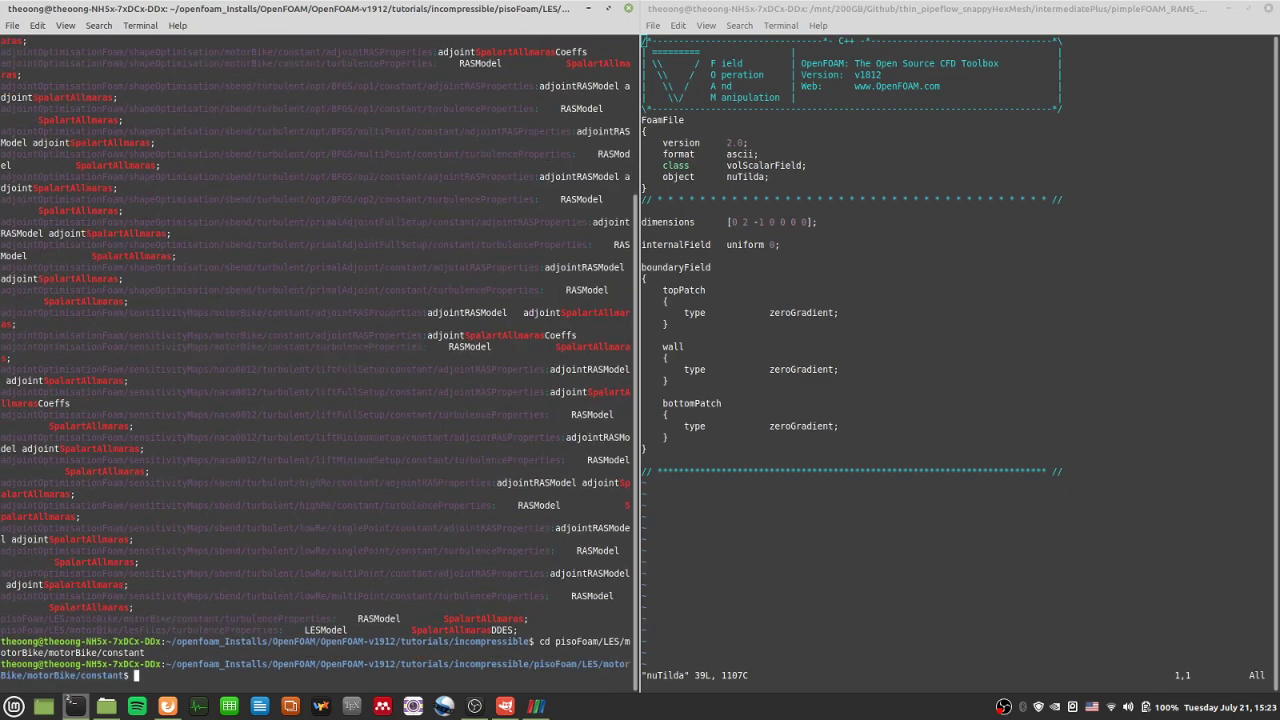
# - Clear the terminal and list the contents of the motorBike case's constant directory
pyautogui.write('l')
pyautogui.press('Return')
pyautogui.write('clear')
pyautogui.press('Return')
pyautogui.write('l')
pyautogui.press('Return')
# - Go up to the motorBike case directory, then enter its 0.orig folder, listing the contents of each
pyautogui.write('cd ..')
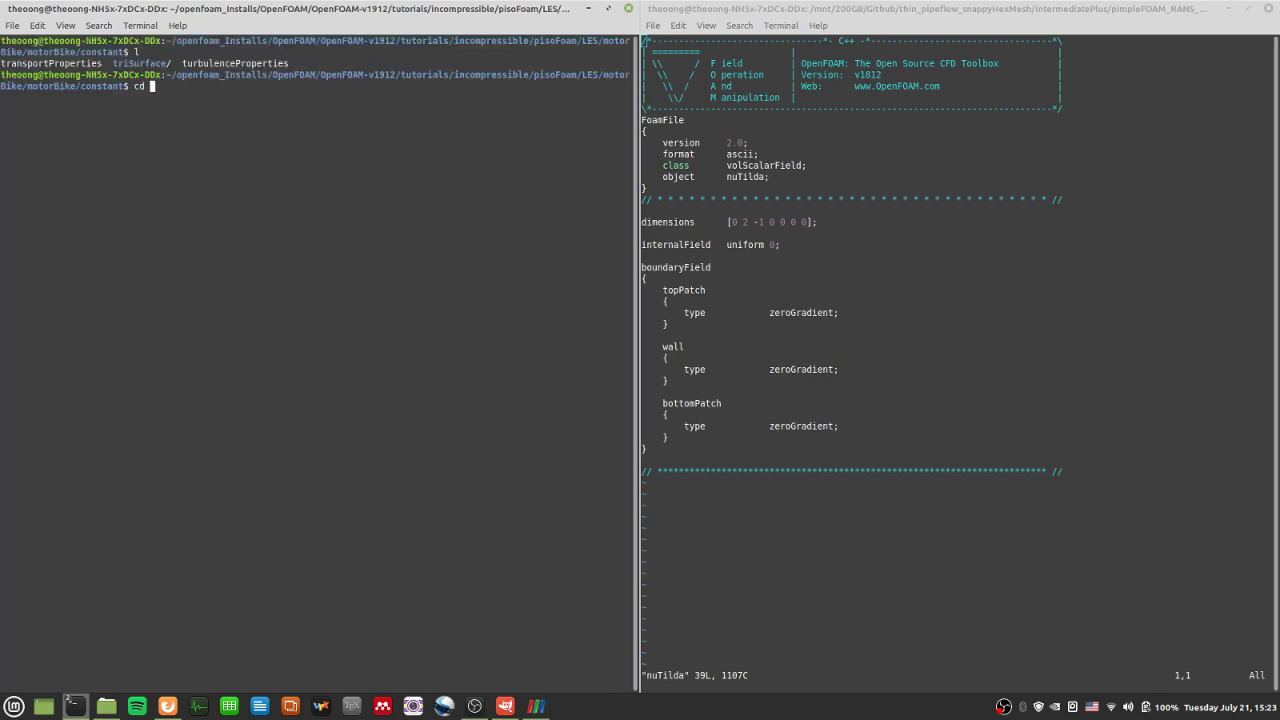
pyautogui.press('Return')
pyautogui.write('l')
pyautogui.press('Return')
pyautogui.write('cd 0')
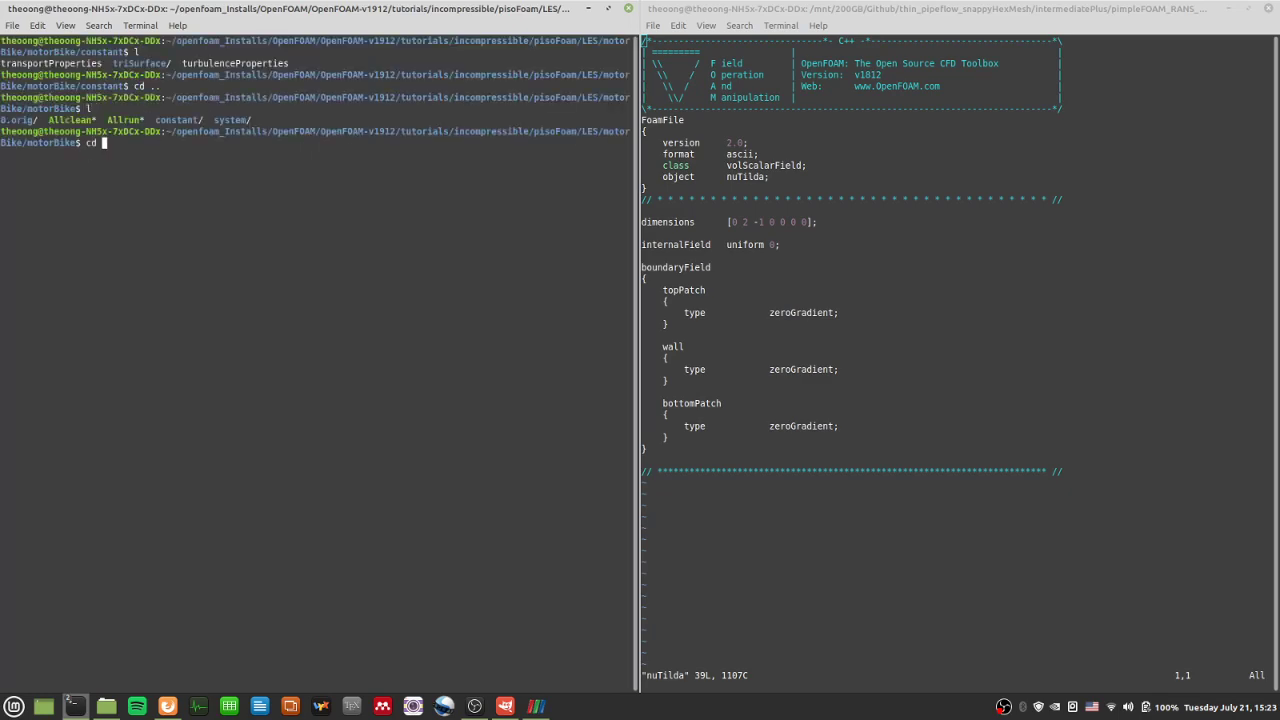
pyautogui.write('.orig')
pyautogui.press('Return')
pyautogui.write('l')
pyautogui.press('Return')
# - Open the motorBike case's nuTilda file in vi and read through its boundaryField entries to the end
pyautogui.write('vi nu')
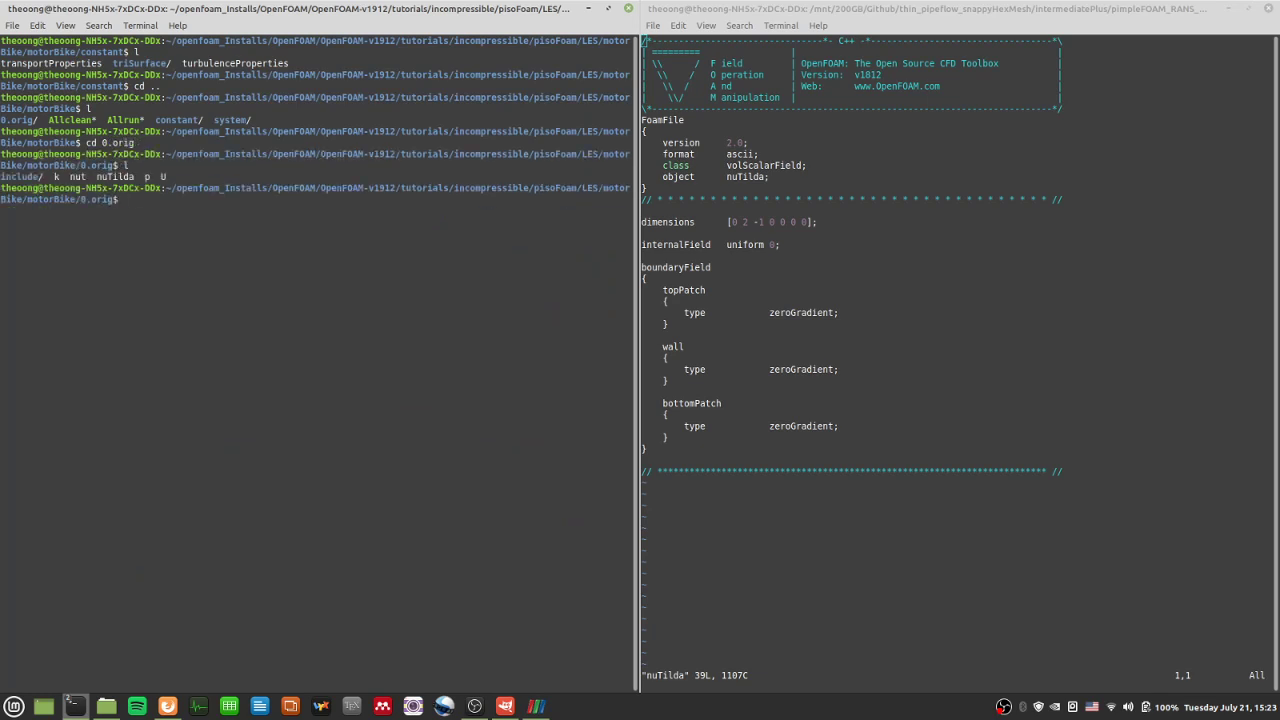
pyautogui.write('Tilda')
pyautogui.press('Return')
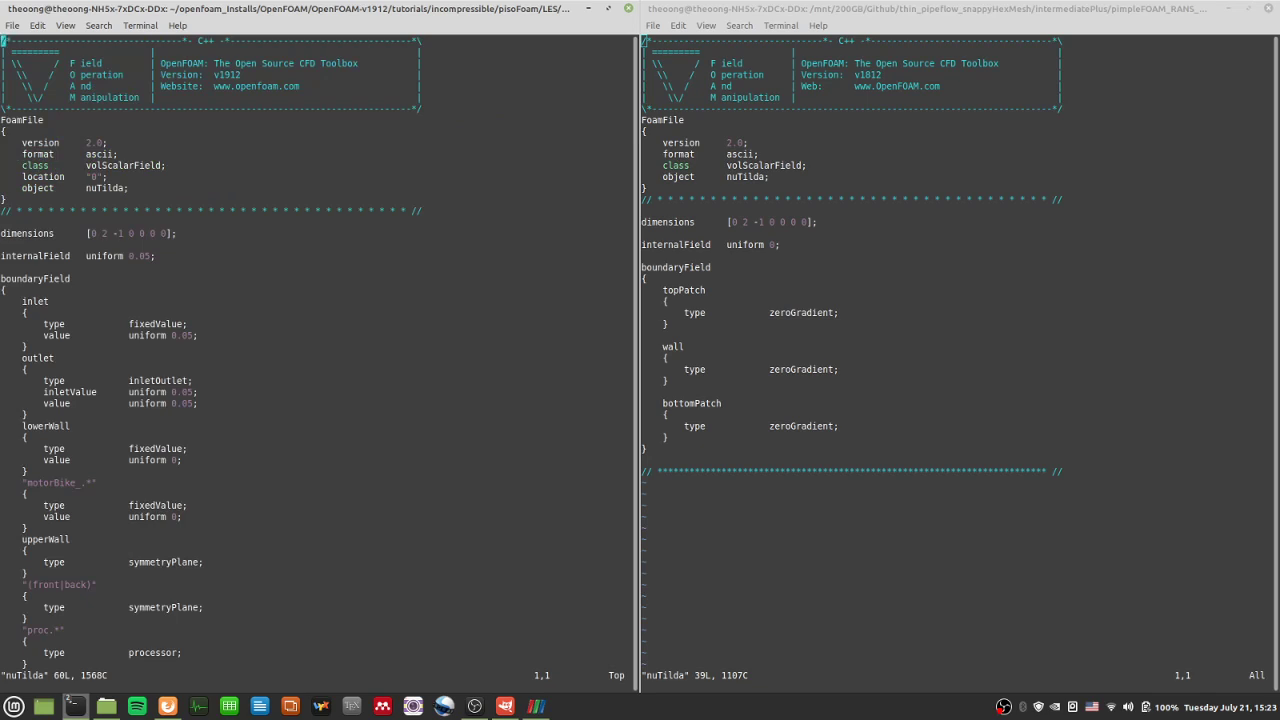
pyautogui.press('j')
pyautogui.press('j')
pyautogui.press('j')
pyautogui.press('j')
pyautogui.press('j')
pyautogui.press('j')
pyautogui.press('j')
pyautogui.press('j')
pyautogui.press('j')
pyautogui.press('j')
pyautogui.press('j')
pyautogui.press('j')
pyautogui.press('j')
pyautogui.press('j')
pyautogui.press('j')
pyautogui.press('j')
pyautogui.press('j')
pyautogui.press('j')
pyautogui.press('j')
pyautogui.press('j')
pyautogui.press('j')
pyautogui.press('j')
pyautogui.press('j')
pyautogui.press('j')
pyautogui.press('j')
pyautogui.press('j')
pyautogui.press('j')
pyautogui.press('j')
pyautogui.press('j')
pyautogui.press('j')
pyautogui.press('j')
pyautogui.press('j')
pyautogui.press('j')
pyautogui.press('j')
pyautogui.press('j')
pyautogui.press('j')
pyautogui.press('j')
pyautogui.press('j')
pyautogui.press('j')
pyautogui.press('j')
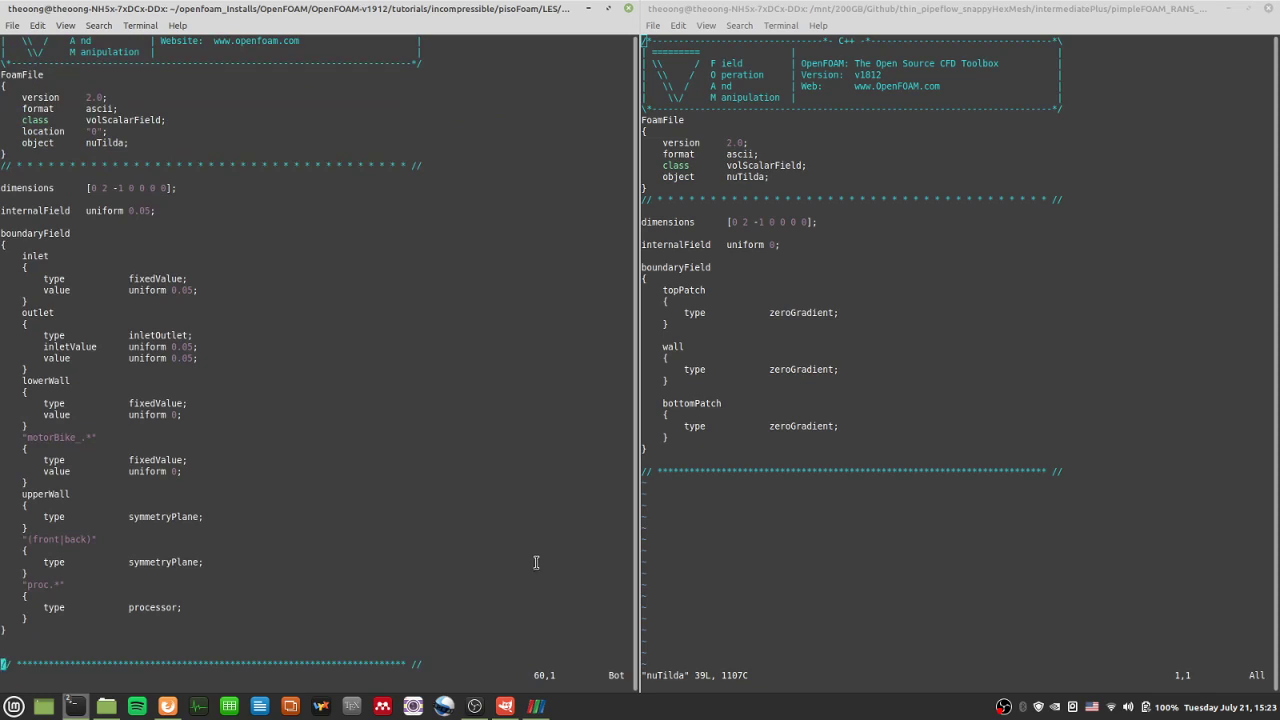
# - Examine the types and values of the inlet, outlet and lowerWall entries in the motorBike nuTilda file
pyautogui.moveTo(131, 369); pyautogui.dragTo(208, 354)
pyautogui.click(178, 414)
pyautogui.click(240, 386)
pyautogui.moveTo(228, 434); pyautogui.dragTo(224, 364)
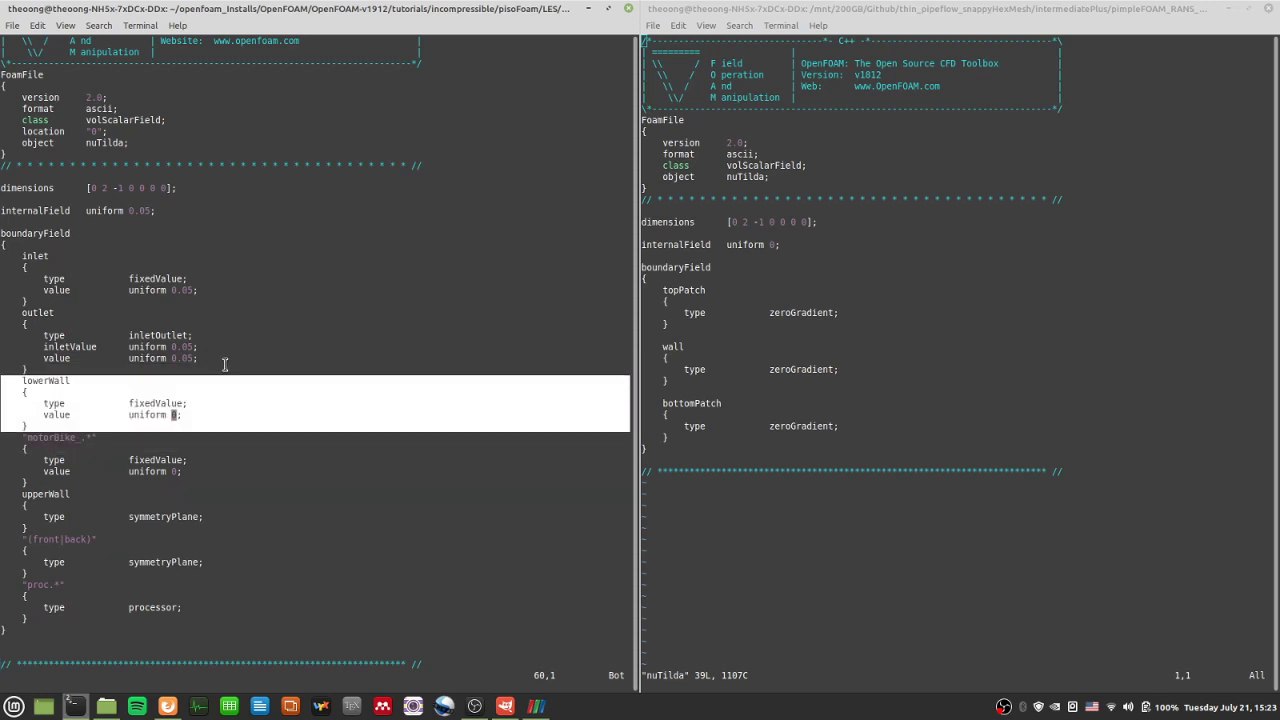
pyautogui.click(224, 364)
pyautogui.press('g')
pyautogui.press('g')
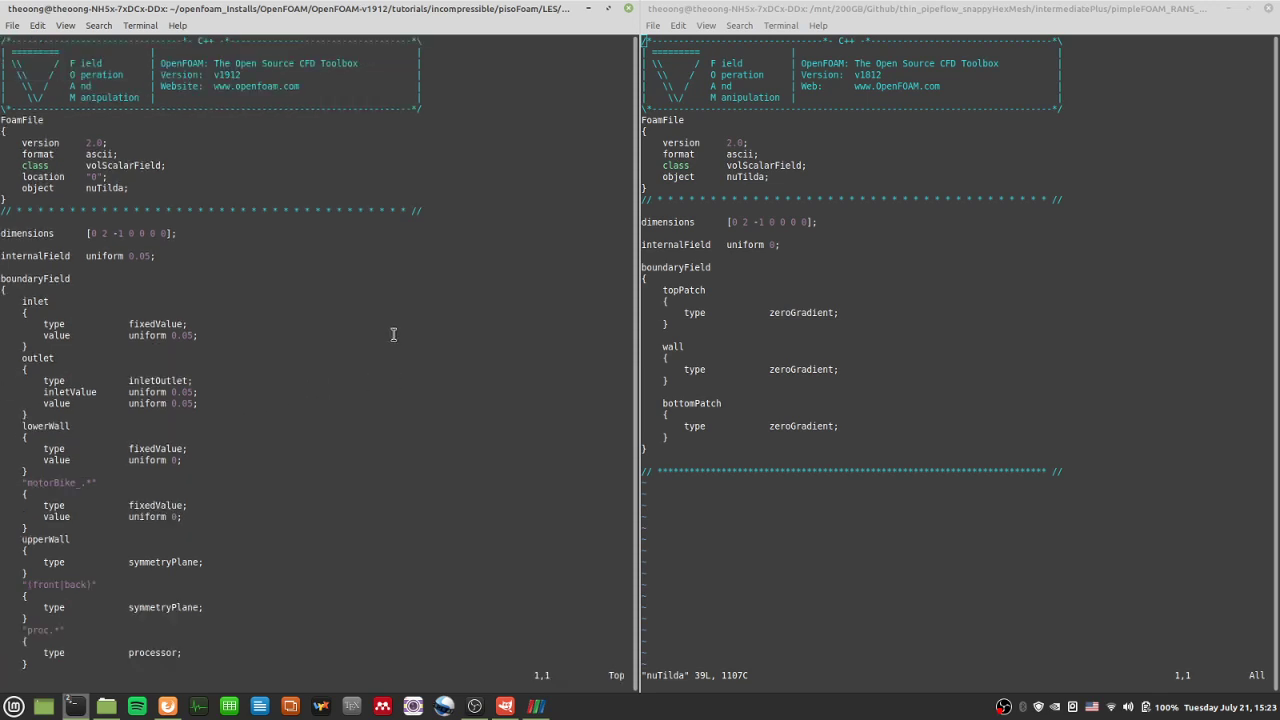
pyautogui.moveTo(164, 424); pyautogui.dragTo(214, 460)
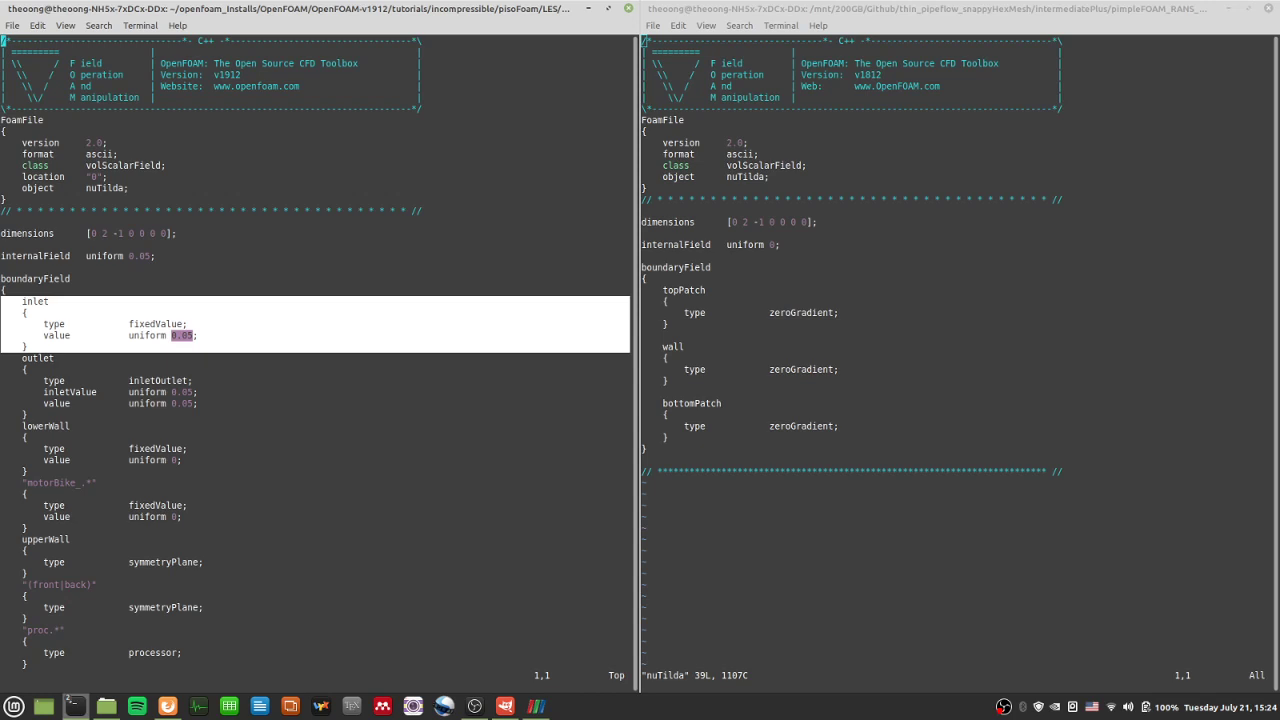
pyautogui.click(174, 460)
pyautogui.moveTo(73, 430); pyautogui.dragTo(20, 426)
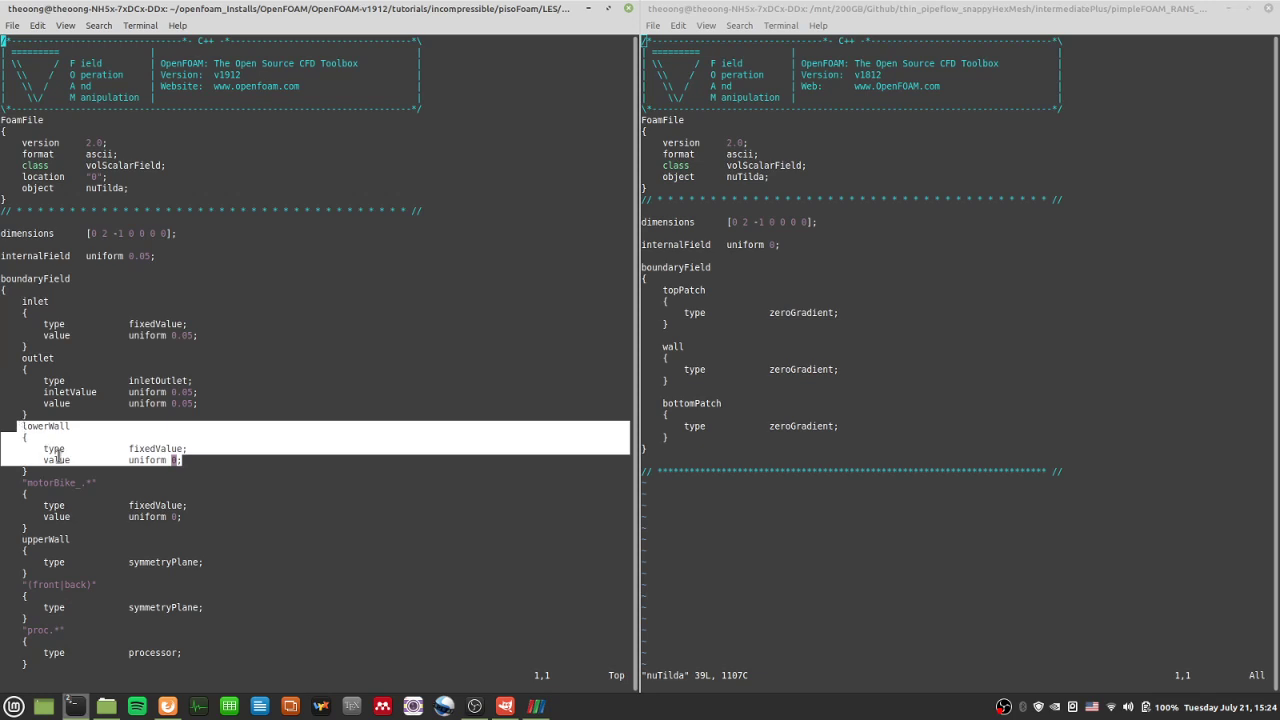